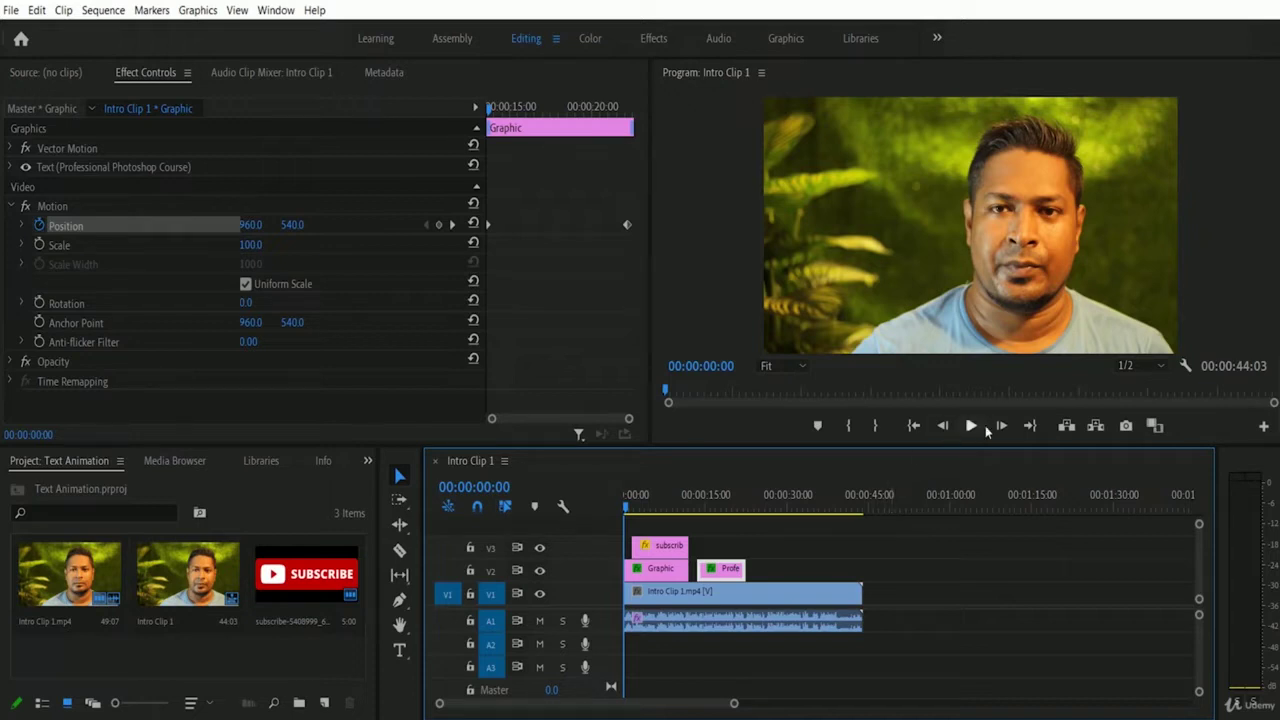
Preview the name title's entrance at the start of the sequence several times.
left_click(976, 426)
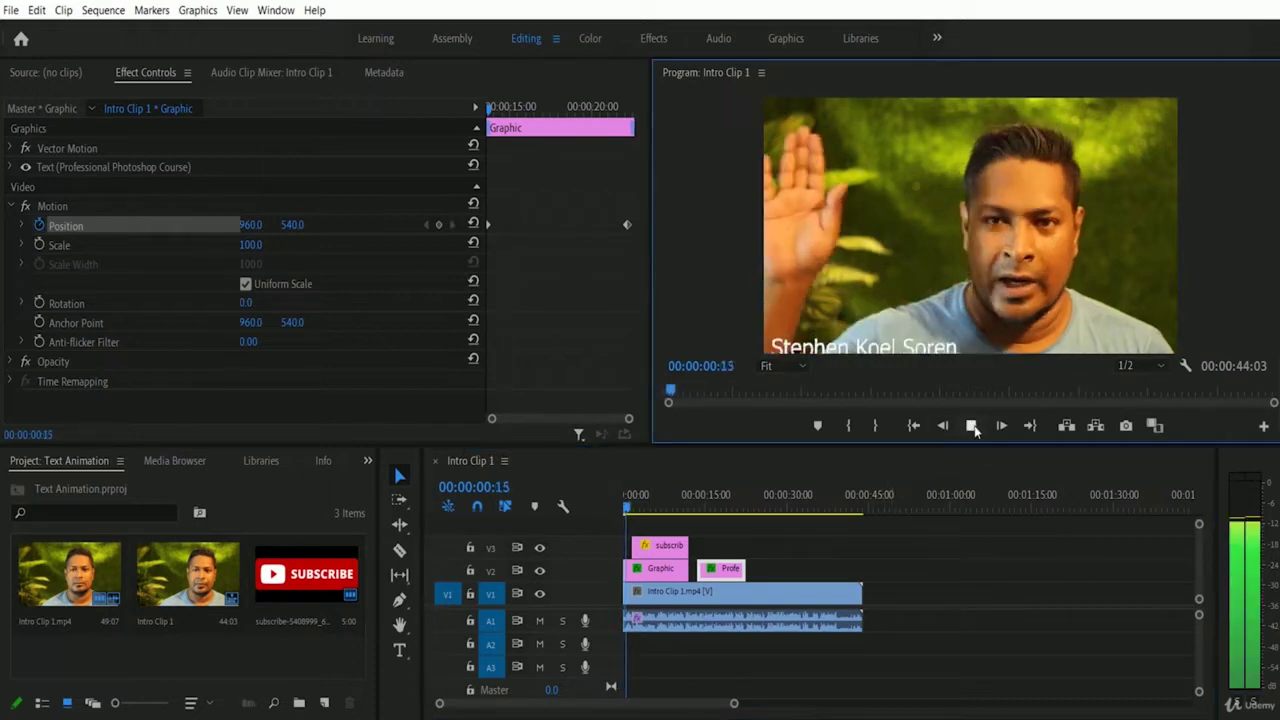
left_click(972, 426)
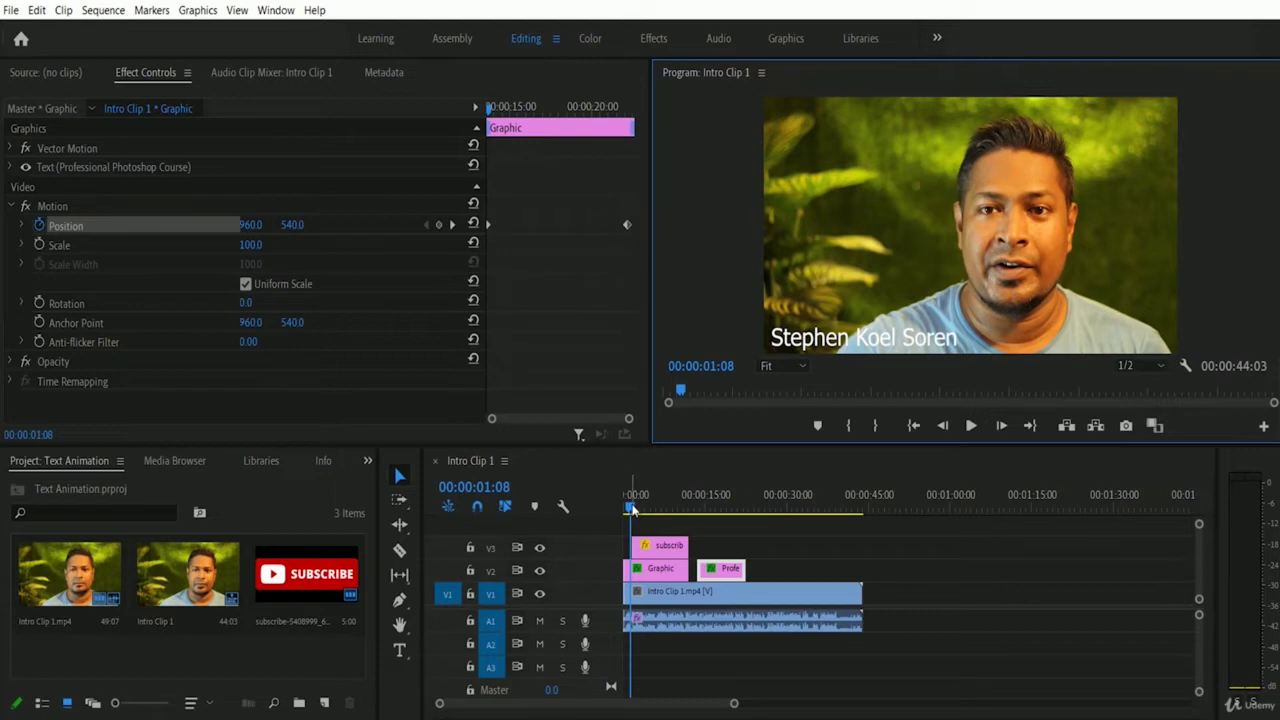
left_click_drag(631, 506, 602, 507)
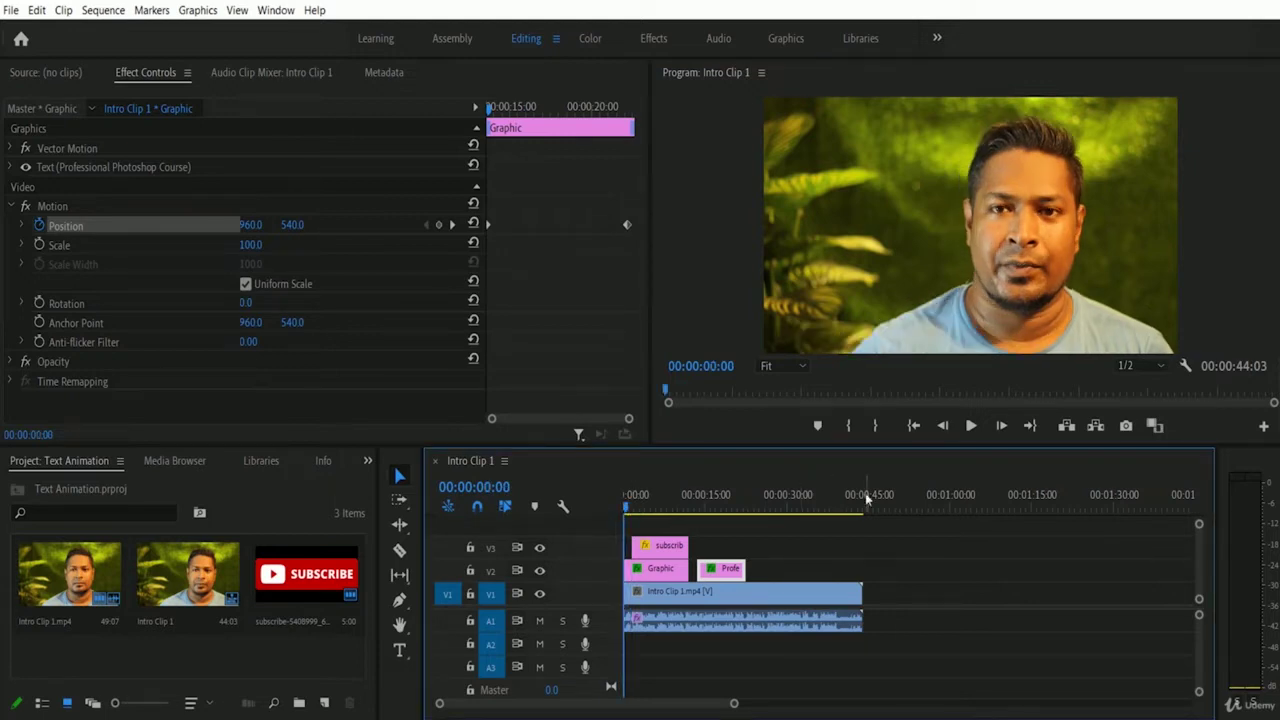
left_click(972, 425)
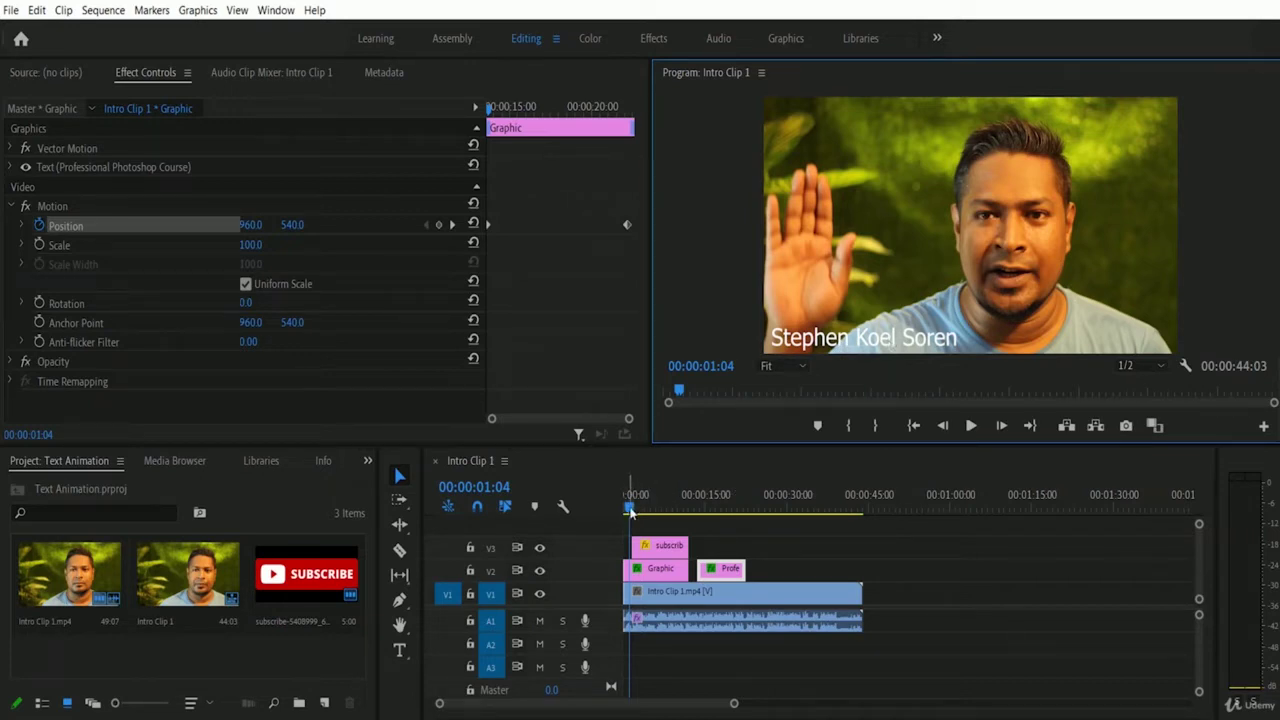
left_click_drag(630, 509, 581, 506)
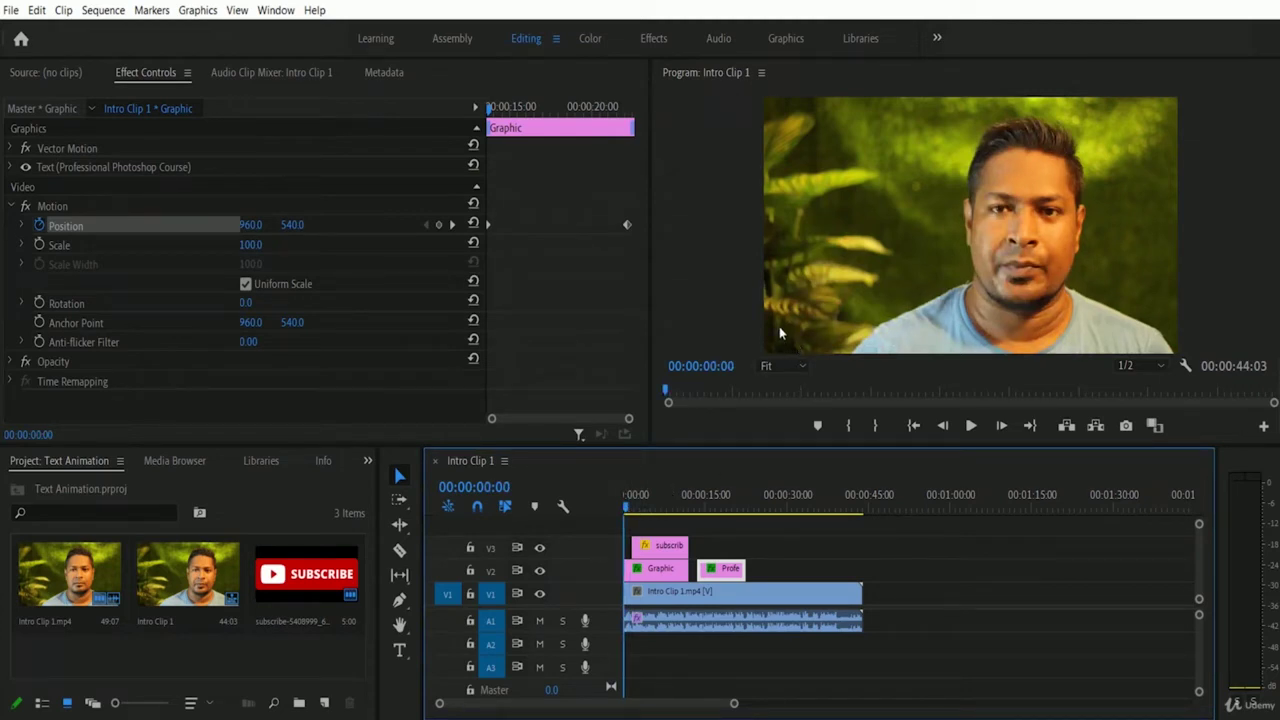
left_click(971, 426)
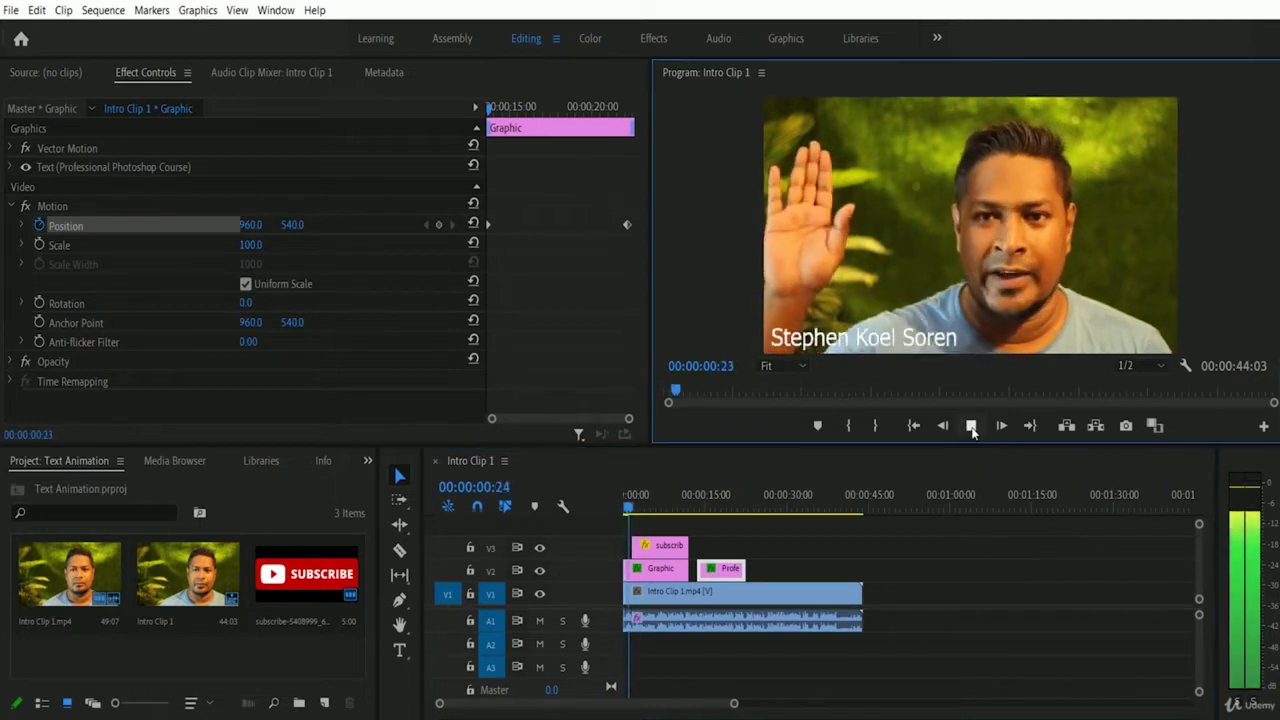
left_click(971, 427)
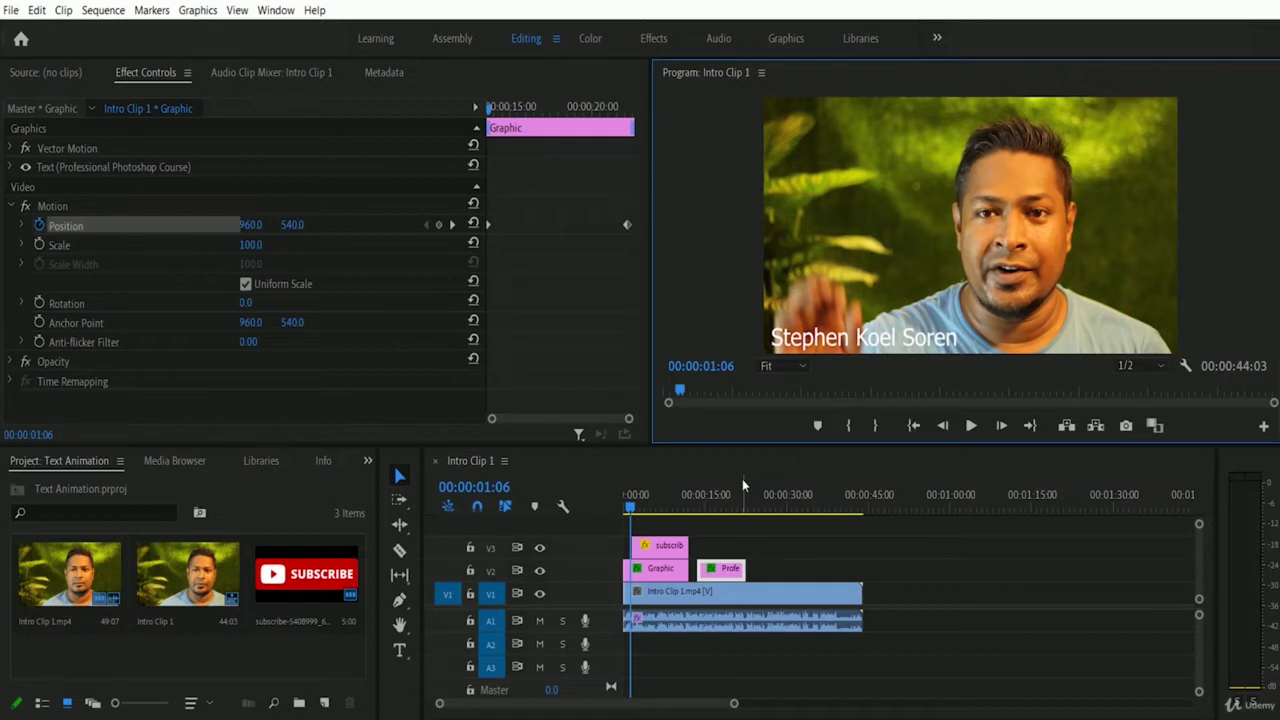
Play the rest of the finished animation through the Subscribe graphic and the Professional Photoshop Course title.
left_click(971, 426)
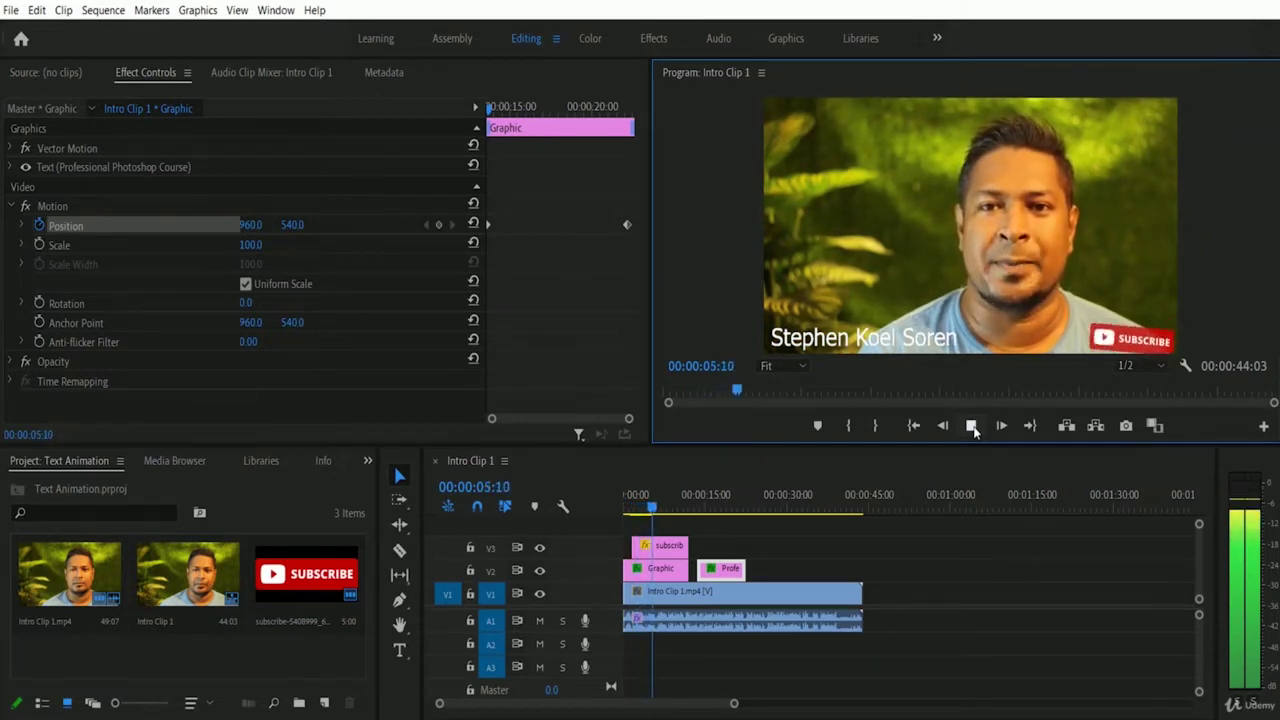
left_click(971, 426)
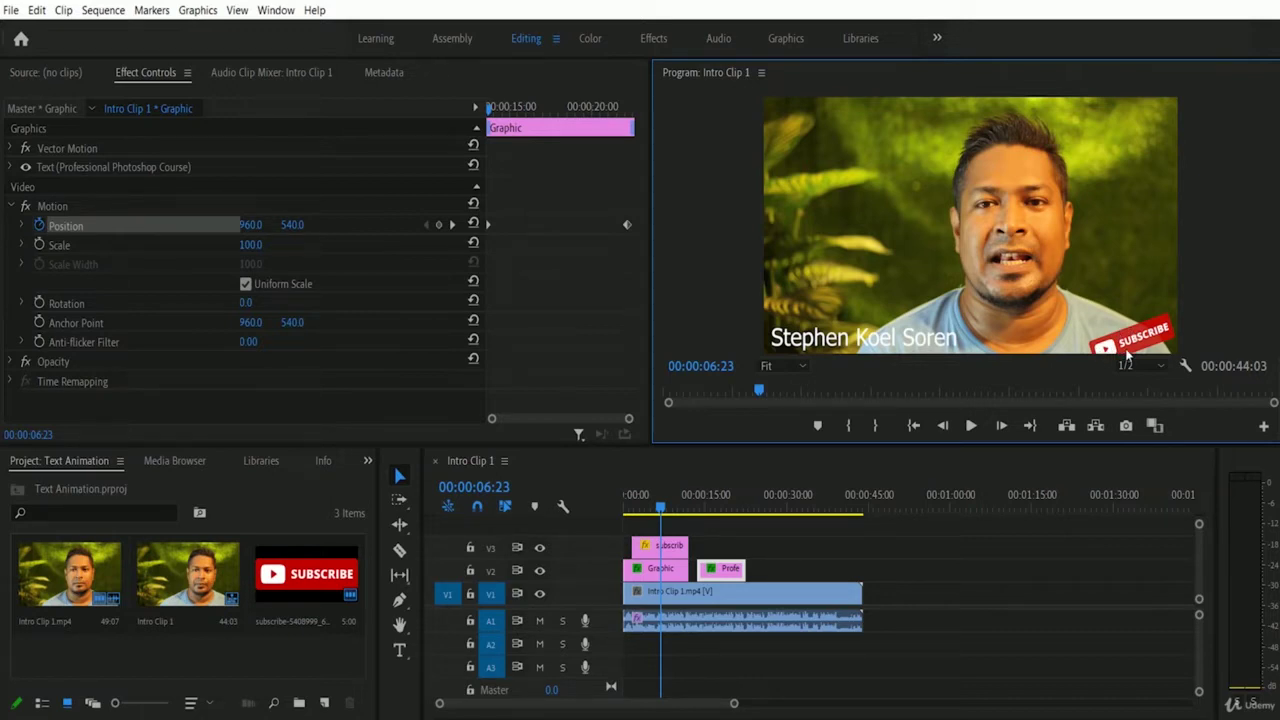
left_click(971, 425)
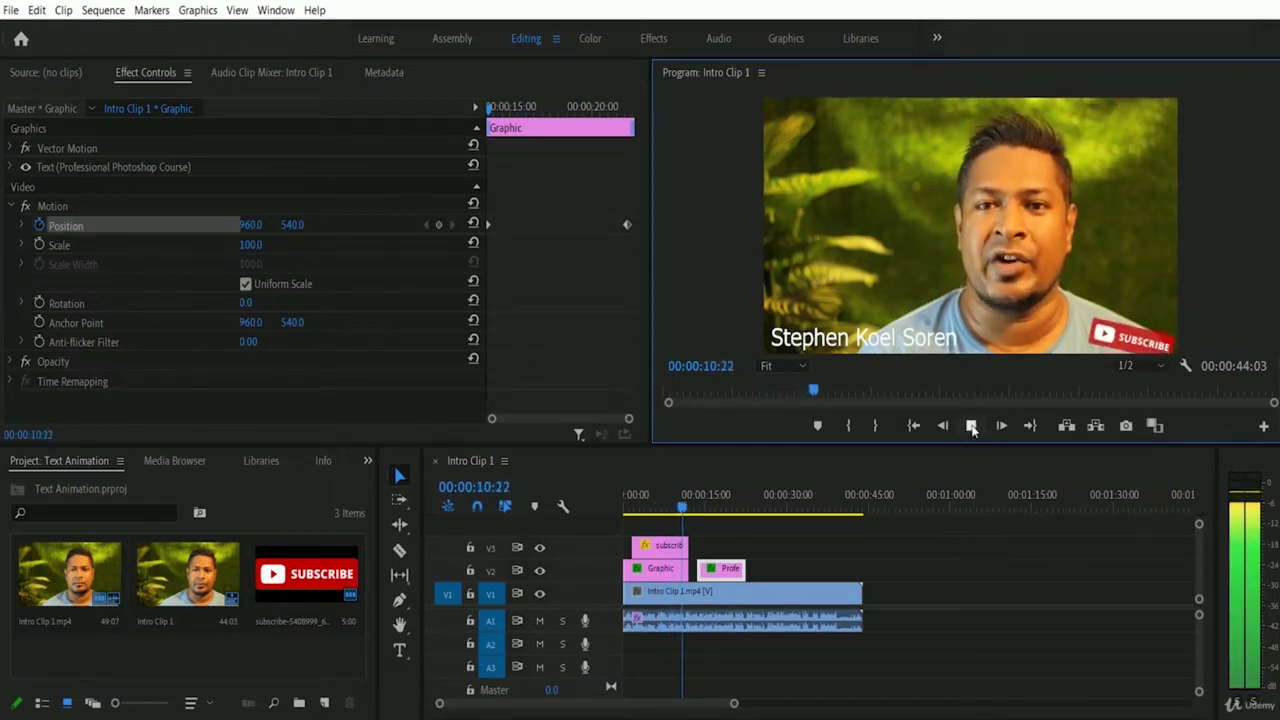
left_click(971, 425)
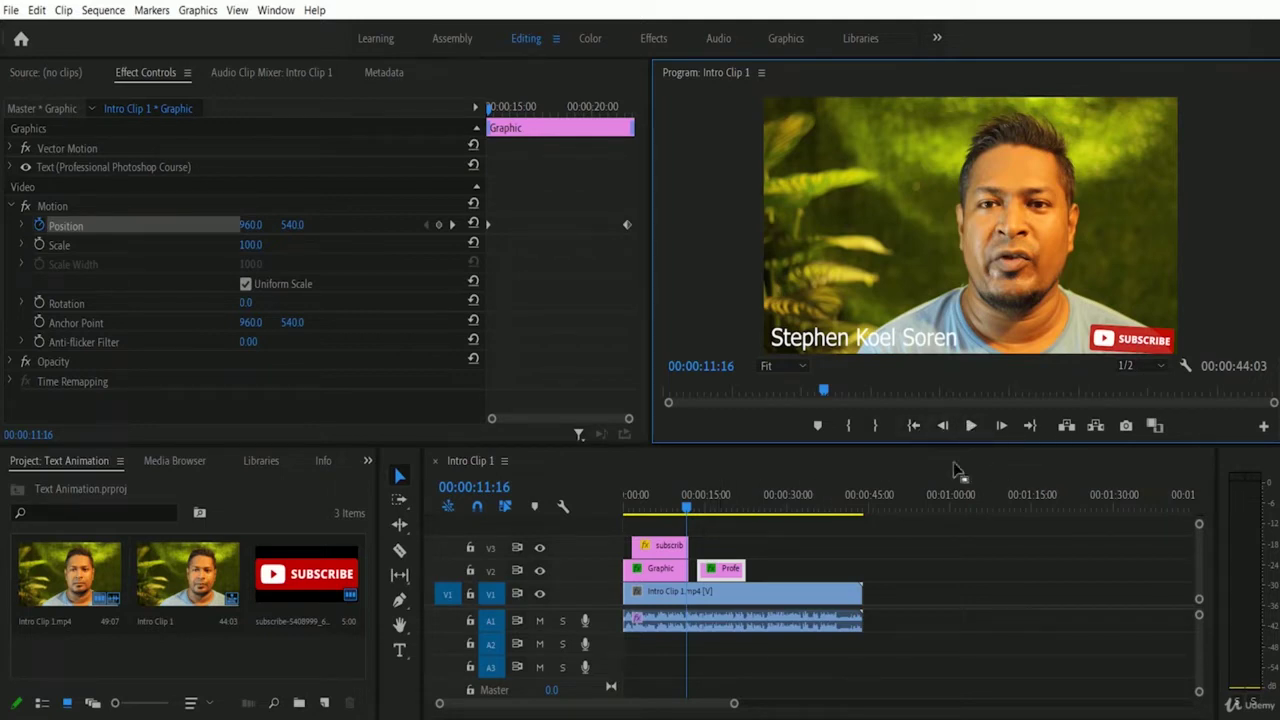
left_click(970, 426)
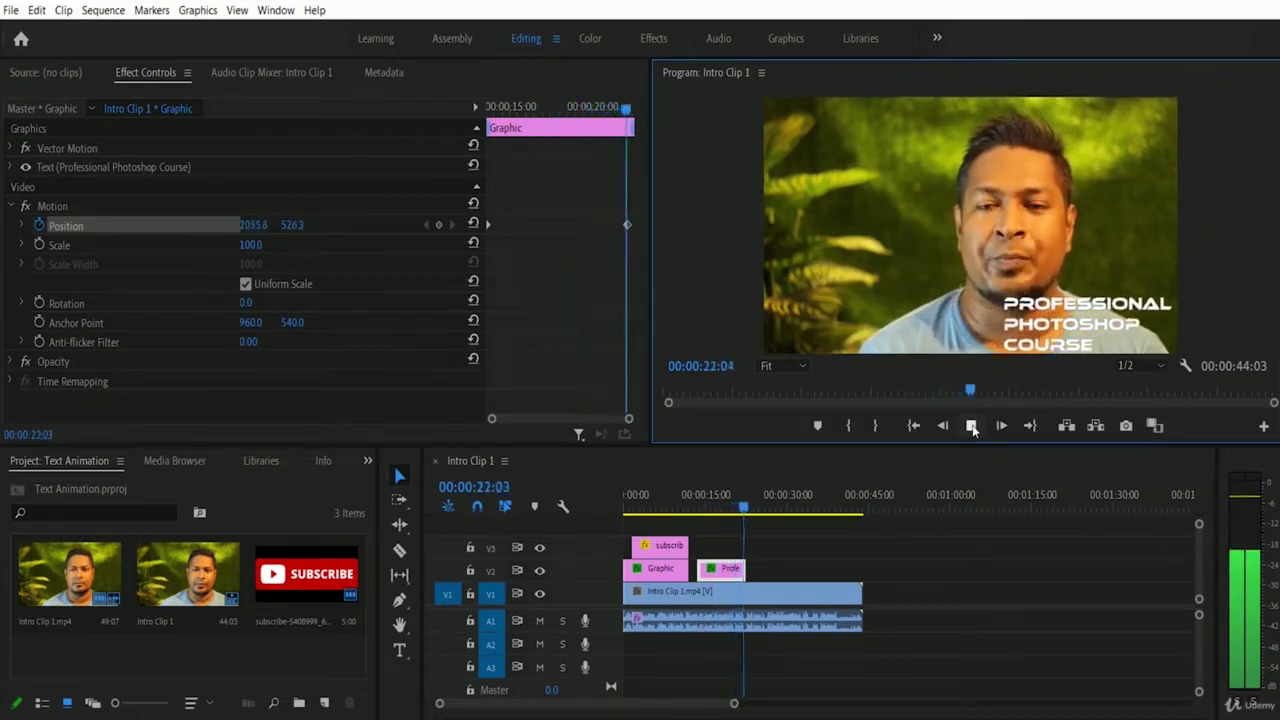
left_click(972, 427)
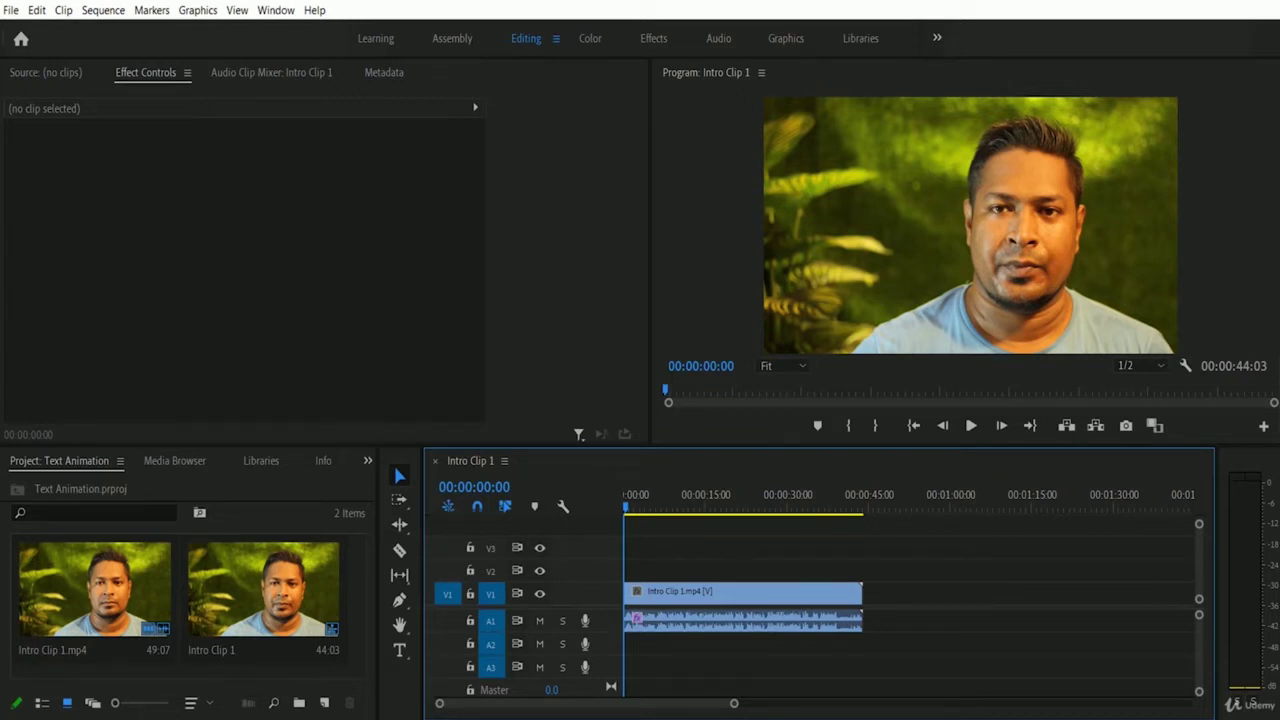
Add a text layer with the presenter's full name across the lower part of the frame at the start of the sequence.
left_click(399, 651)
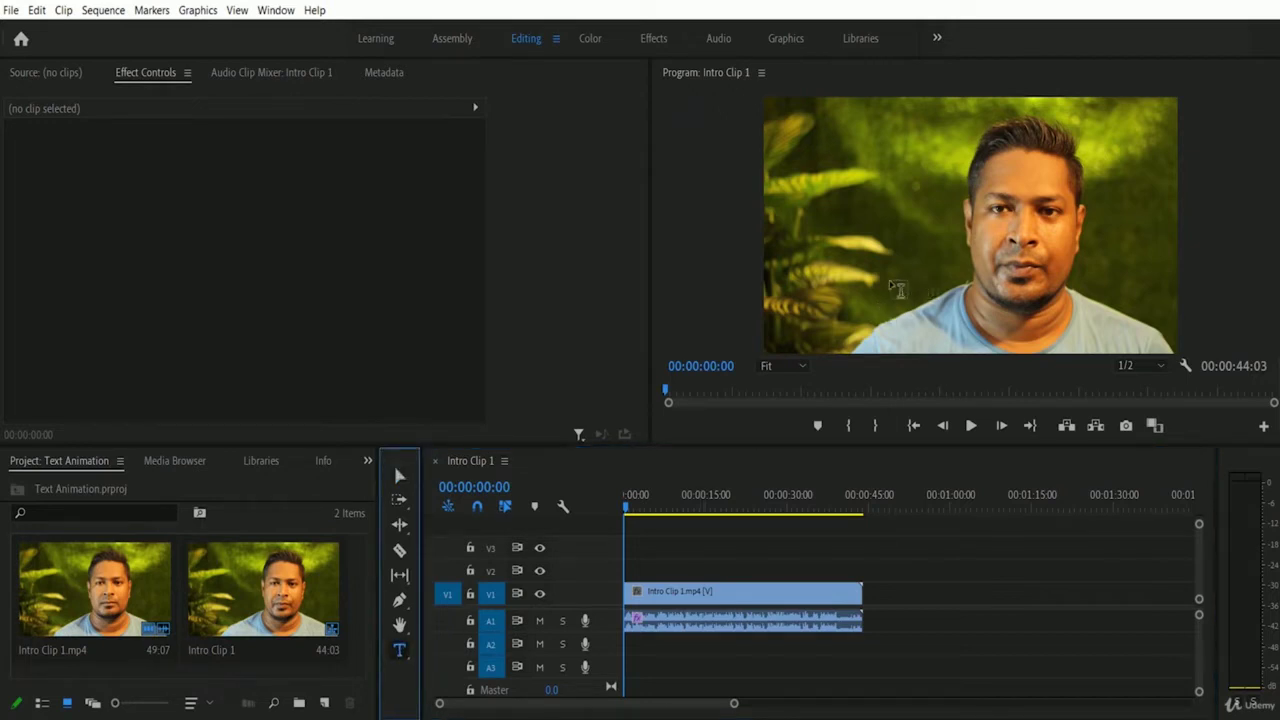
left_click(789, 321)
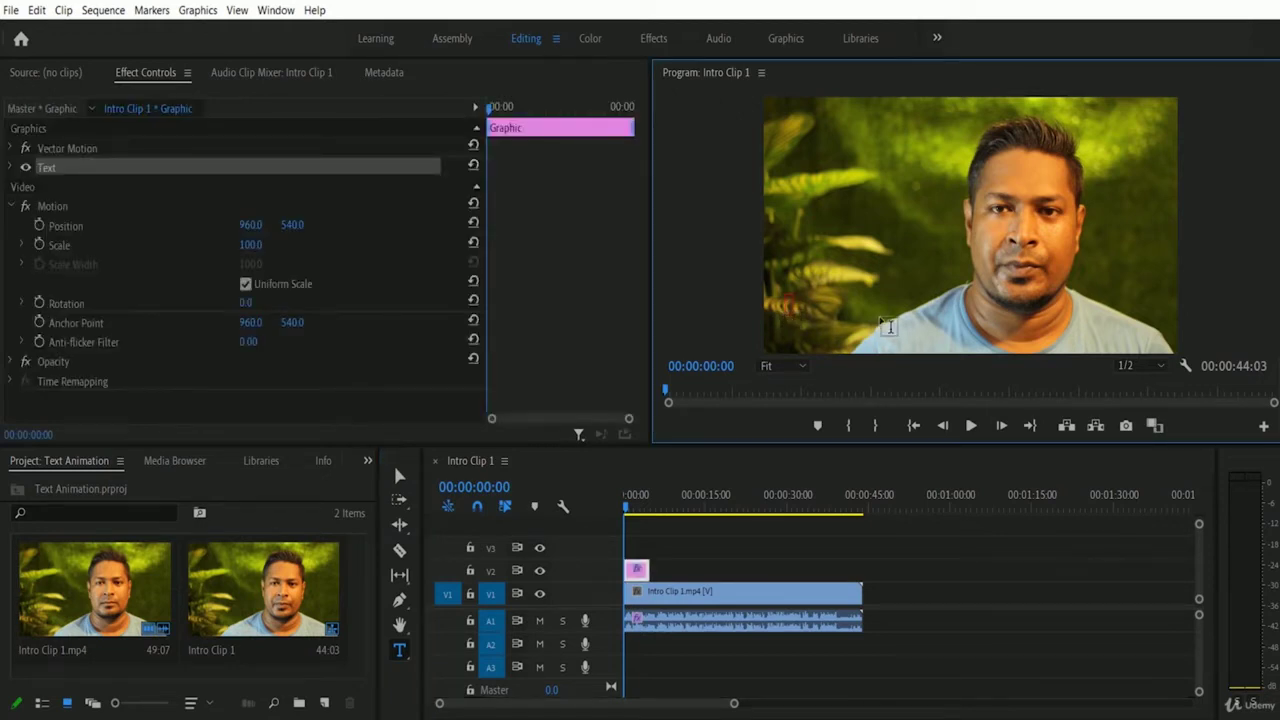
type("STEPHEN")
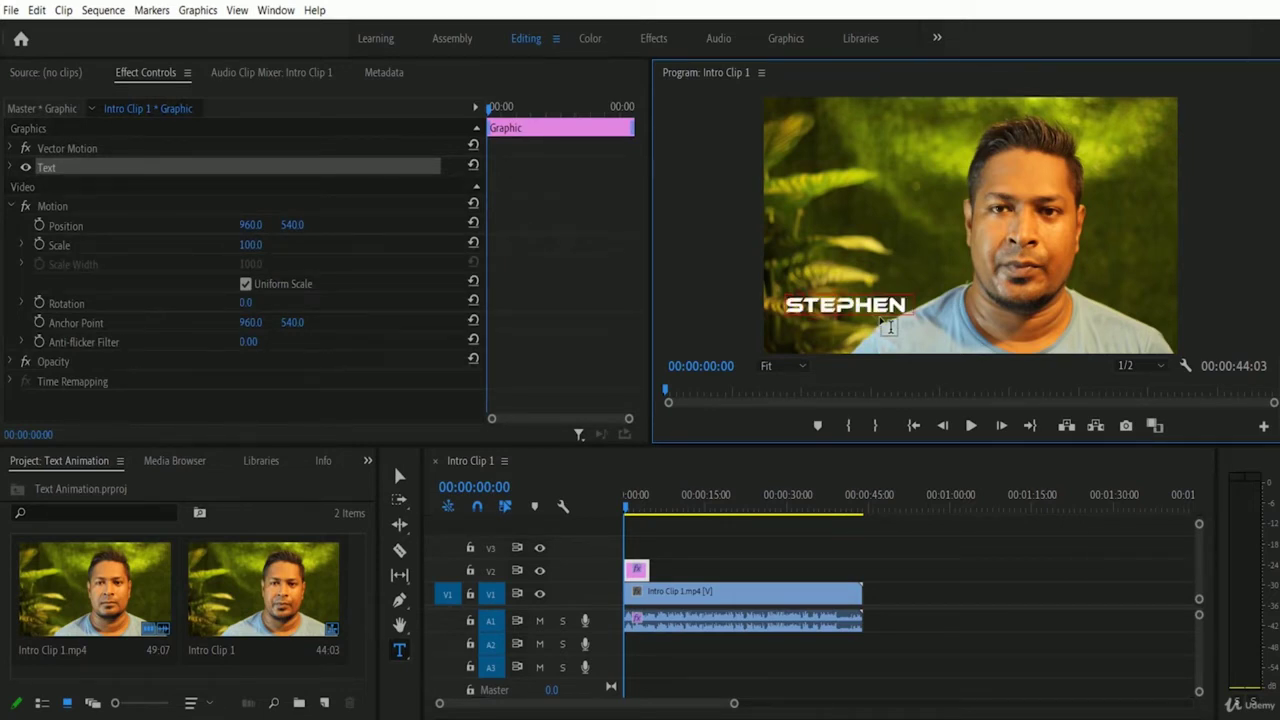
type(" KOEL SOREN")
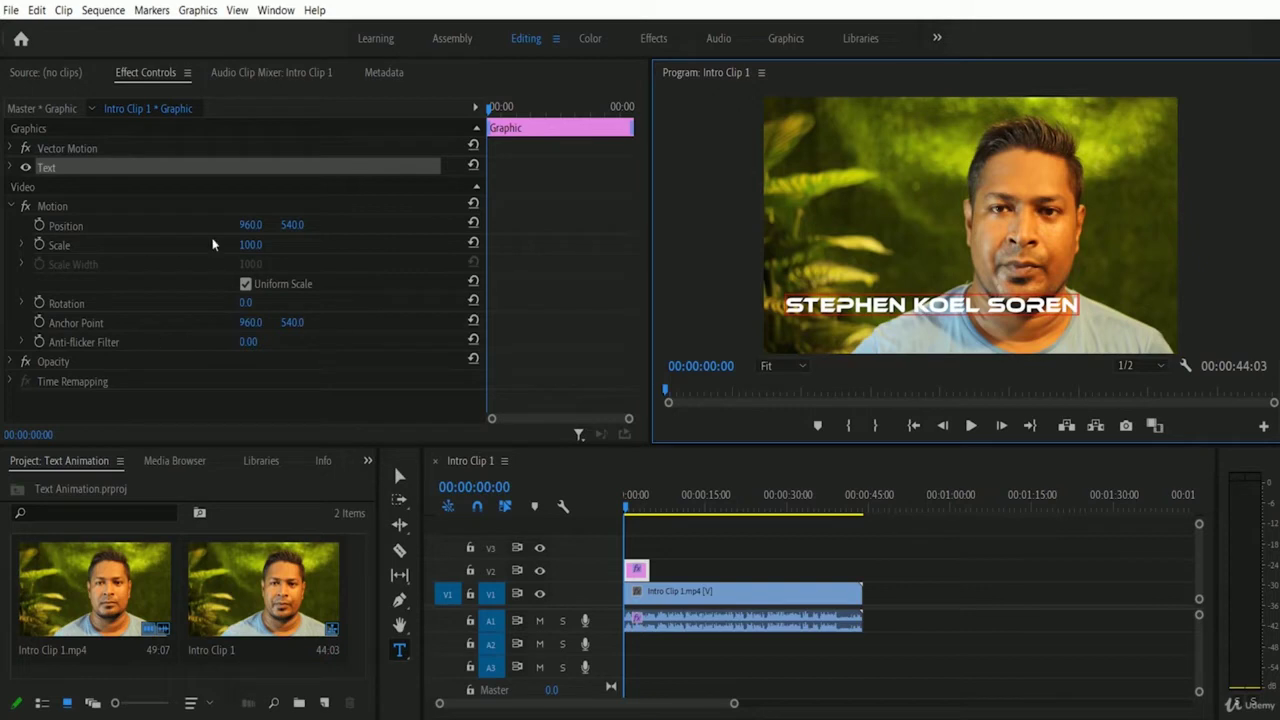
left_click(367, 346)
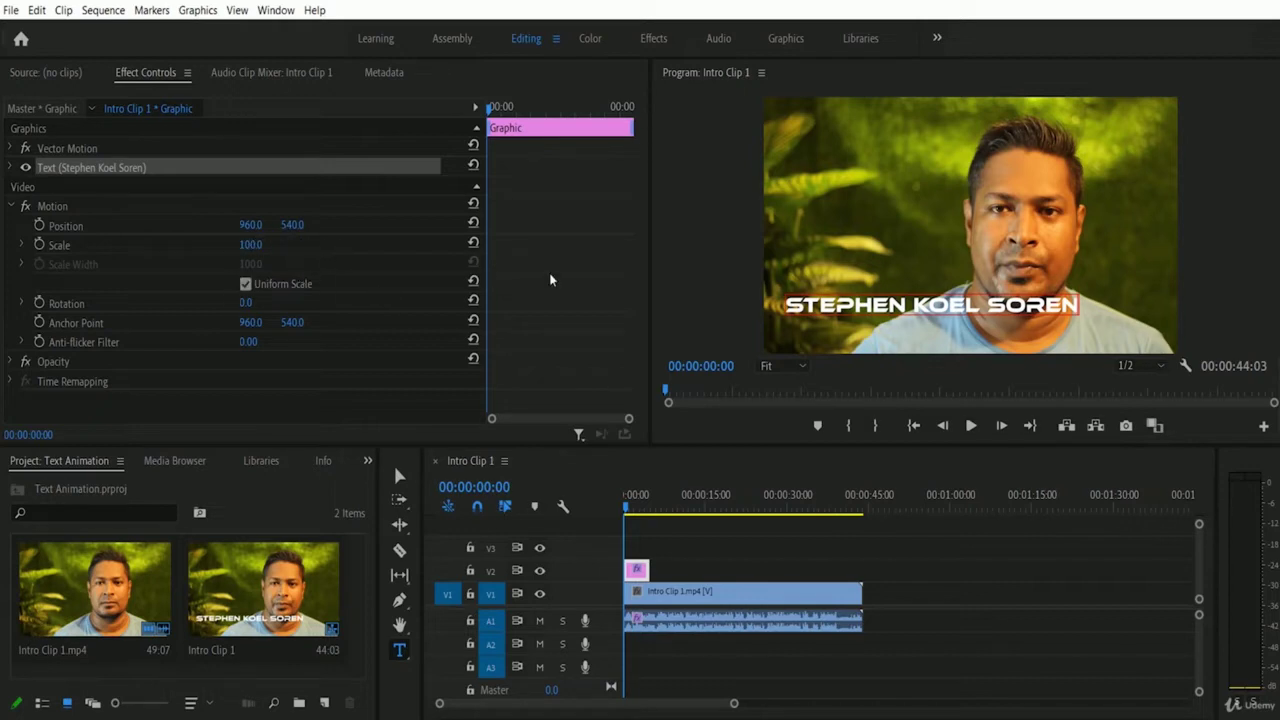
left_click(314, 268)
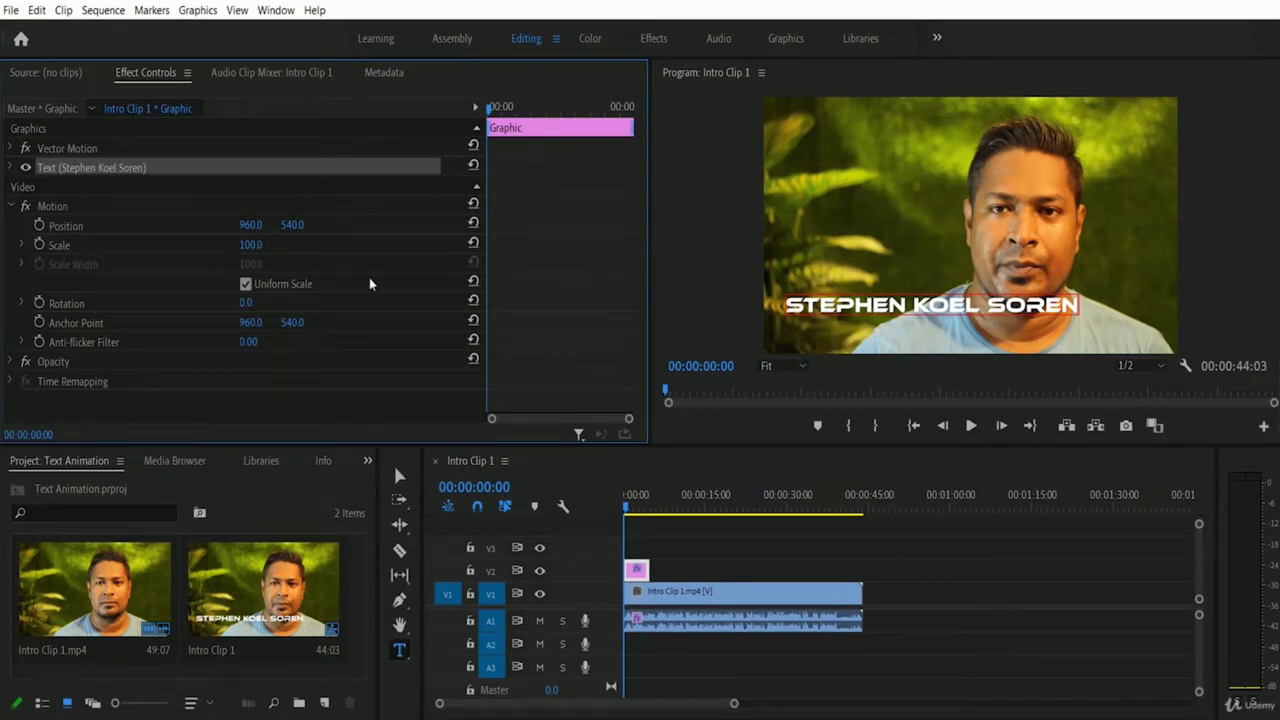
Try vertical Position values of 640 and -244 on the name title's Motion effect.
left_click(288, 228)
type("640")
key("Return")
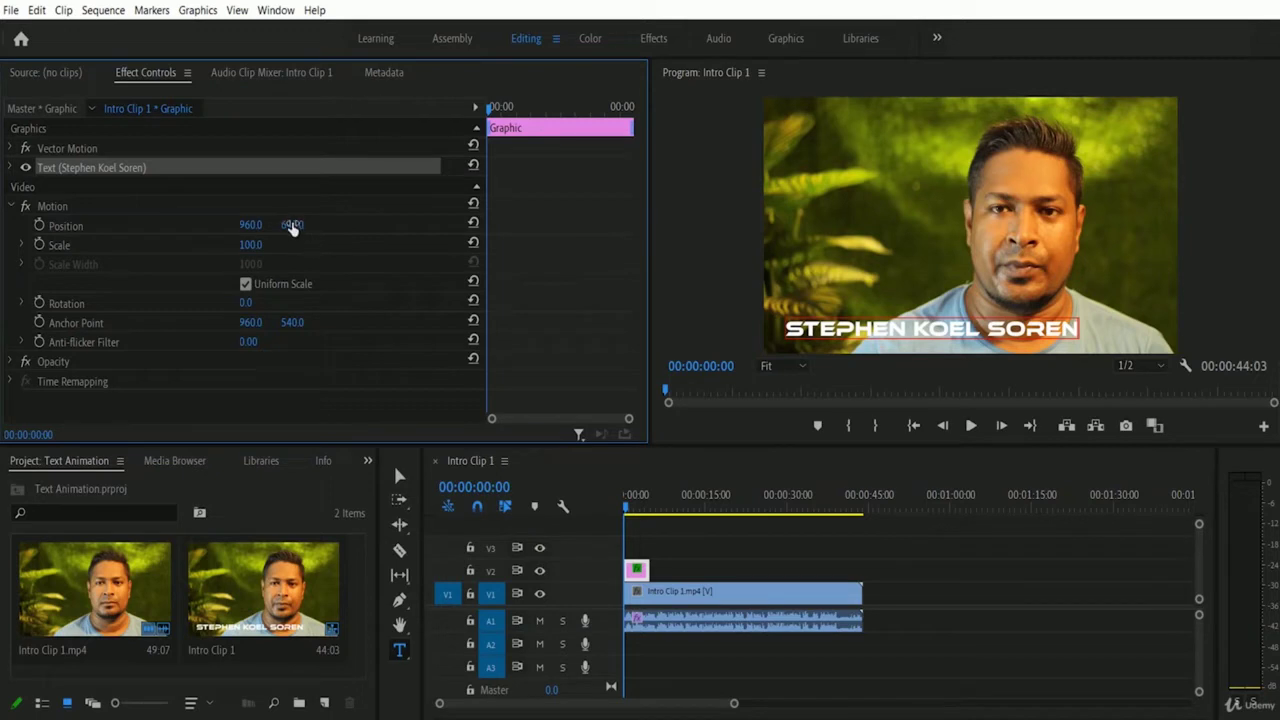
left_click_drag(292, 230, 151, 257)
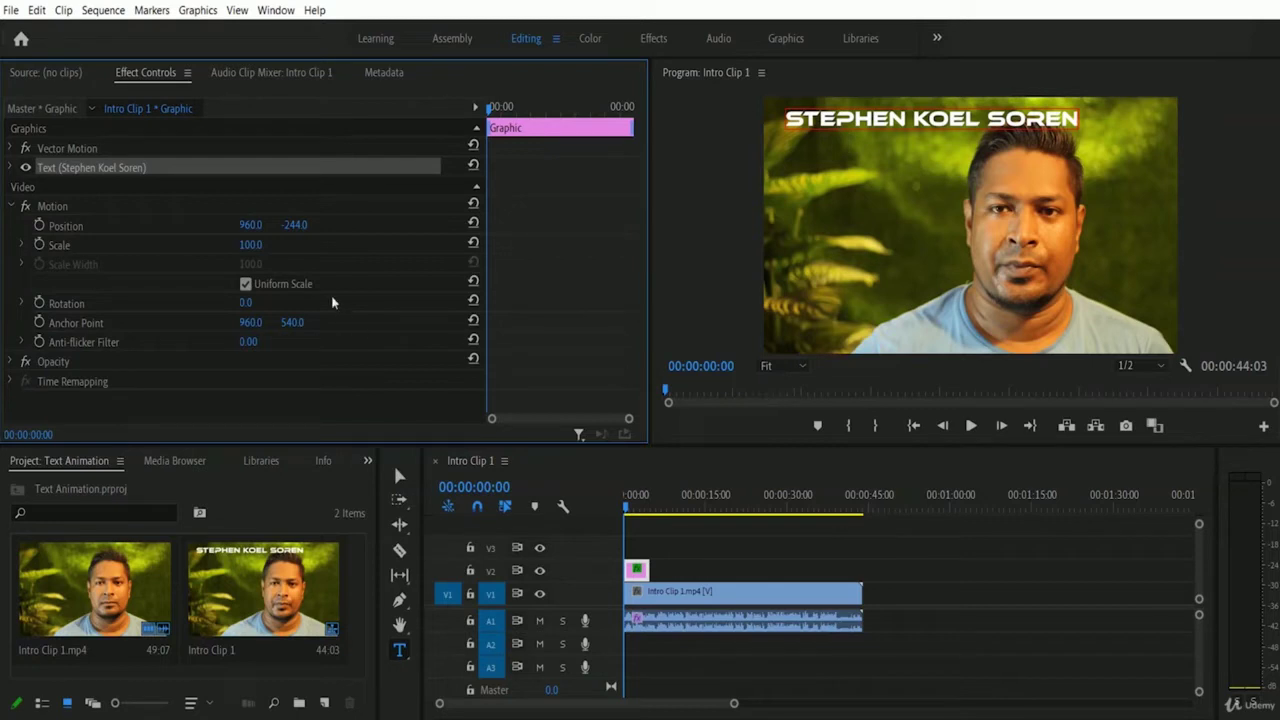
Move the name title below the frame with vertical Position 809 and keyframe its Position at 00:00:00:00.
left_click_drag(293, 232, 1240, 340)
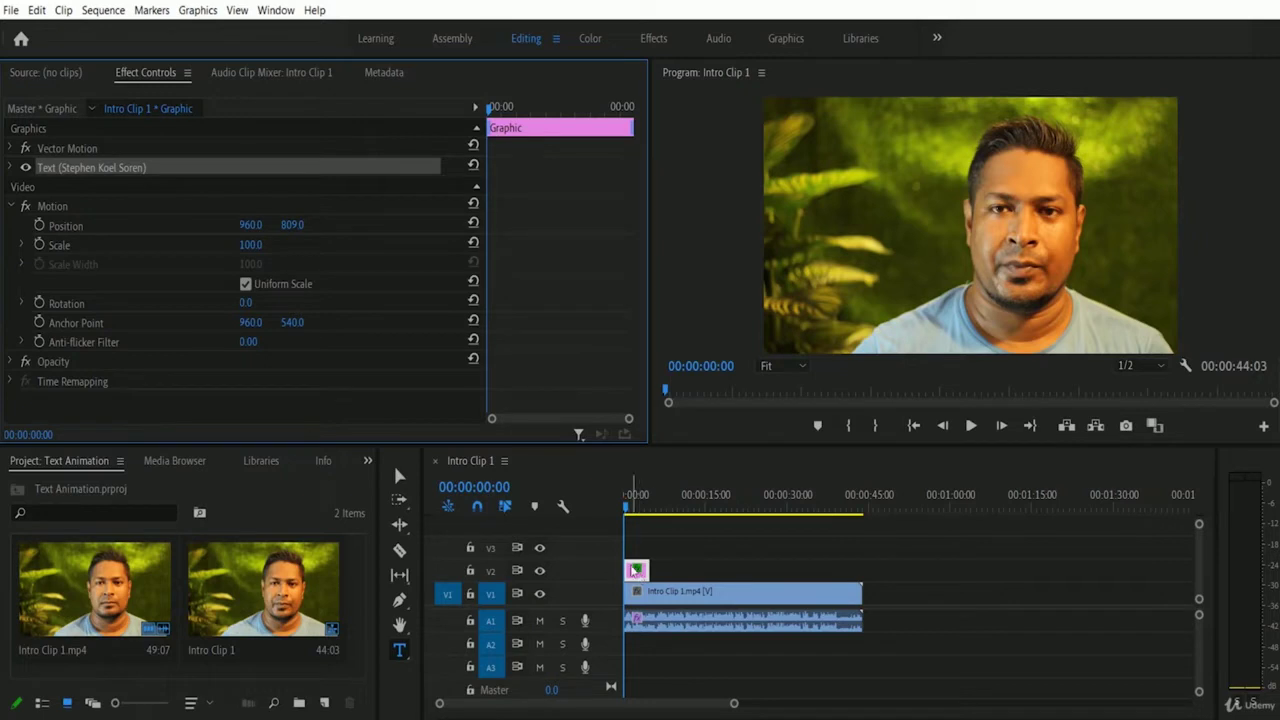
left_click(39, 226)
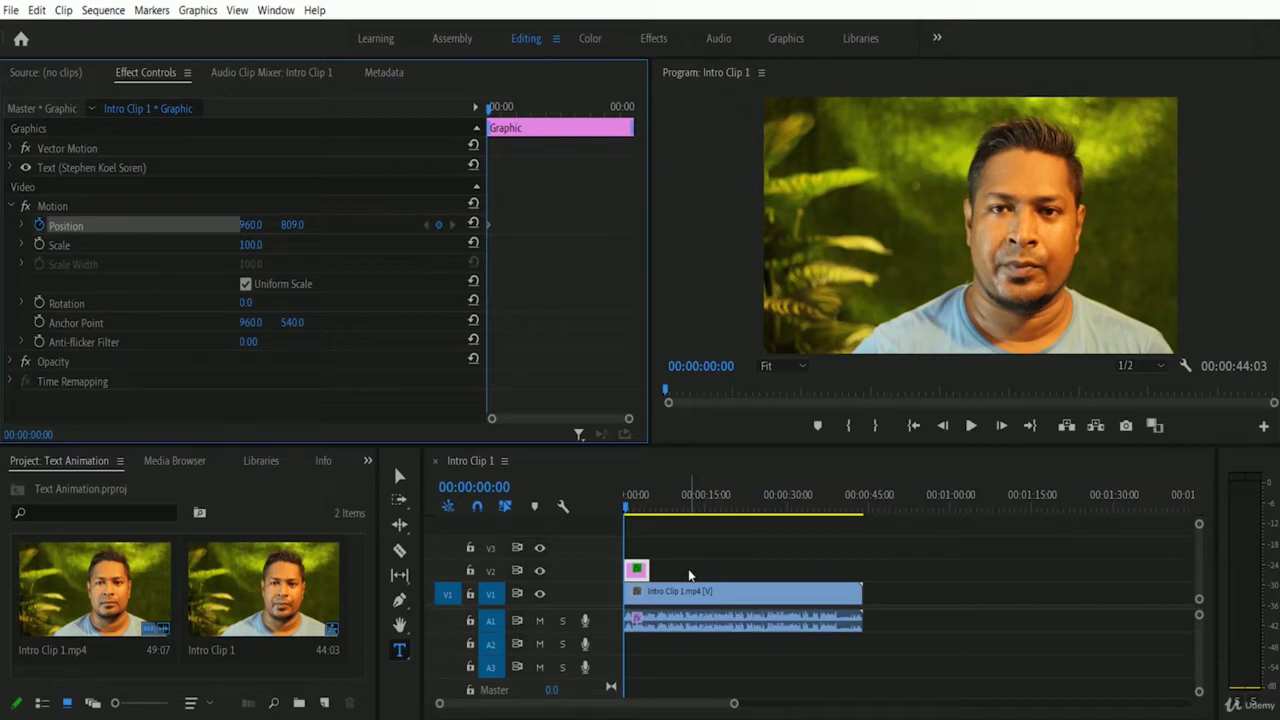
Play the opening seconds to check the title with its single Position keyframe, and return to the sequence start.
left_click(971, 426)
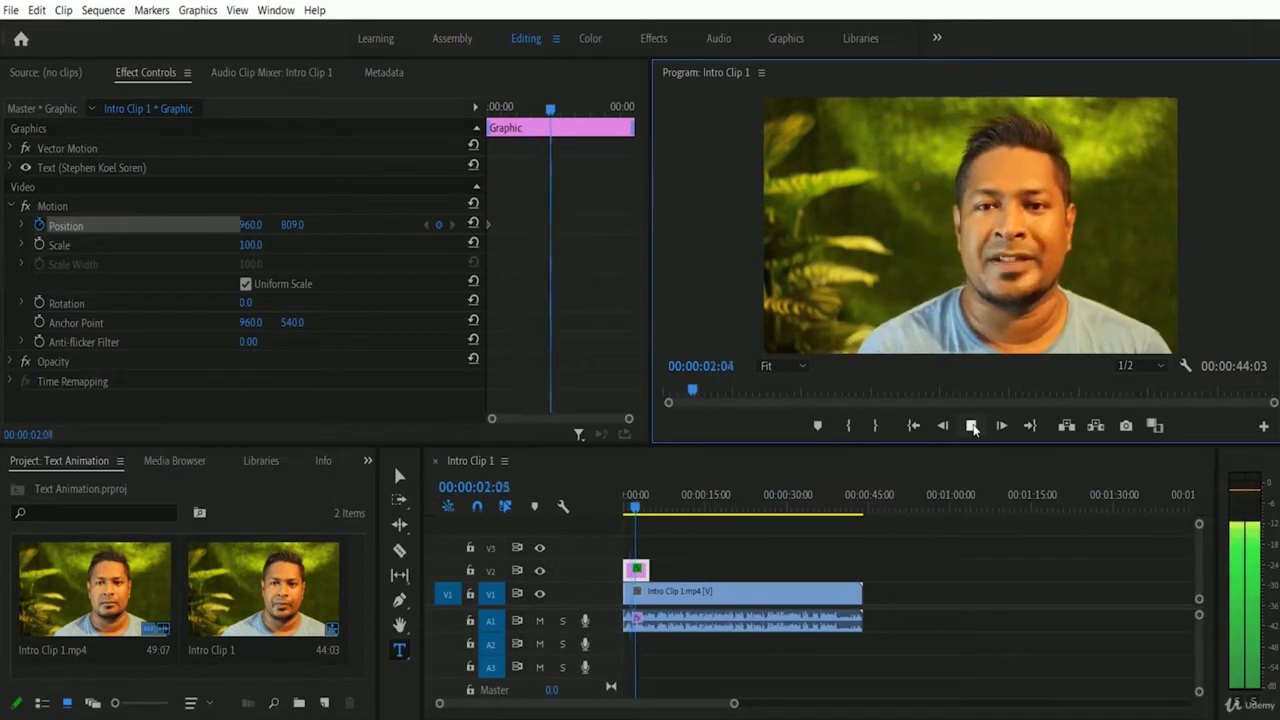
left_click(971, 426)
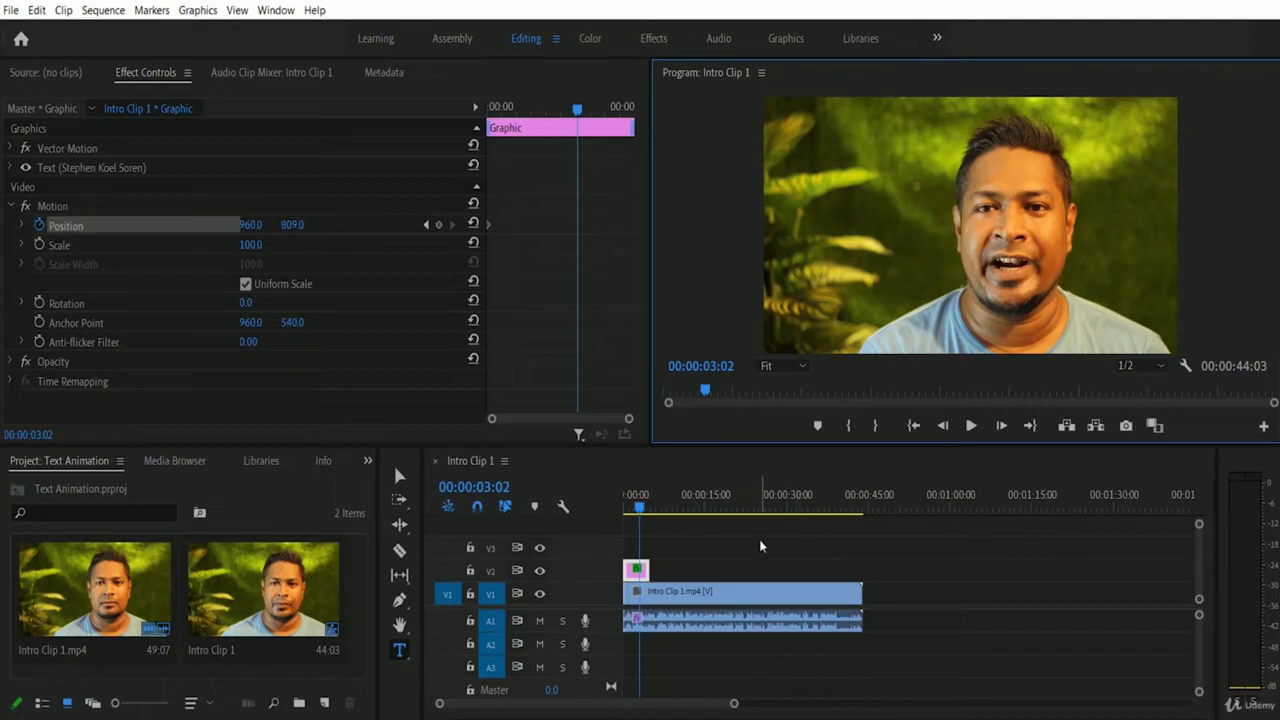
left_click_drag(640, 509, 563, 514)
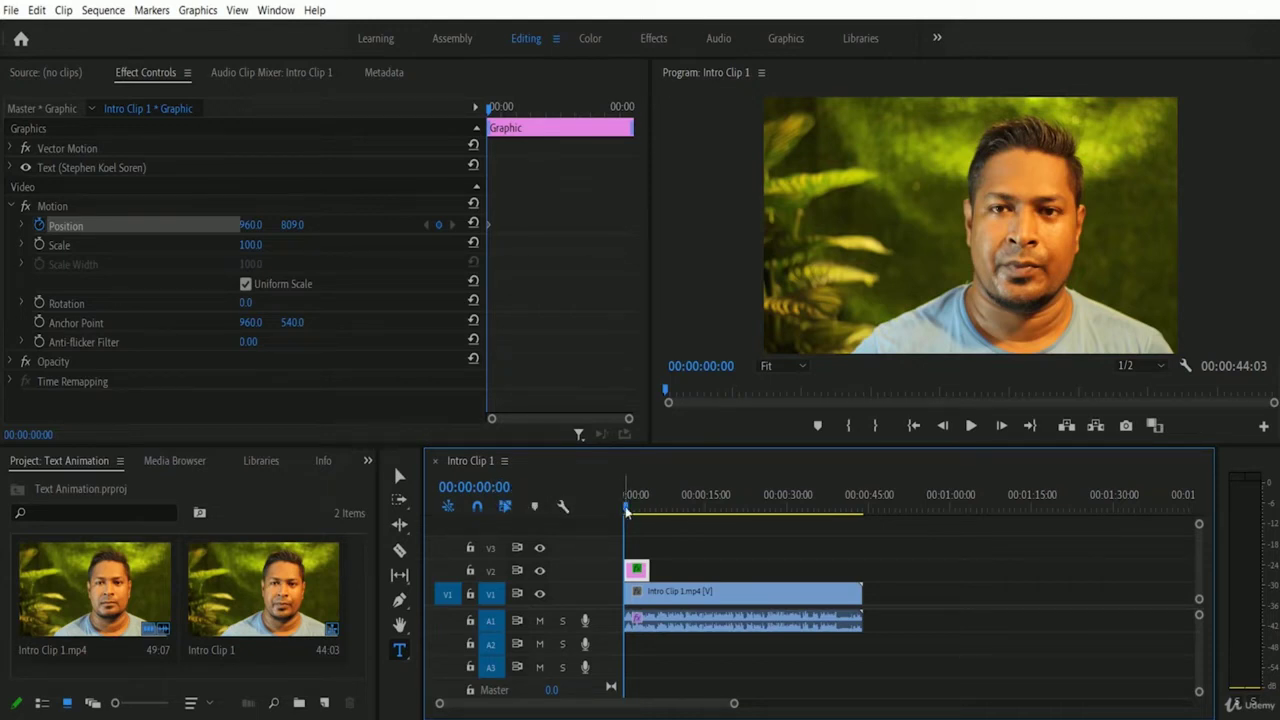
Add a second Position keyframe at 00:00:02:12 that raises the name title to vertical Position 650.
left_click_drag(627, 510, 639, 512)
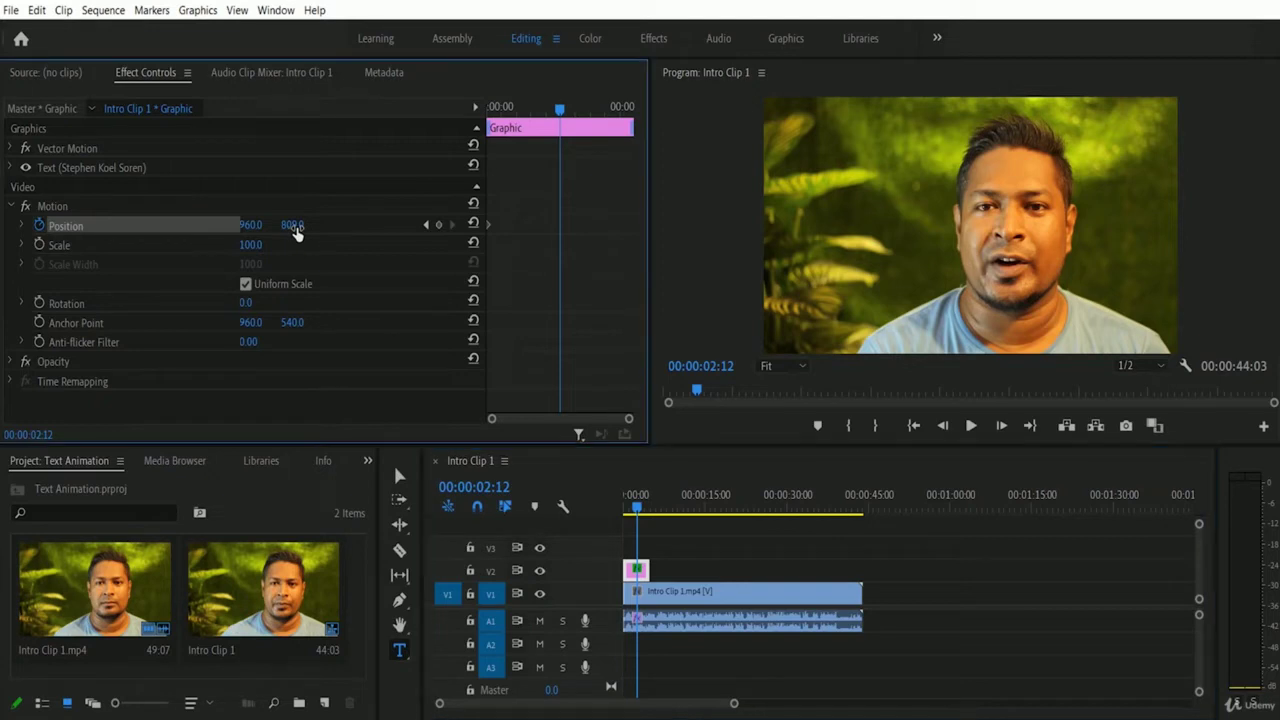
left_click_drag(295, 230, 166, 250)
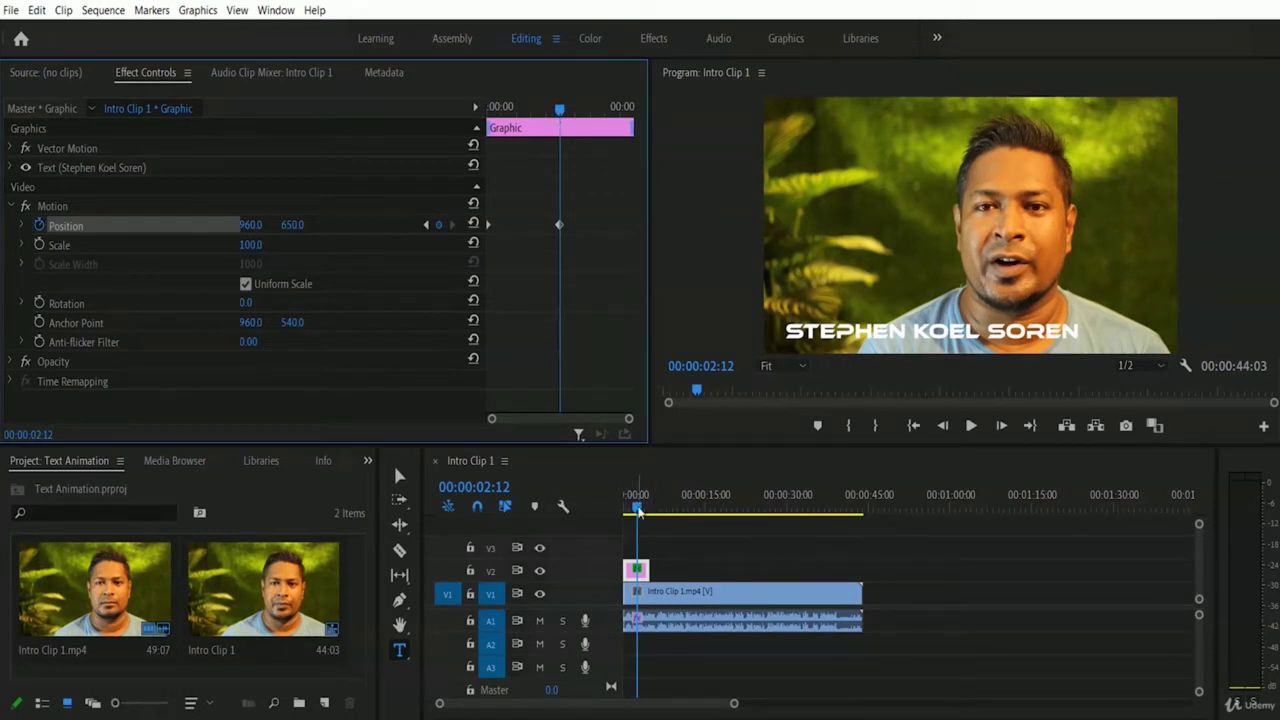
Scrub between the two Position keyframes and play the opening repeatedly to review the title's upward slide.
left_click_drag(638, 510, 601, 508)
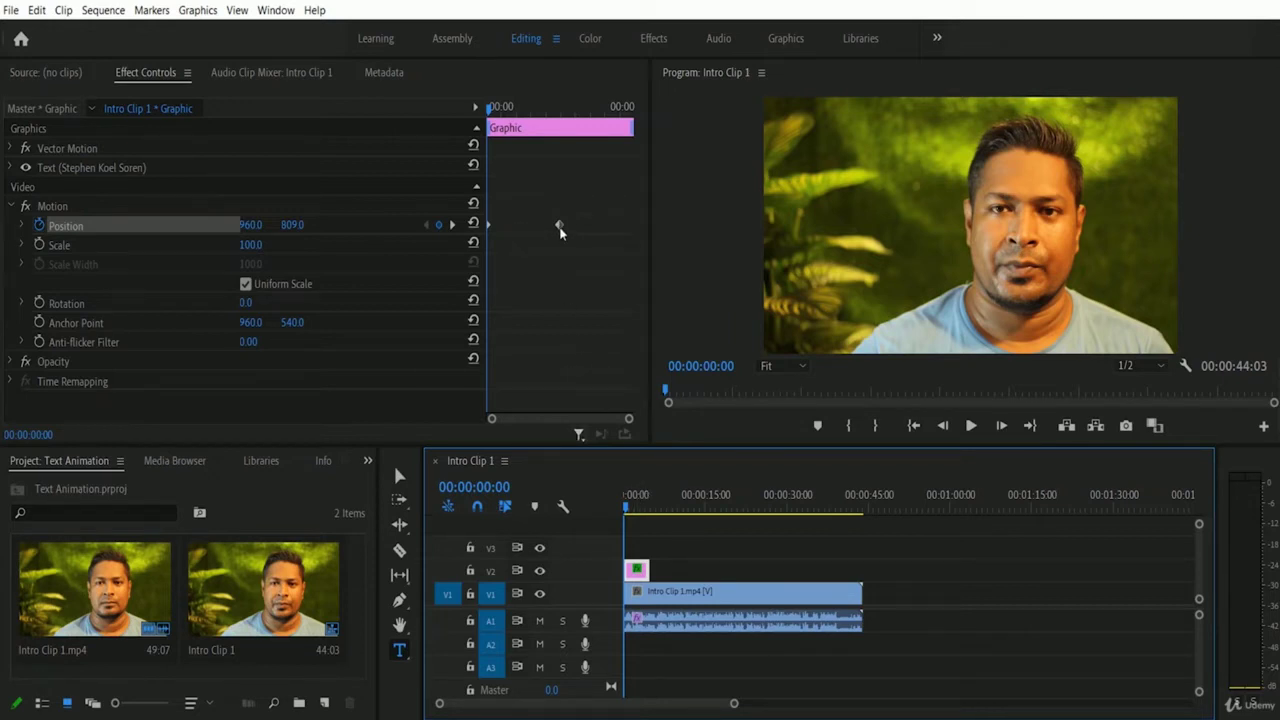
left_click_drag(489, 121, 560, 121)
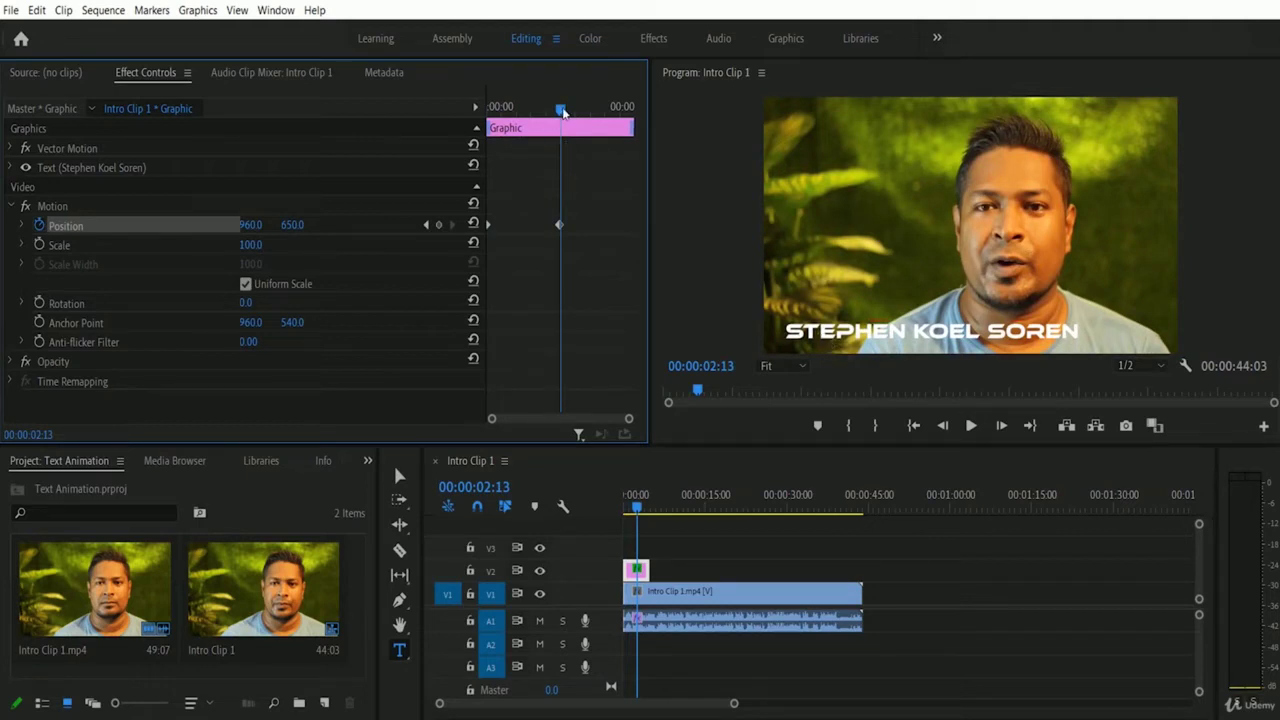
left_click_drag(561, 116, 425, 131)
left_click(970, 425)
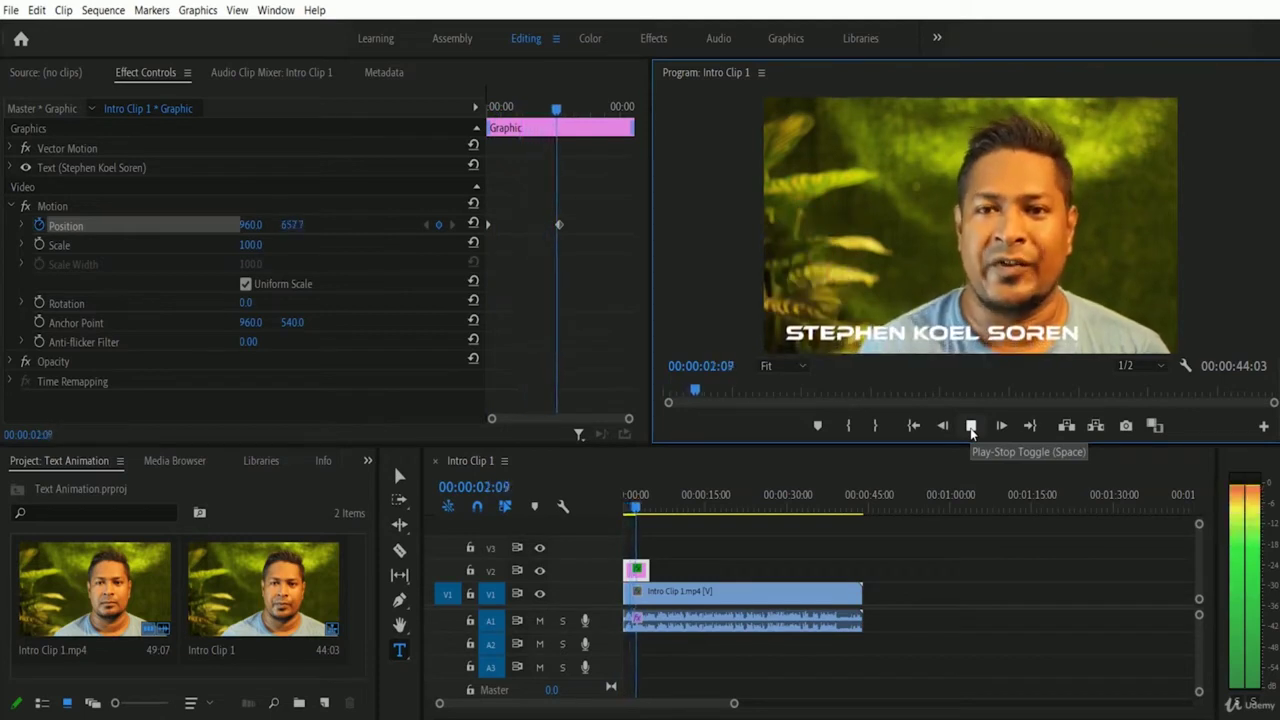
left_click(970, 425)
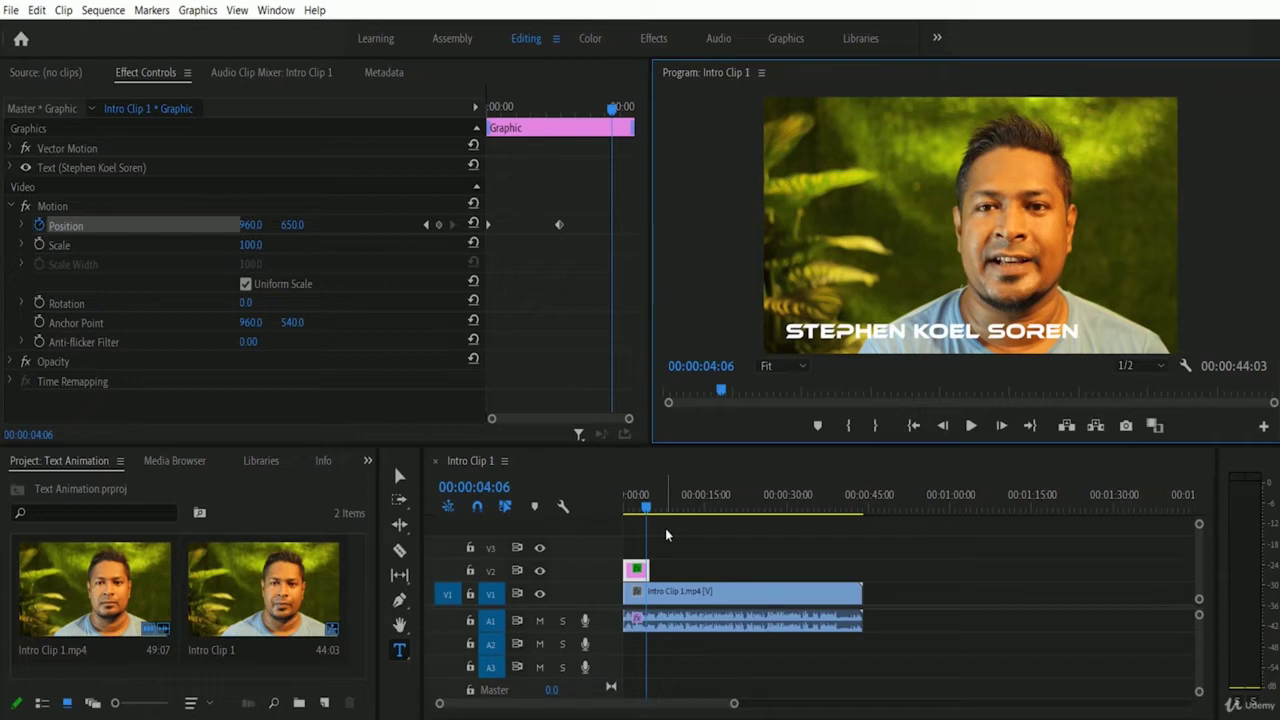
left_click_drag(647, 509, 545, 507)
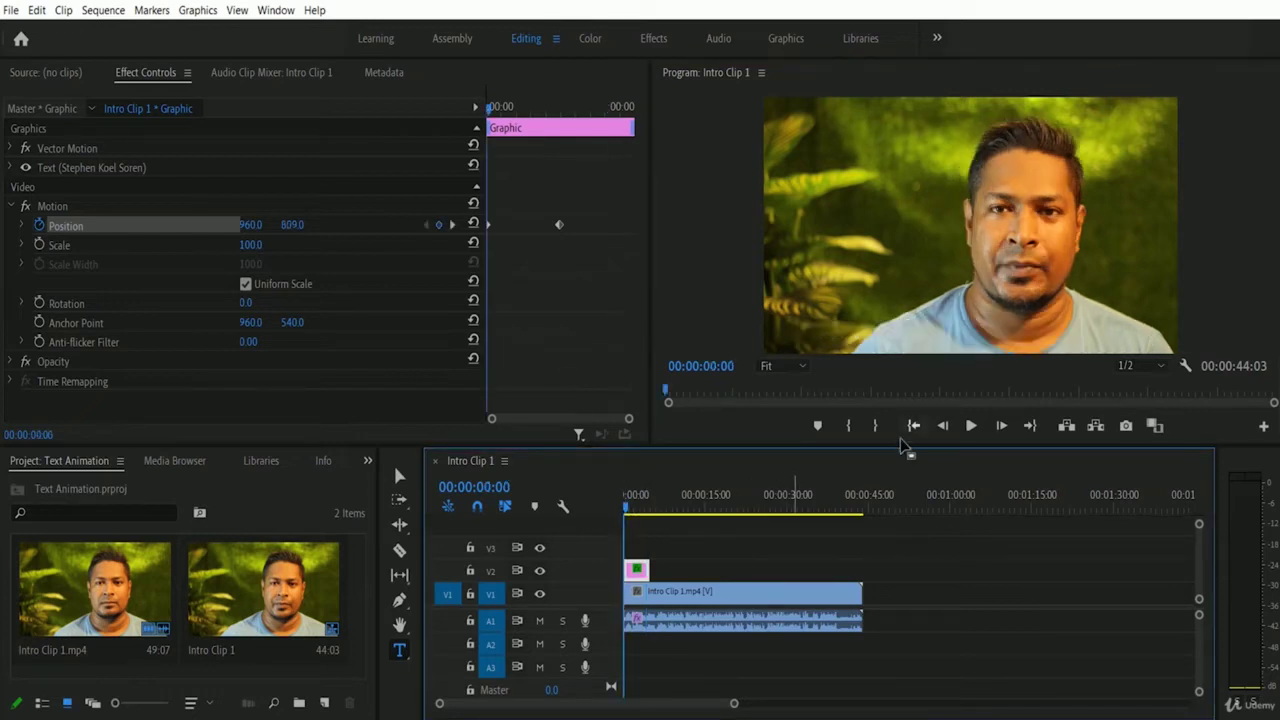
left_click(972, 427)
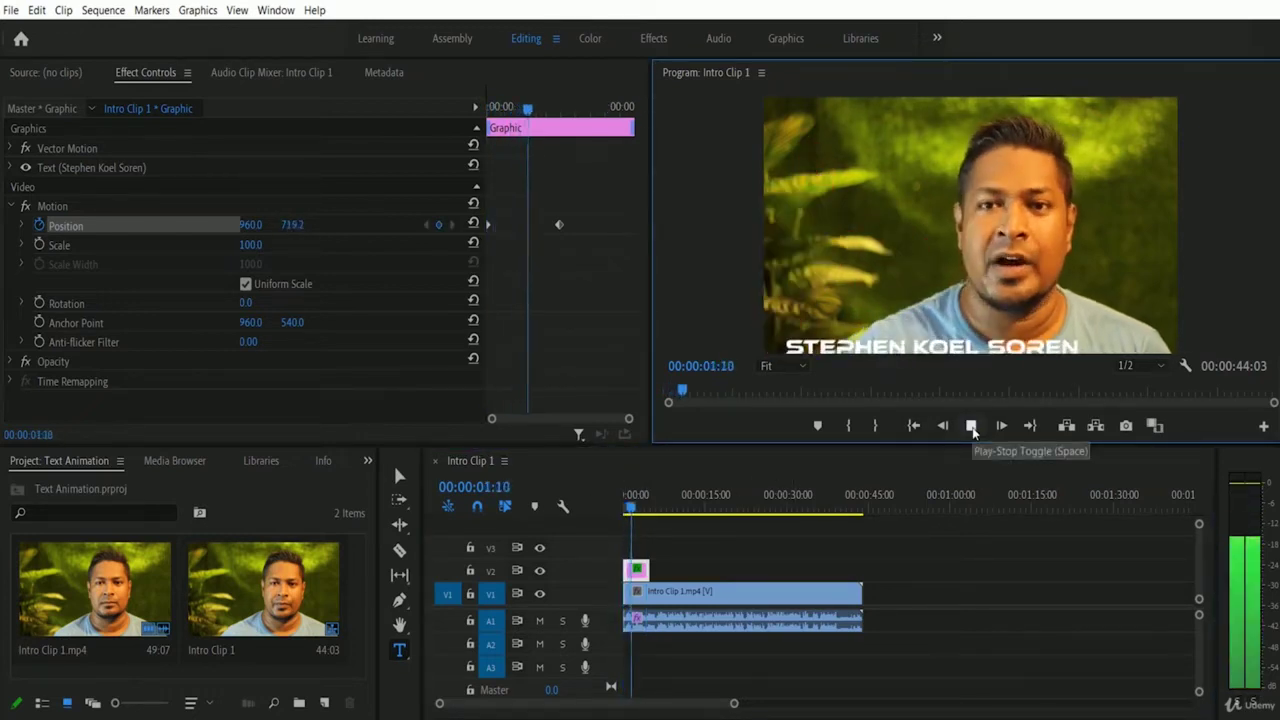
left_click(972, 427)
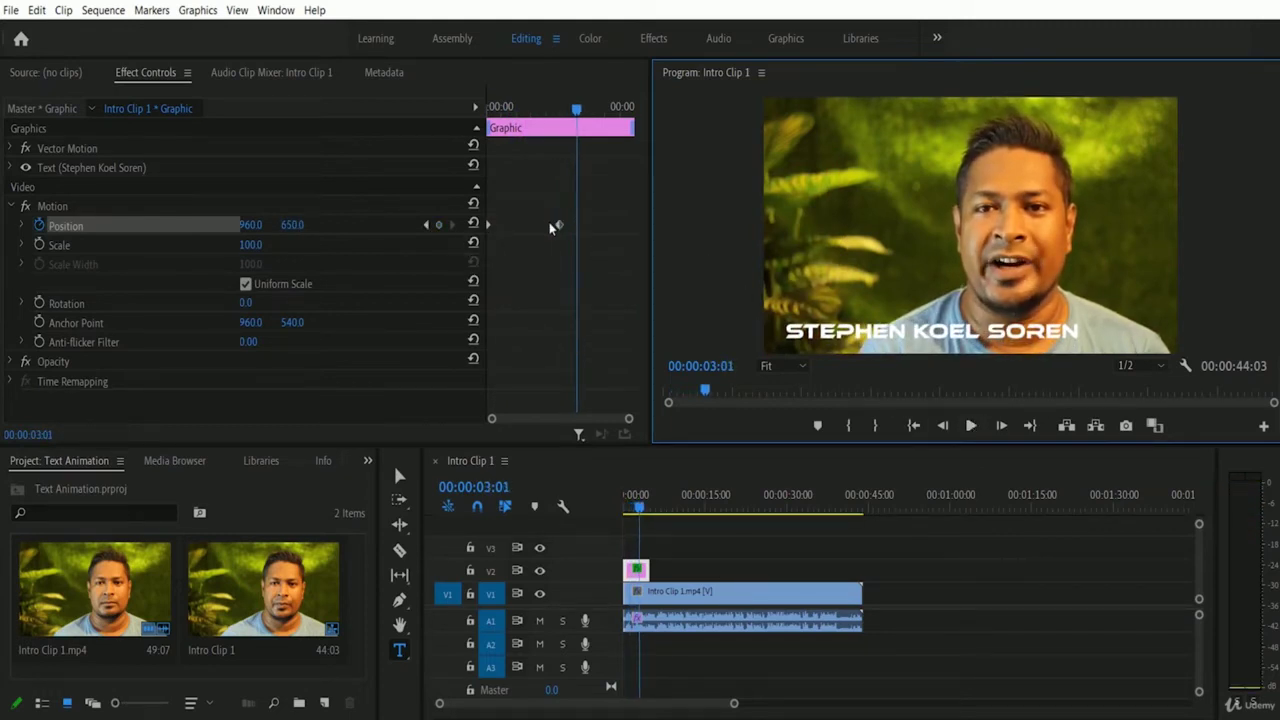
Set the name title's vertical Position to 650 at its second keyframe, 00:00:02:12.
left_click(292, 225)
type("650")
key("Return")
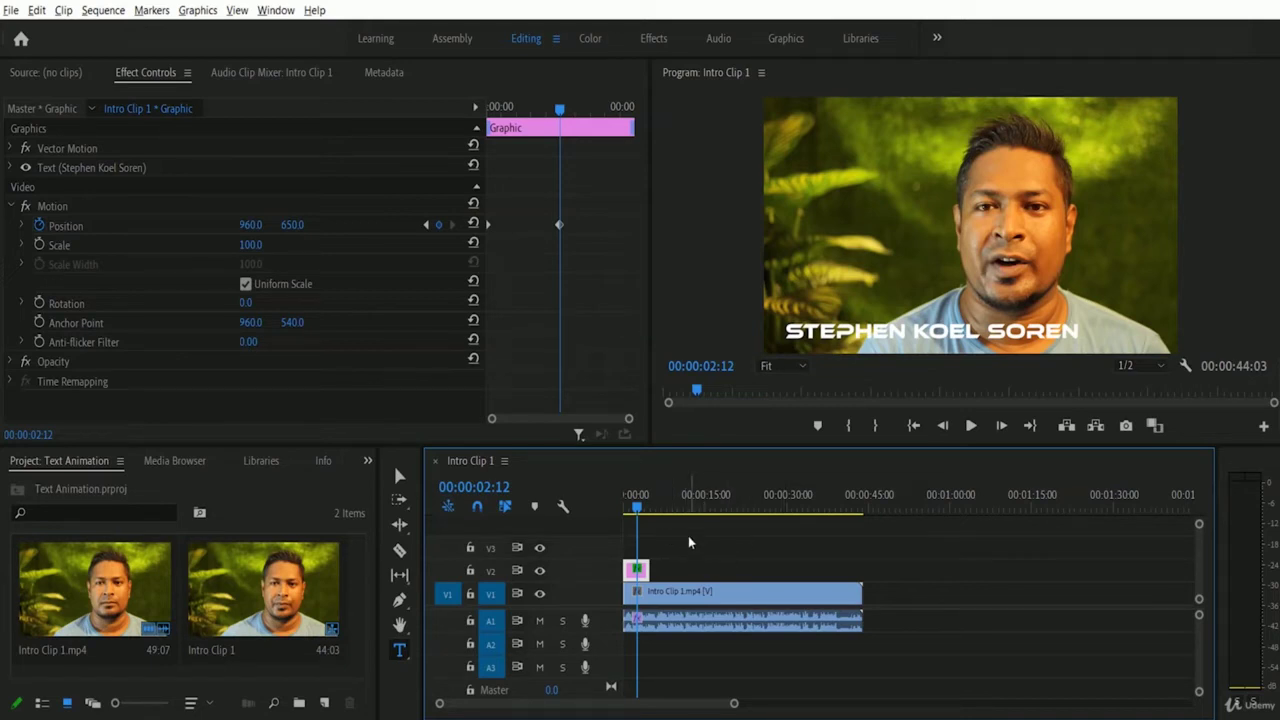
Add a three-line text title reading PROFESSIONAL PHOTOSHOP COURSE over the lower part of the frame at 00:00:08:12.
left_click(671, 508)
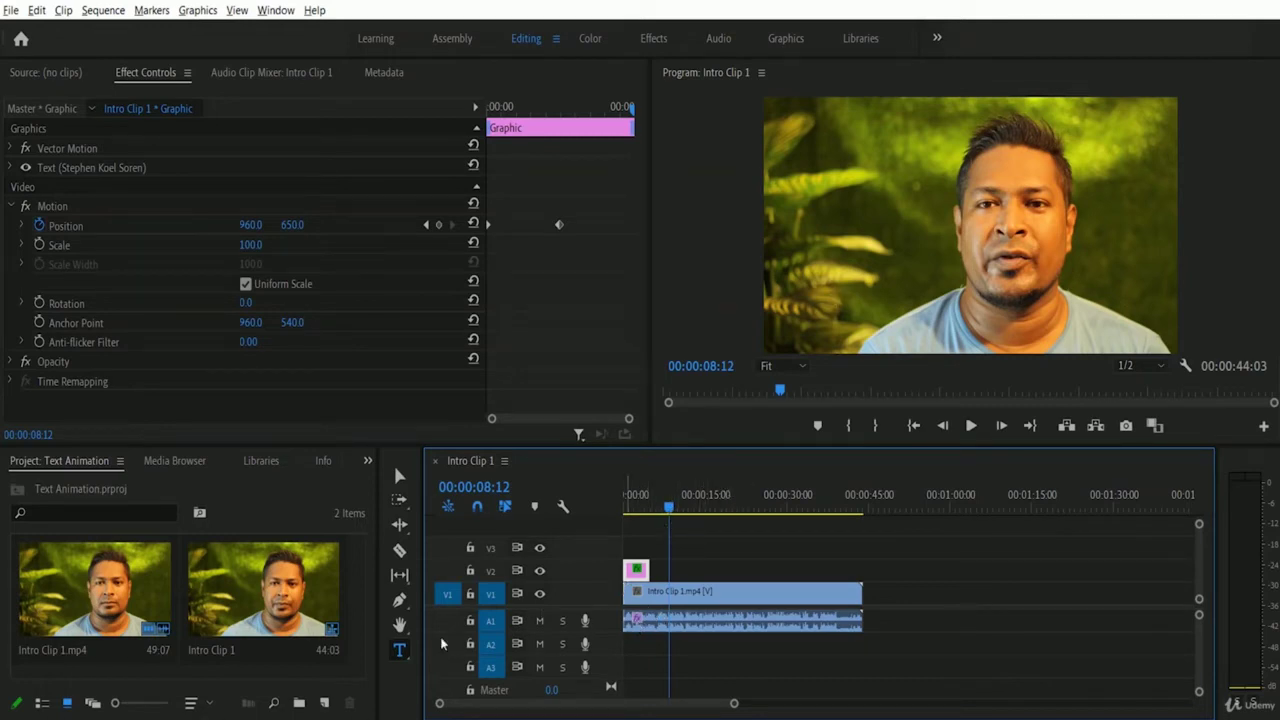
left_click(400, 650)
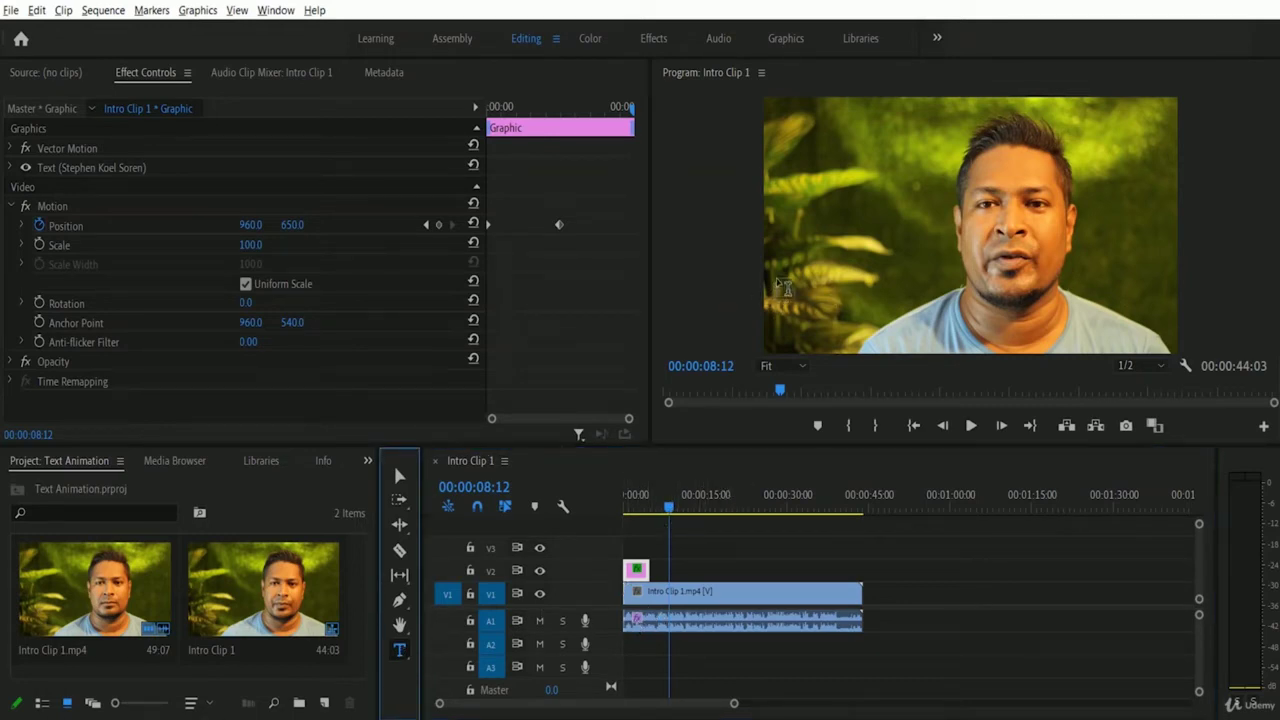
left_click(783, 283)
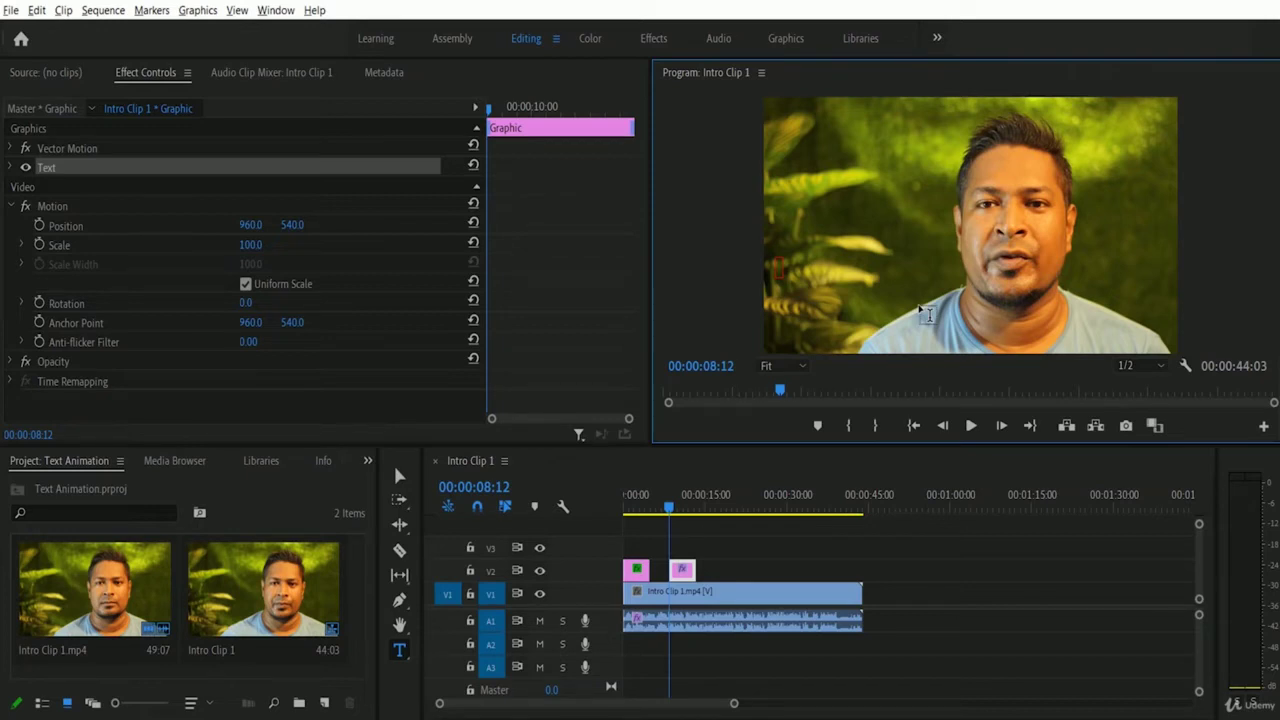
type("PROFE")
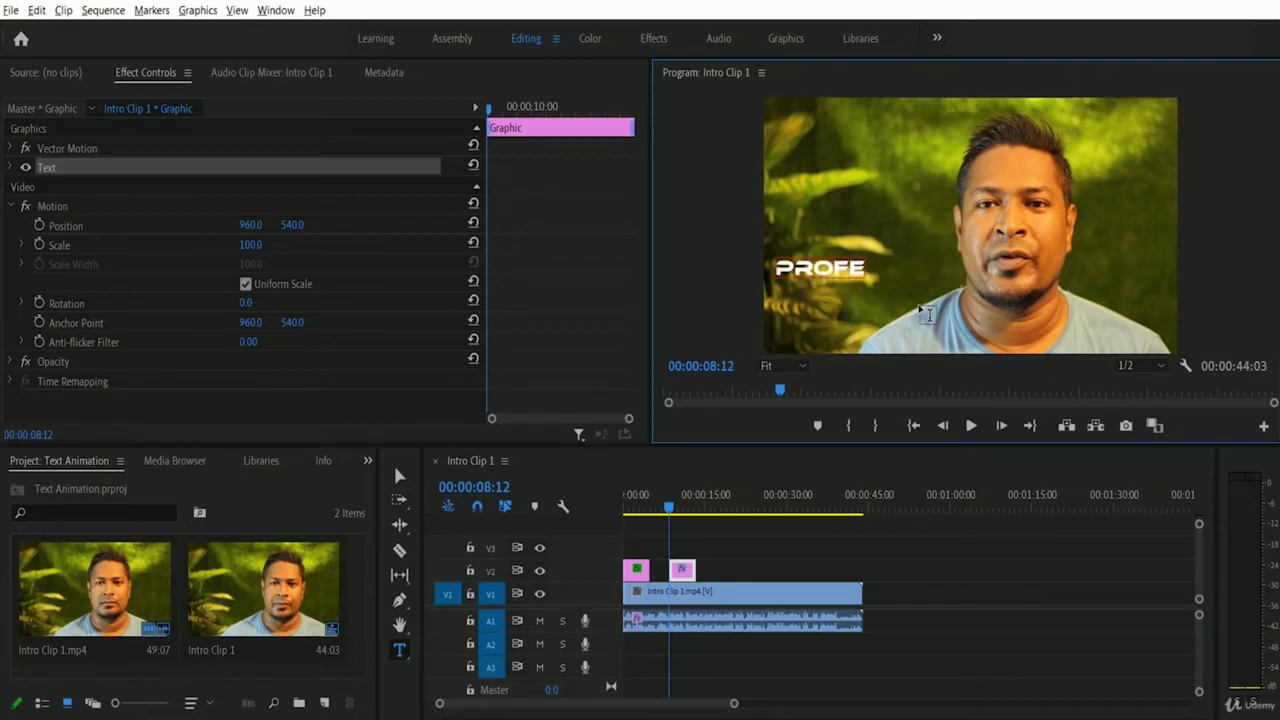
type("SSIONAL")
key("Return")
type("PH")
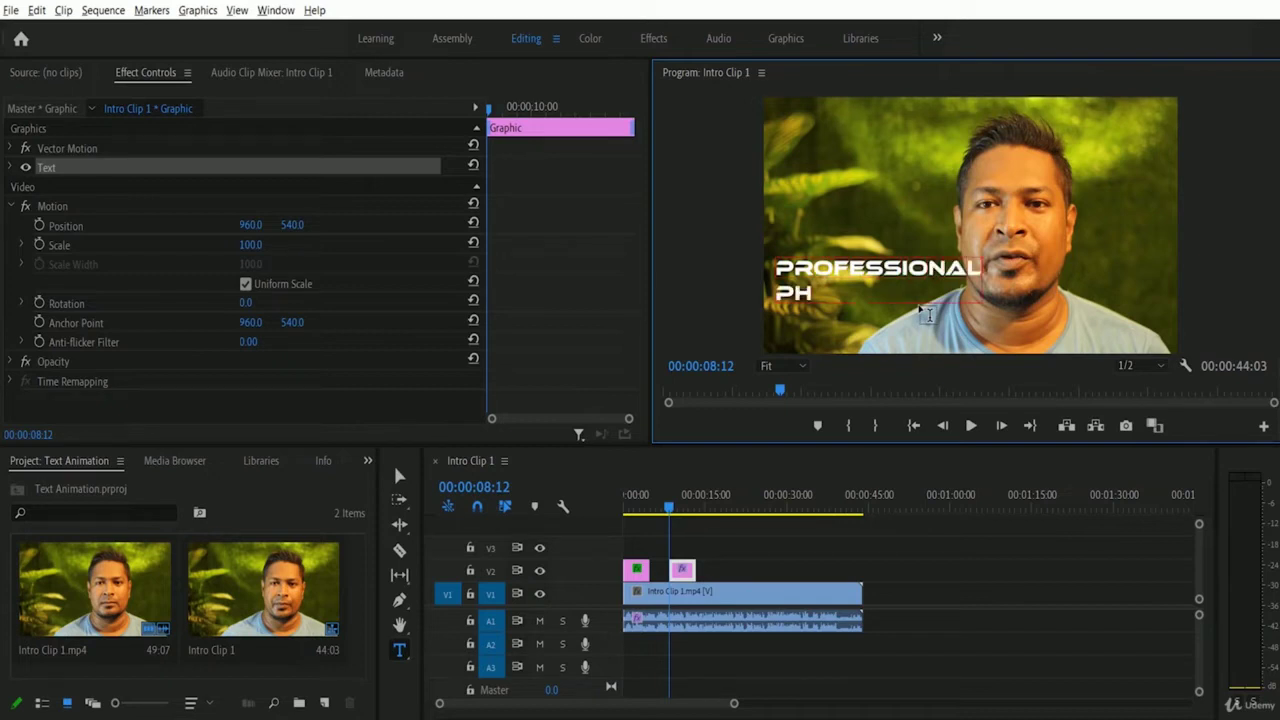
type("OTOSHOP ")
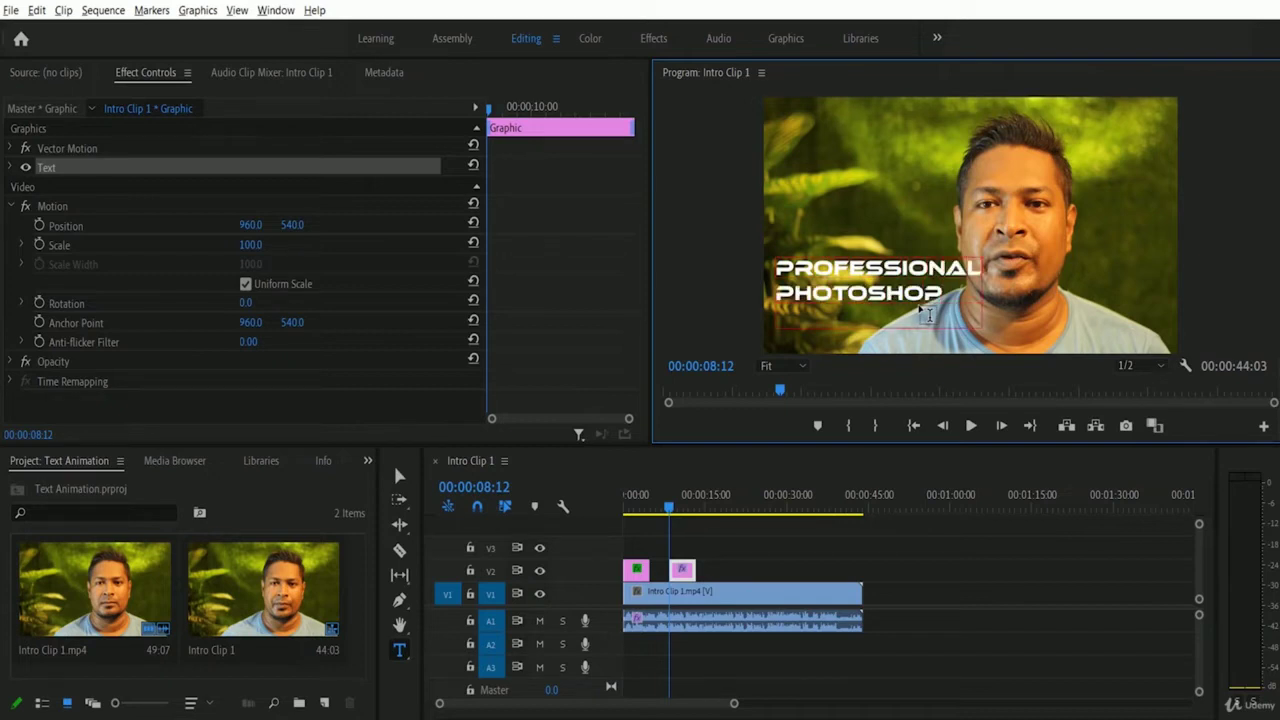
type("COURSE")
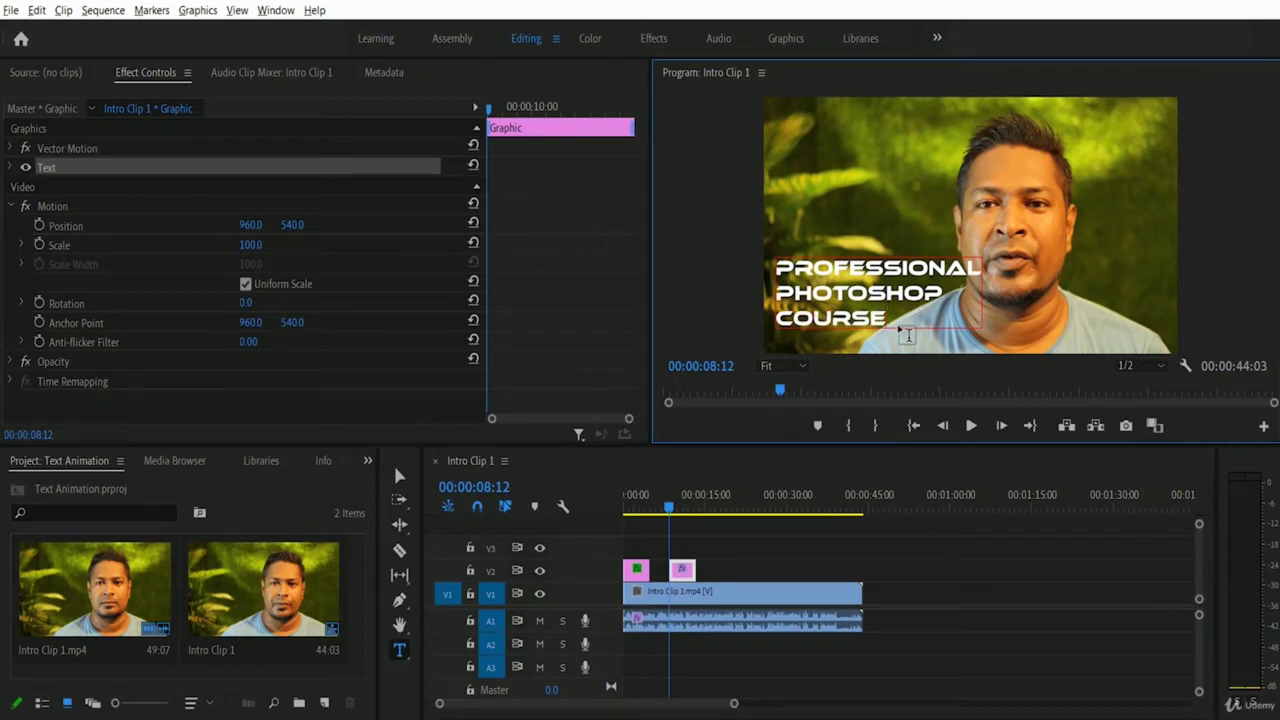
Keyframe the course title's Position at the start of its clip, 00:00:08:12.
left_click(686, 573)
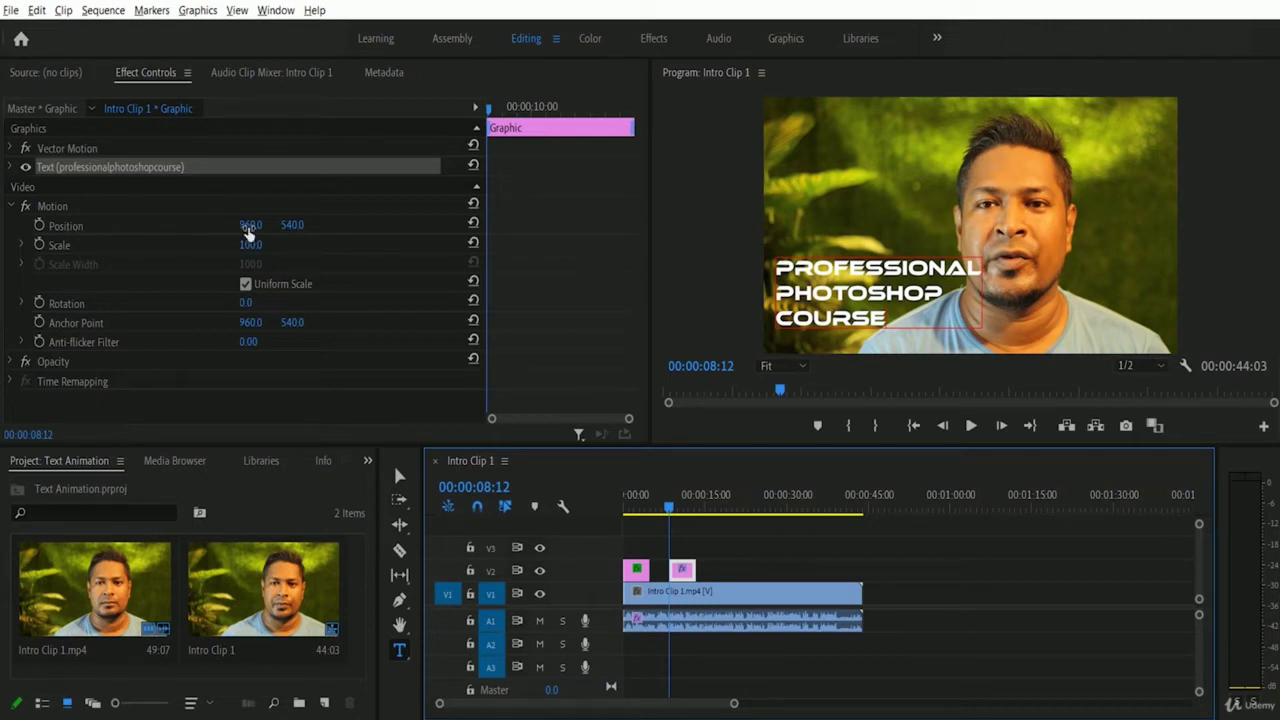
left_click(39, 226)
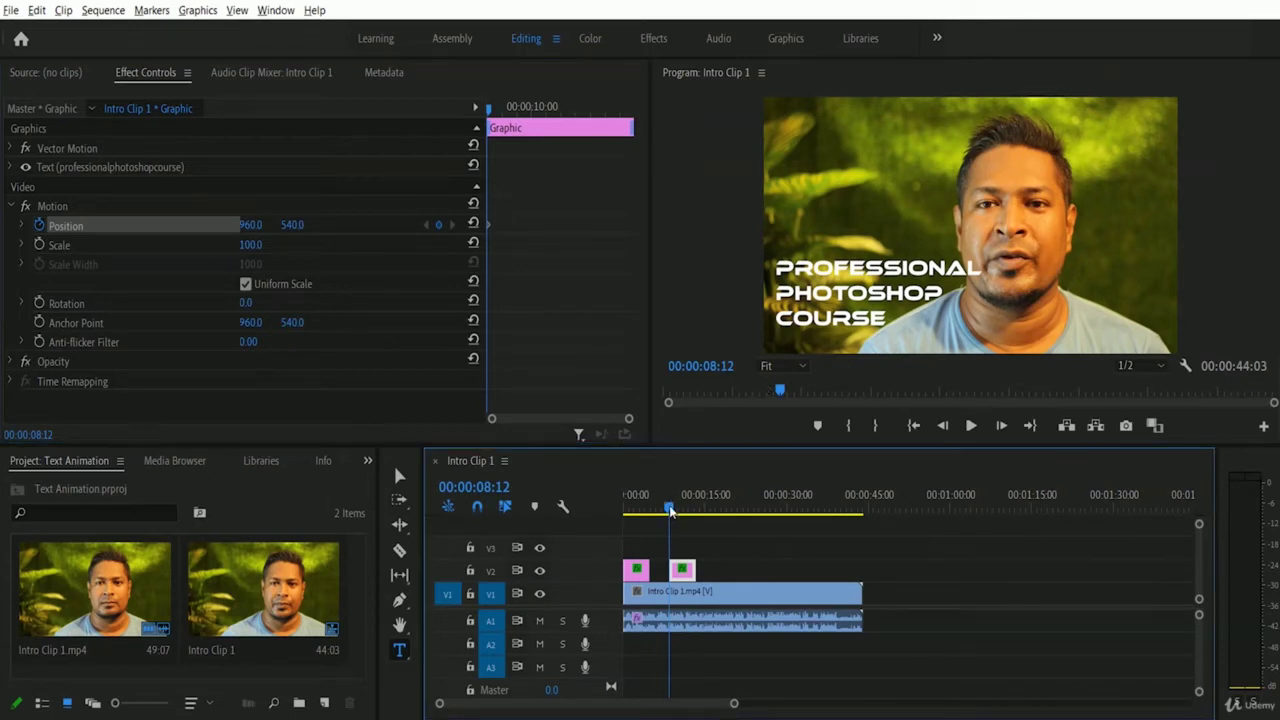
left_click_drag(670, 508, 686, 508)
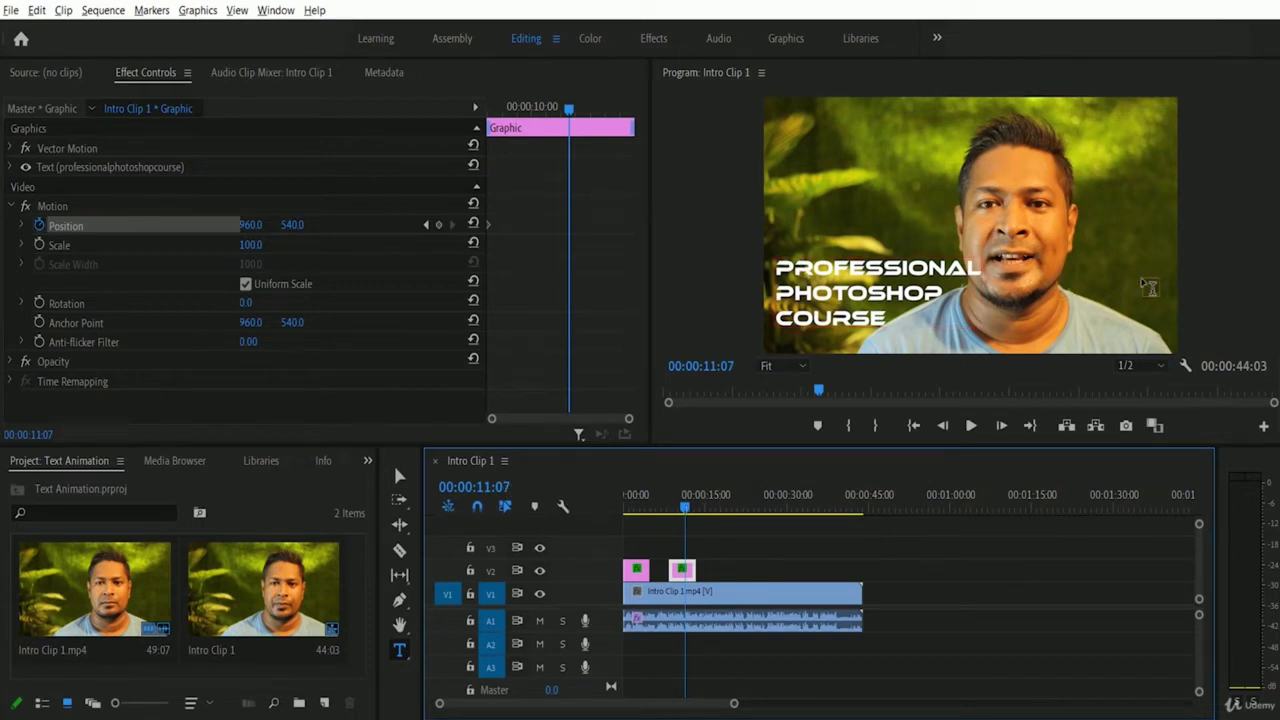
key("Up")
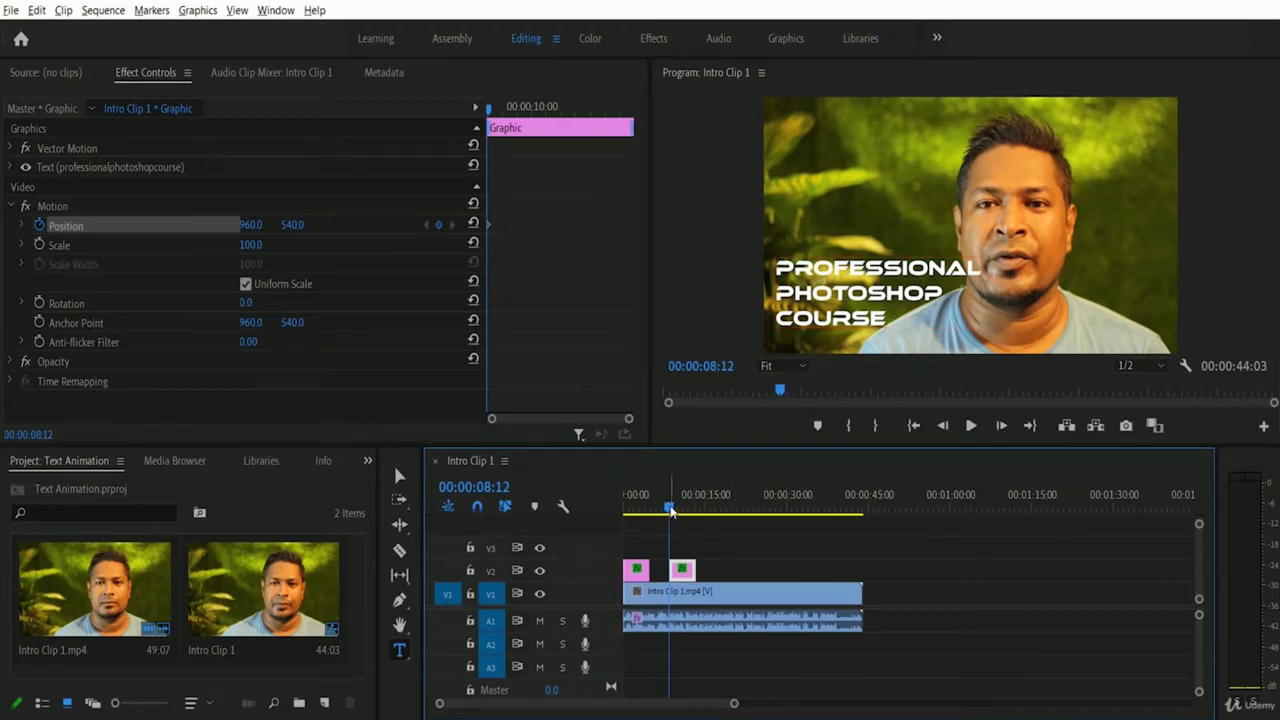
Add a second Position keyframe at 00:00:11:07 that shifts the course title to horizontal Position 1851.
left_click_drag(671, 509, 686, 512)
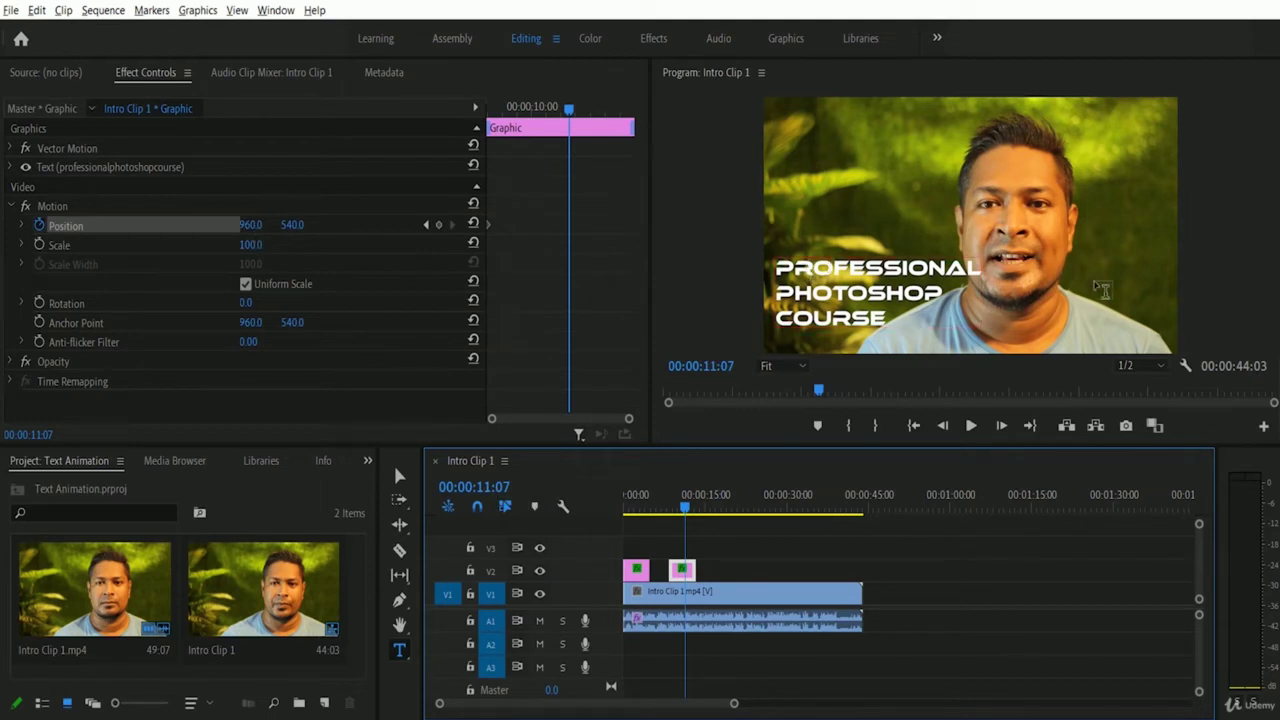
left_click(250, 225)
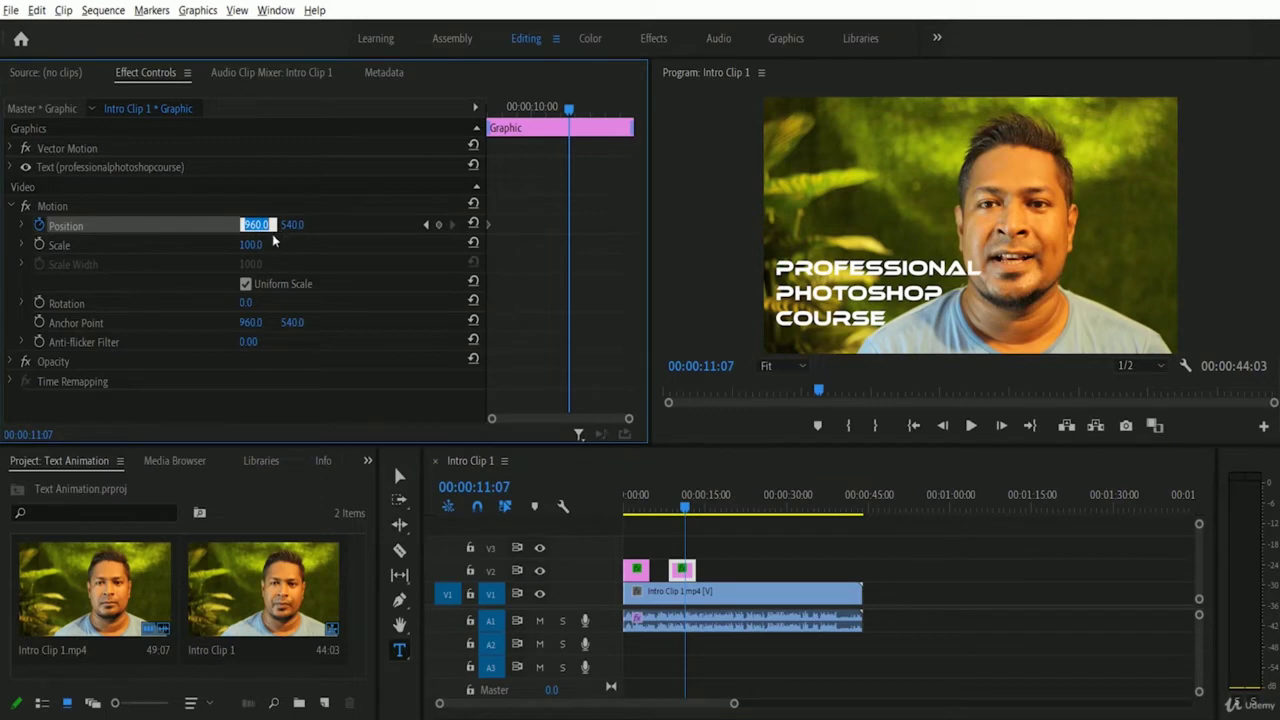
key("Return")
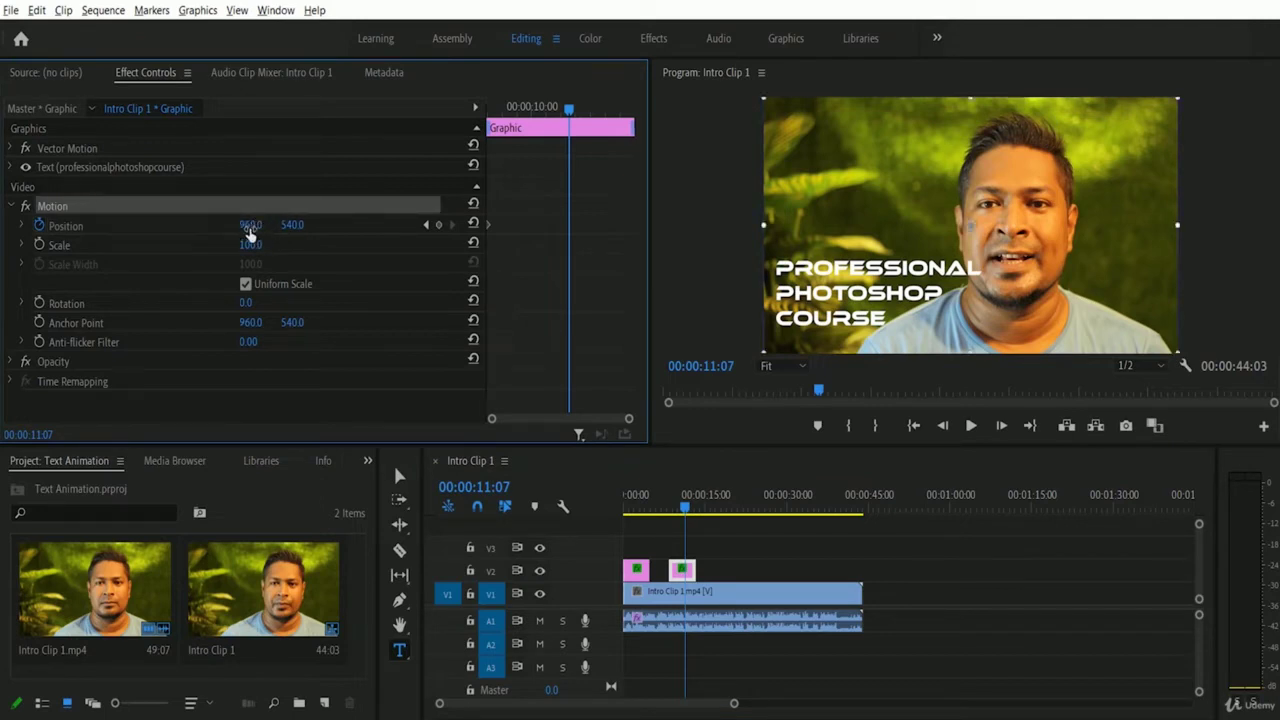
left_click(251, 228)
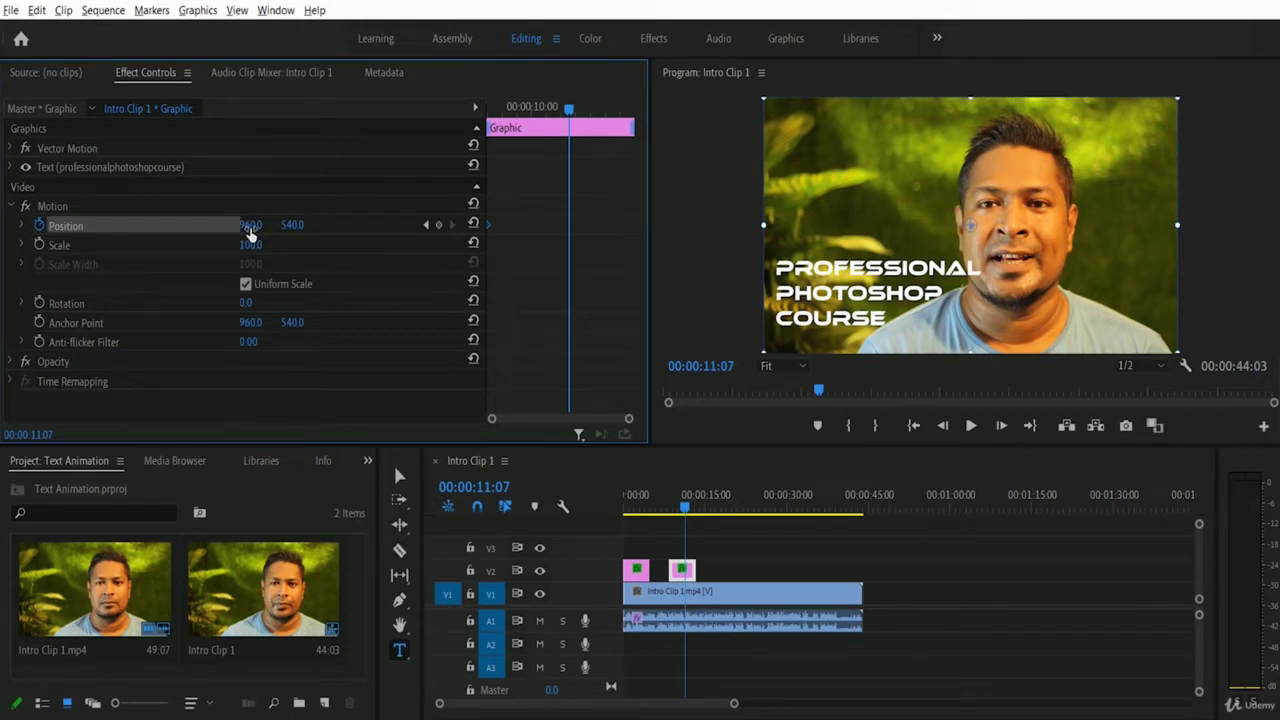
left_click_drag(250, 230, 1032, 320)
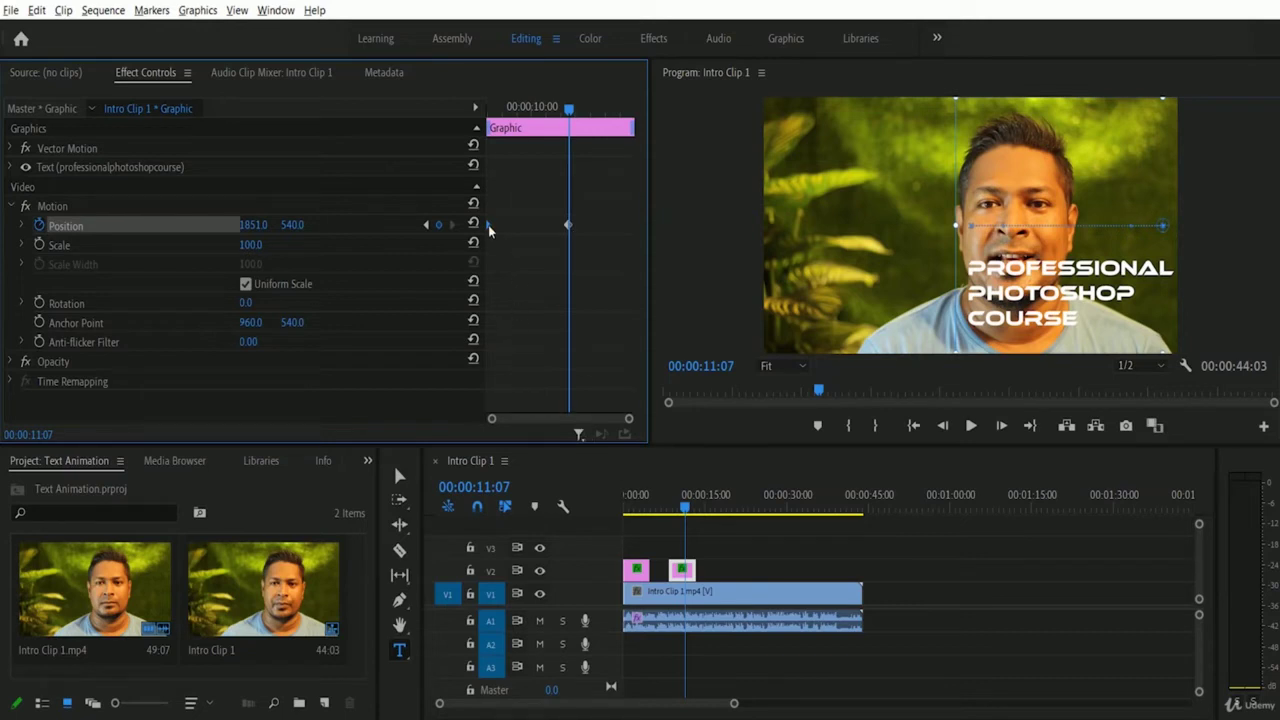
Play from the start of the course title to review its sideways slide, and stop just past the second keyframe.
left_click_drag(685, 509, 669, 512)
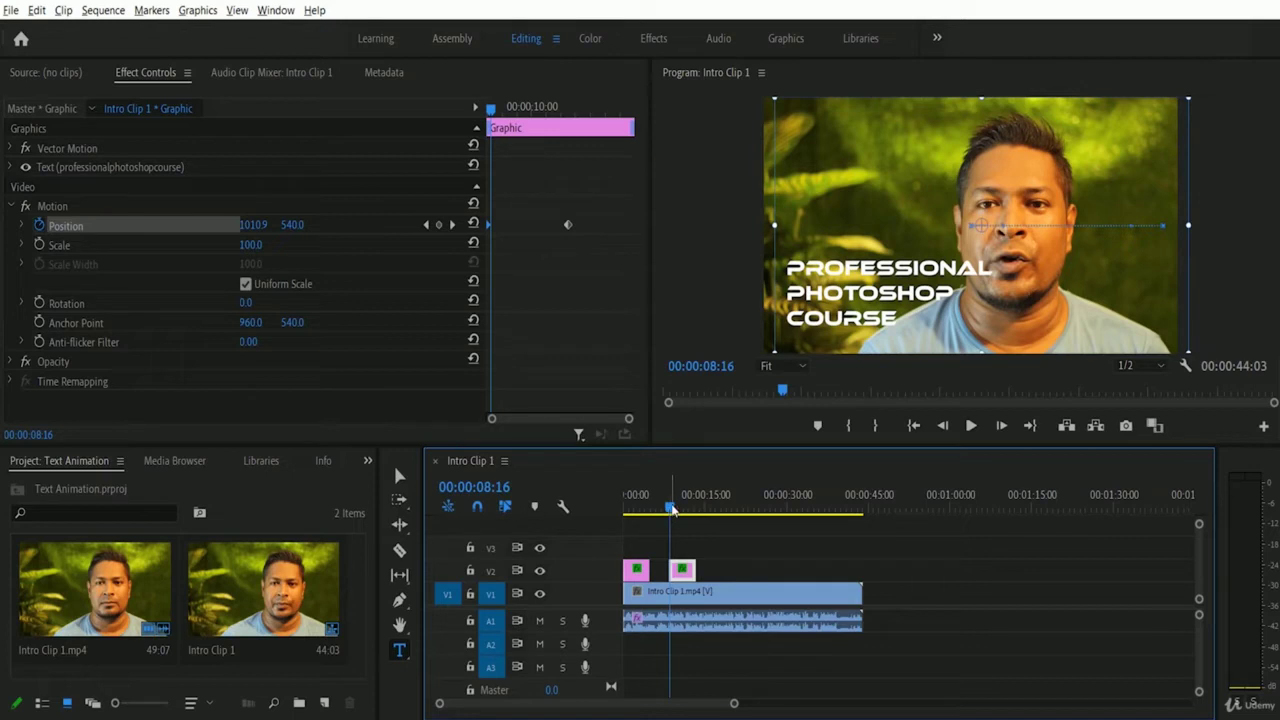
left_click_drag(673, 509, 668, 509)
left_click(970, 426)
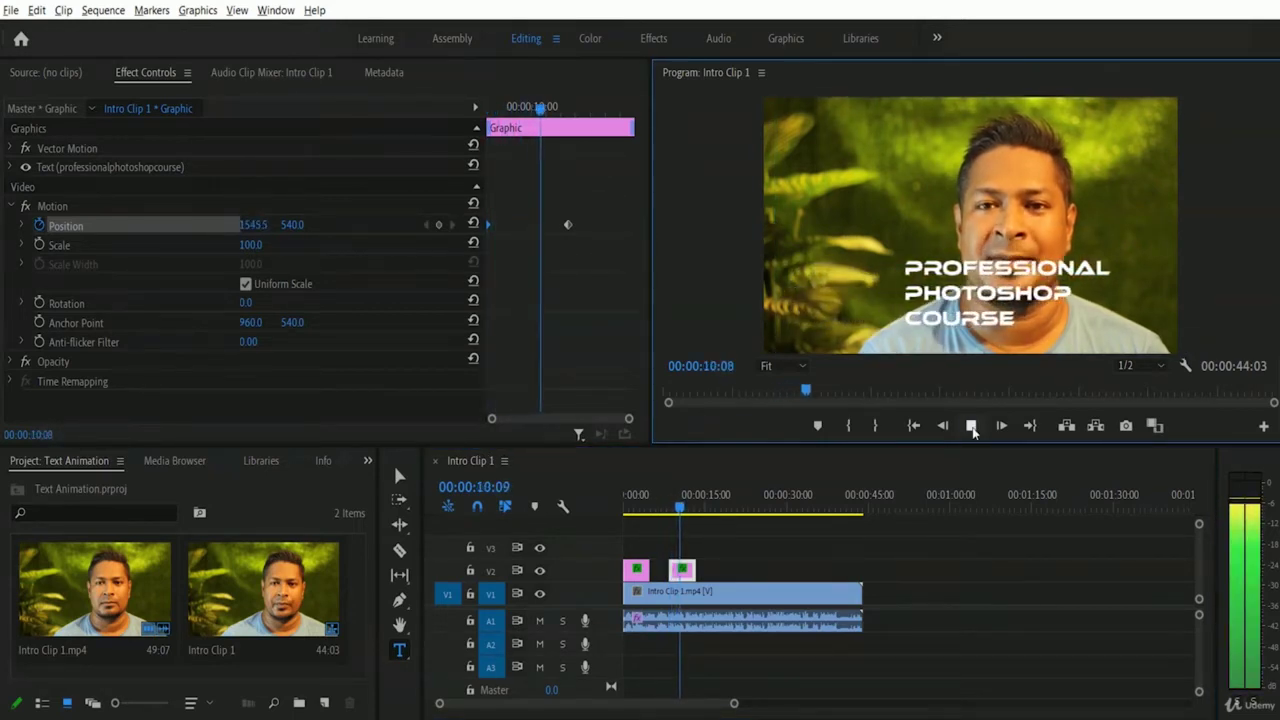
left_click(971, 426)
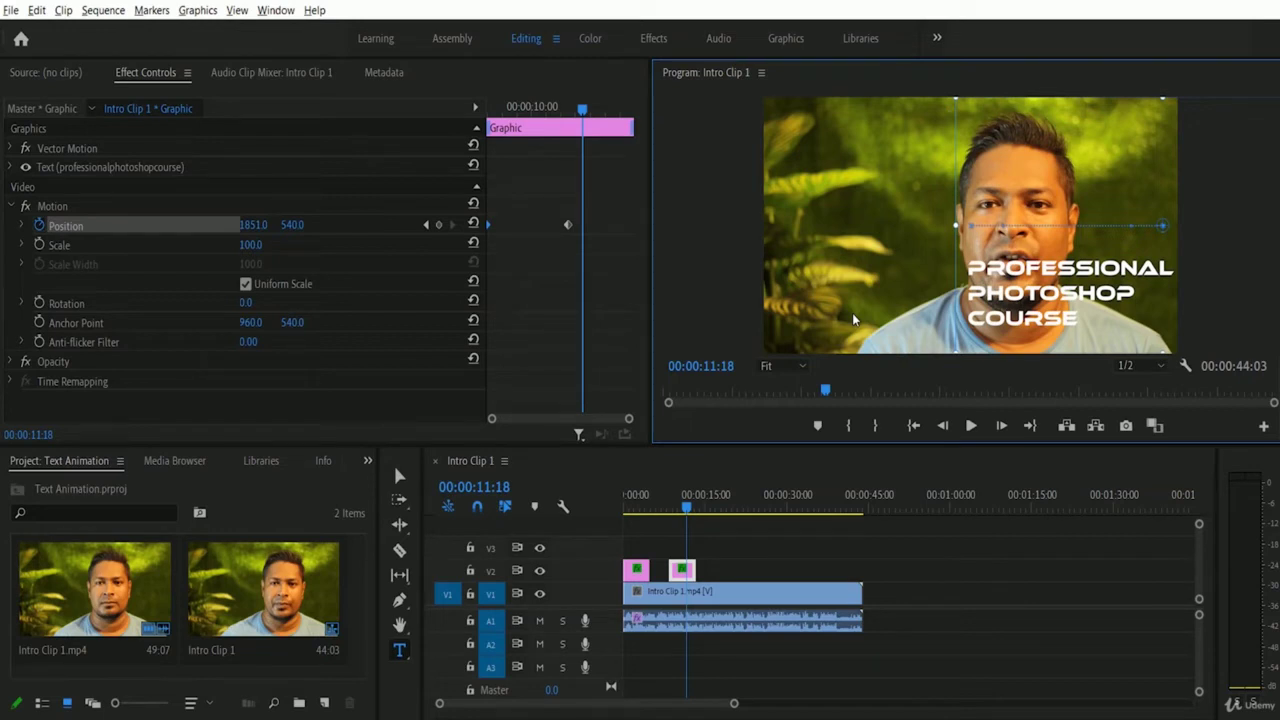
left_click(891, 564)
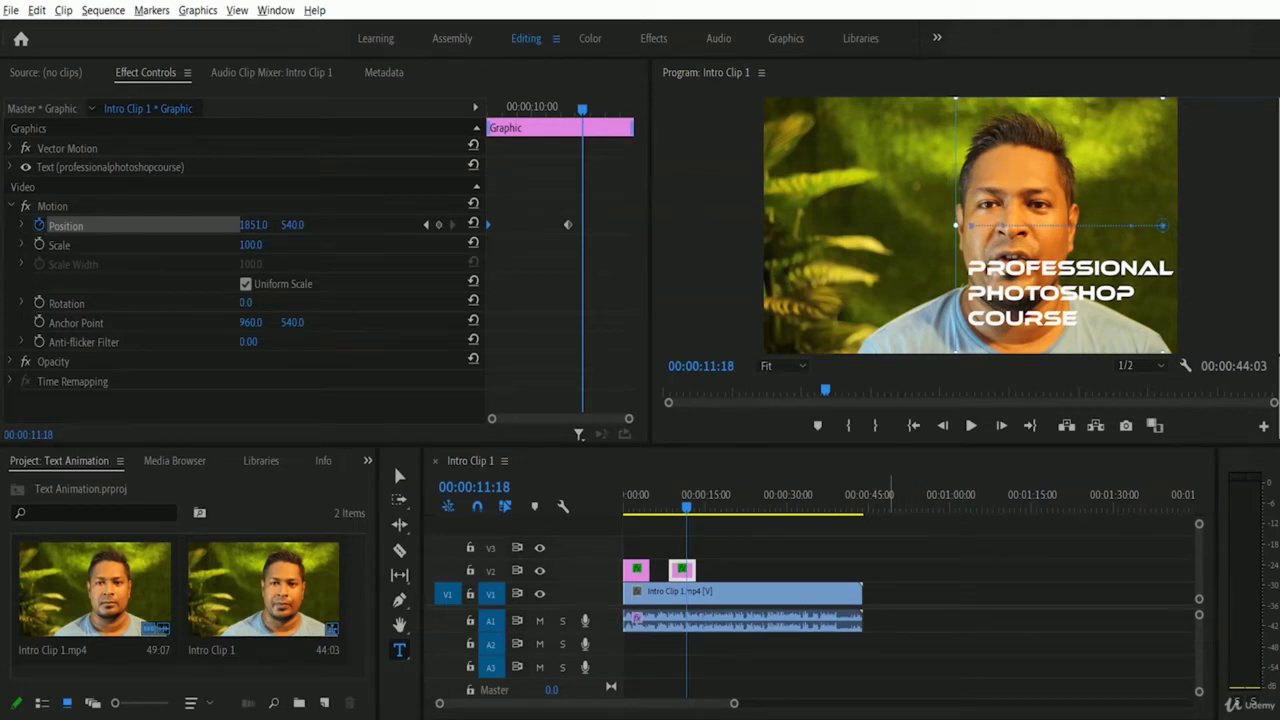
Import the vertical Unsplash park photo and the subscribe-5408999_640 image from the 01 Editing folder.
left_click(10, 10)
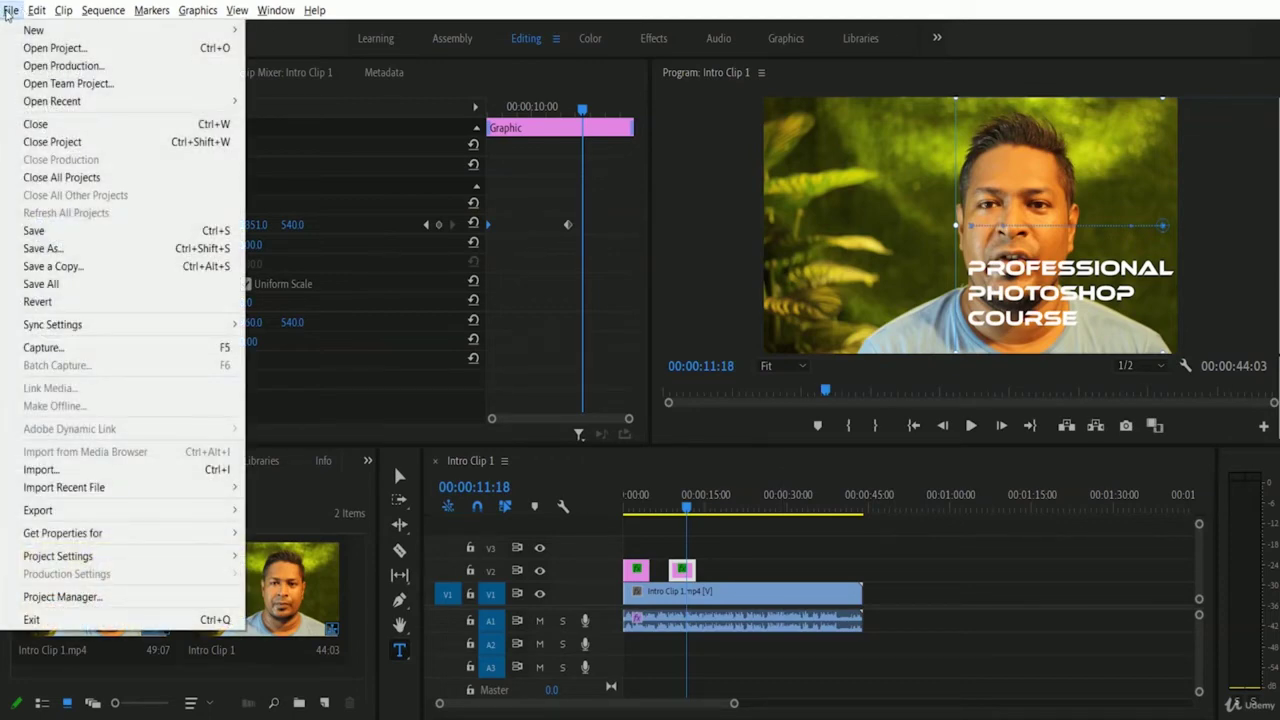
left_click(40, 469)
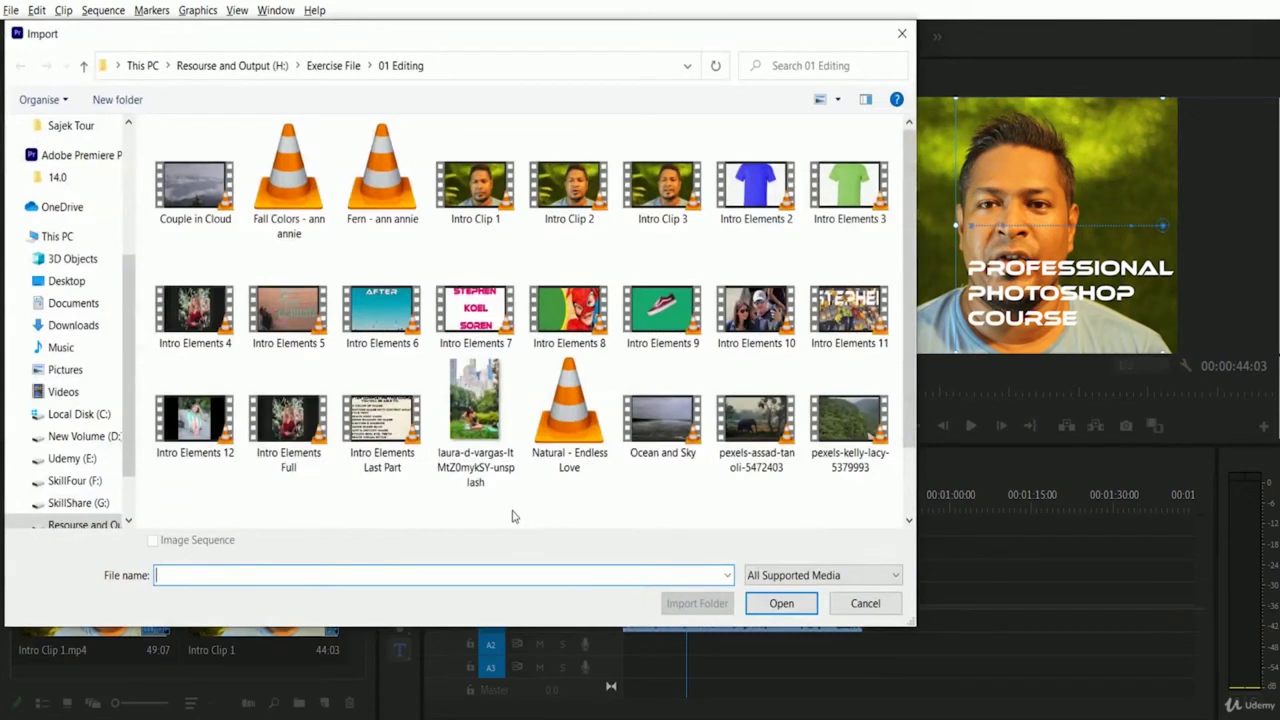
left_click(477, 463)
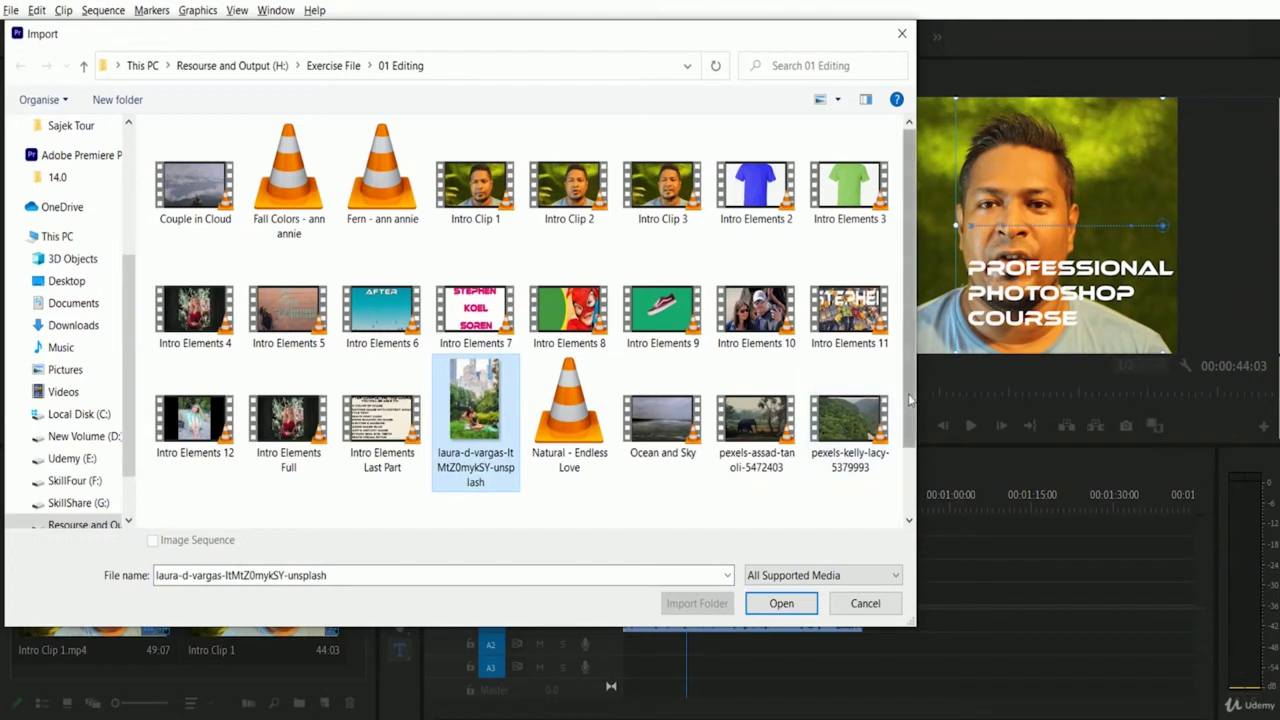
scroll(908, 395, "down", 2)
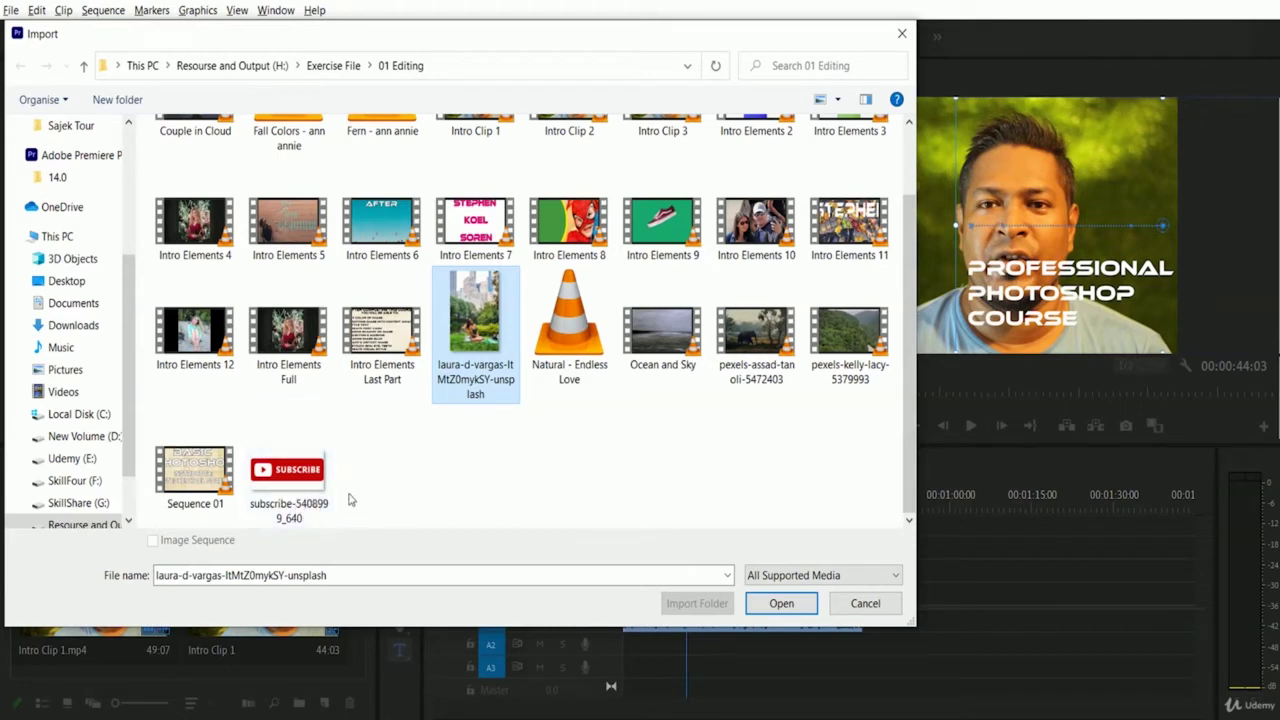
left_click(293, 495, "ctrl")
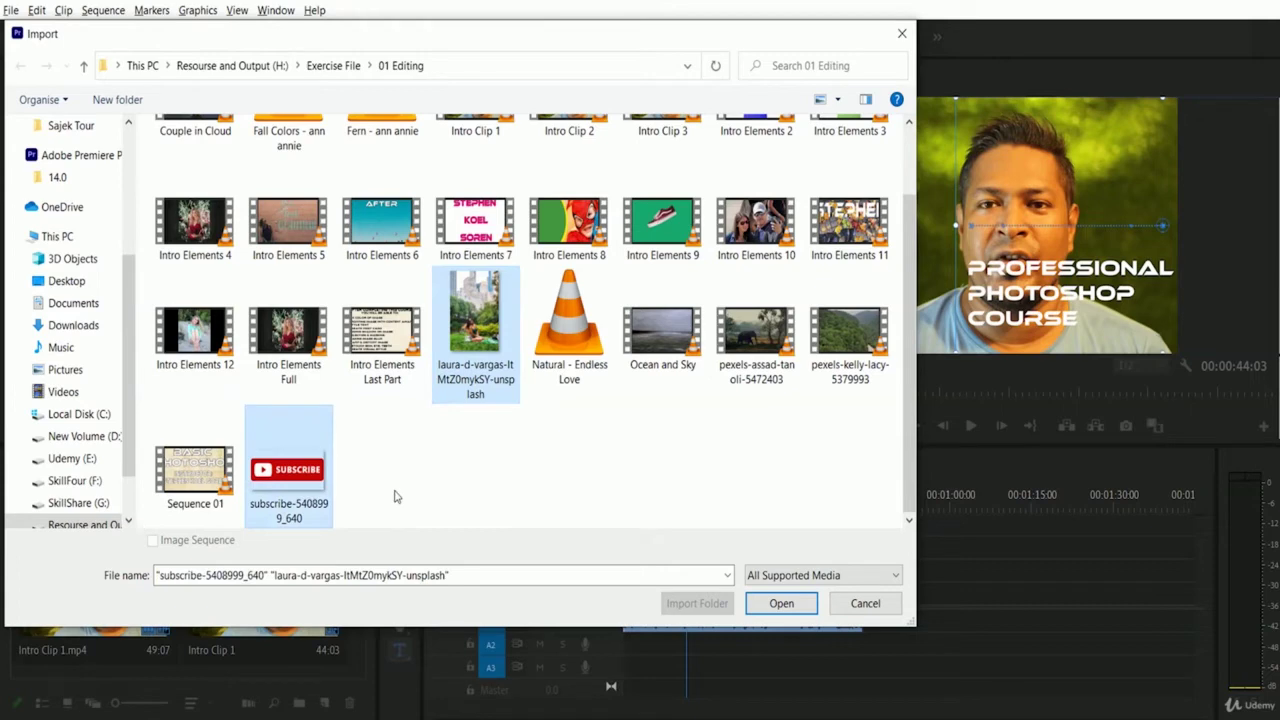
left_click(781, 603)
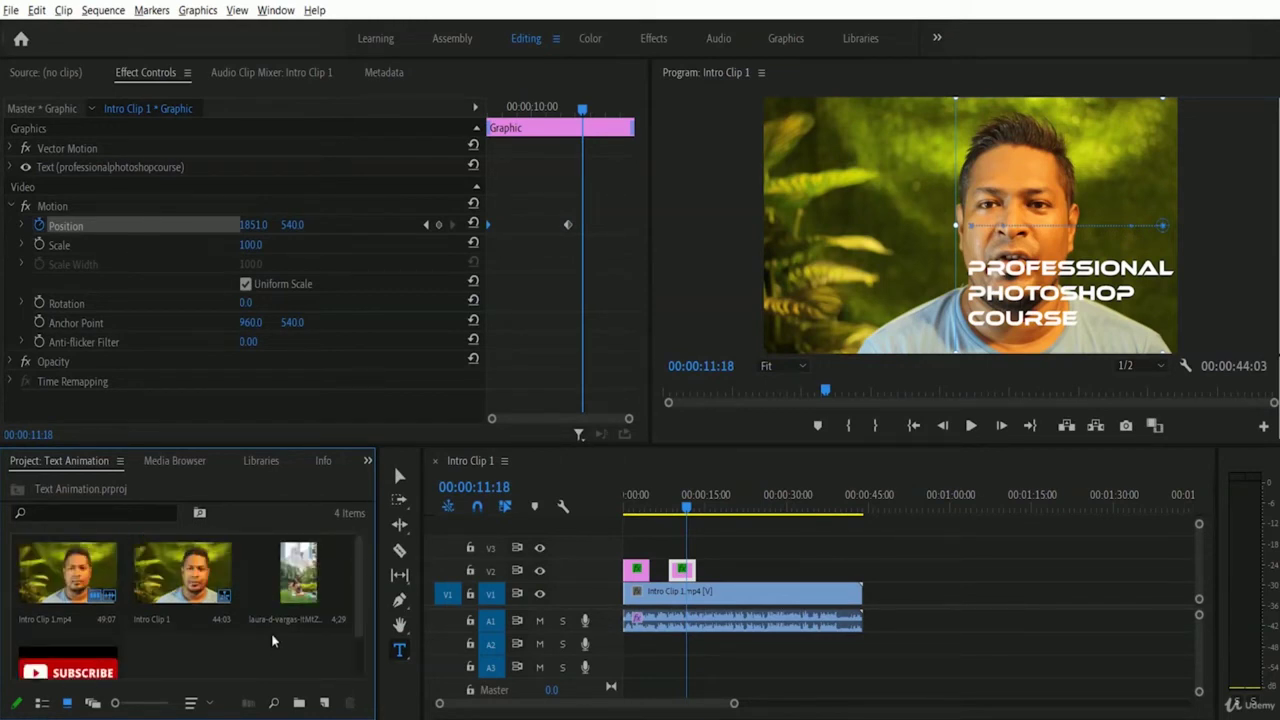
Place the subscribe image on track V2 after the course title, starting at 00:00:17:00, and park the playhead at its start.
scroll(271, 640, "down", 1)
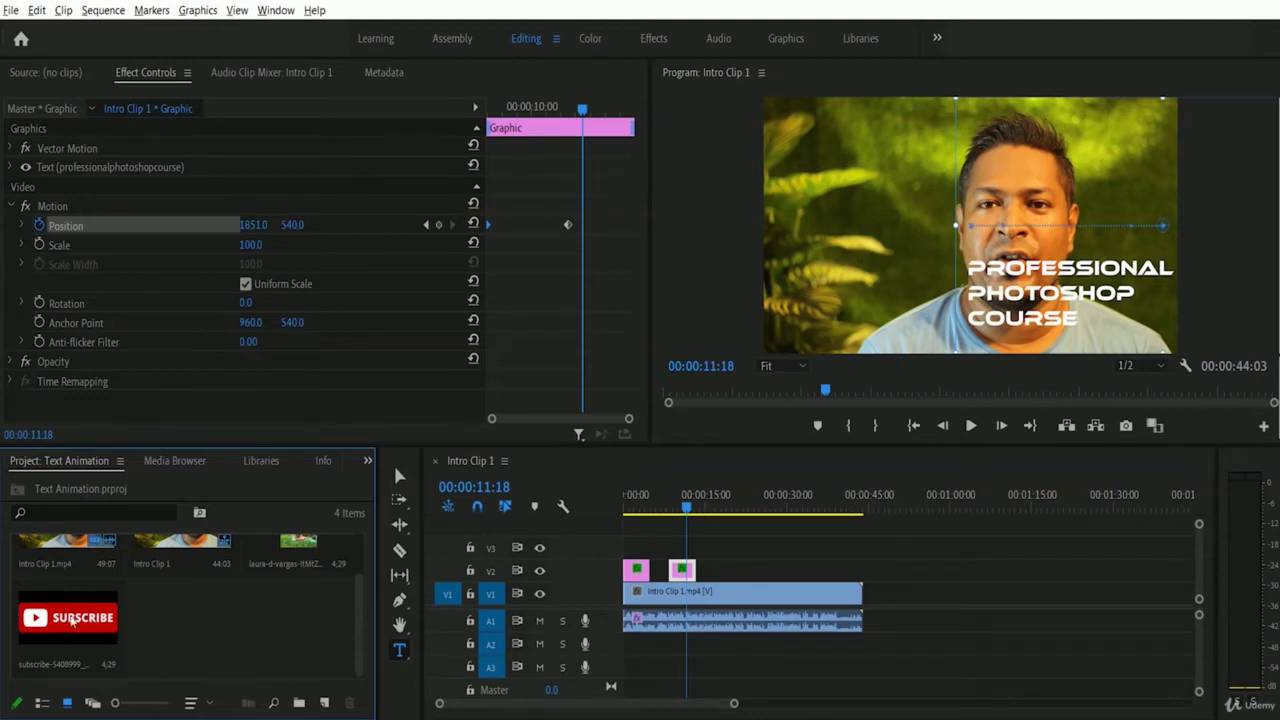
left_click_drag(74, 625, 728, 571)
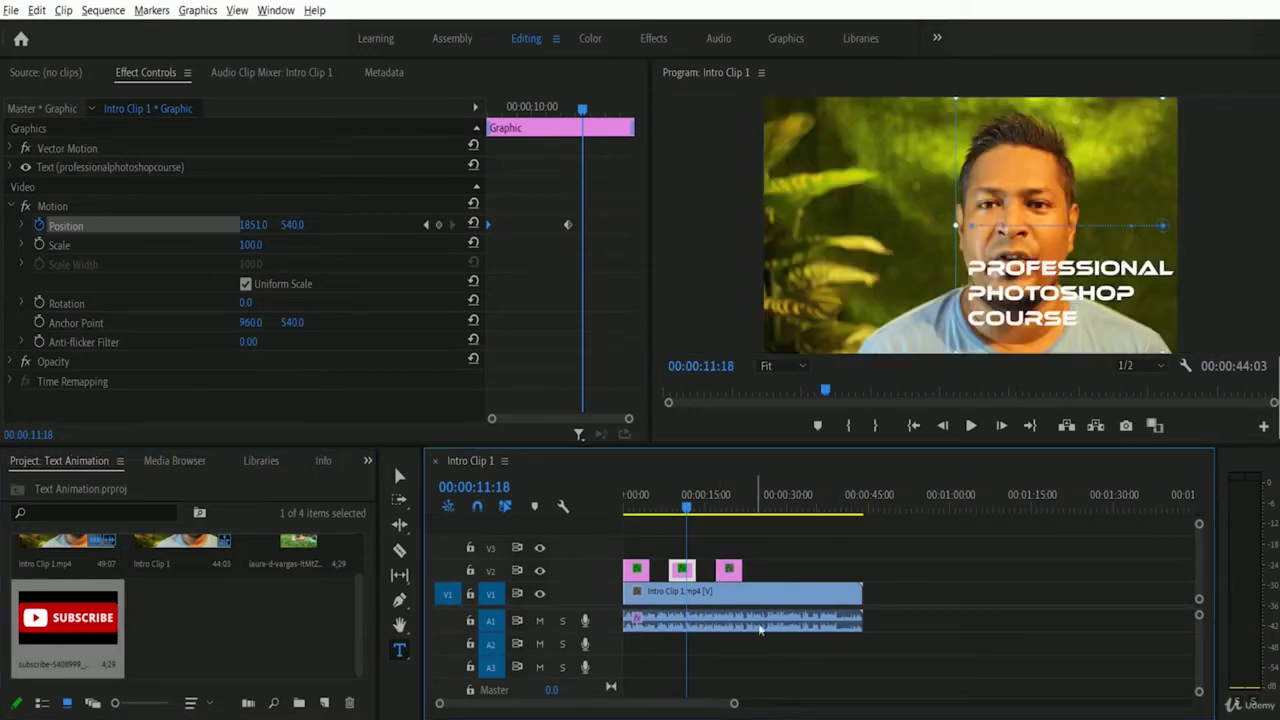
left_click(716, 509)
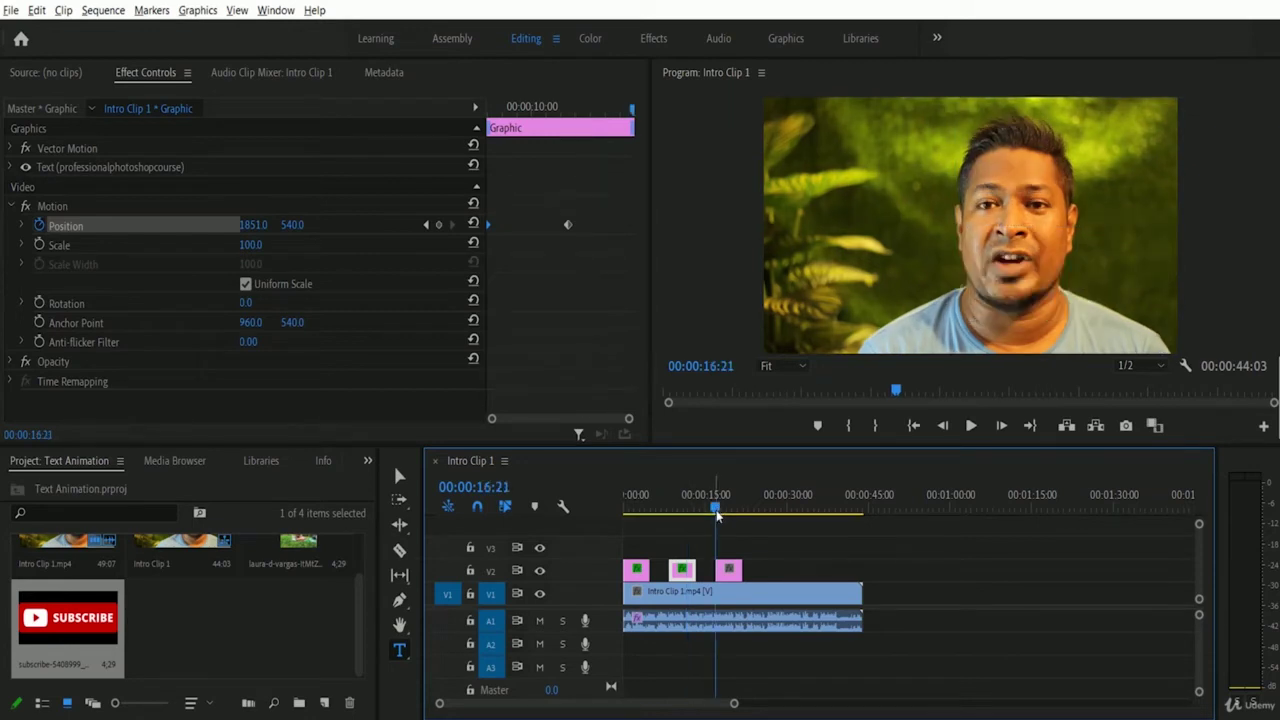
left_click(717, 509)
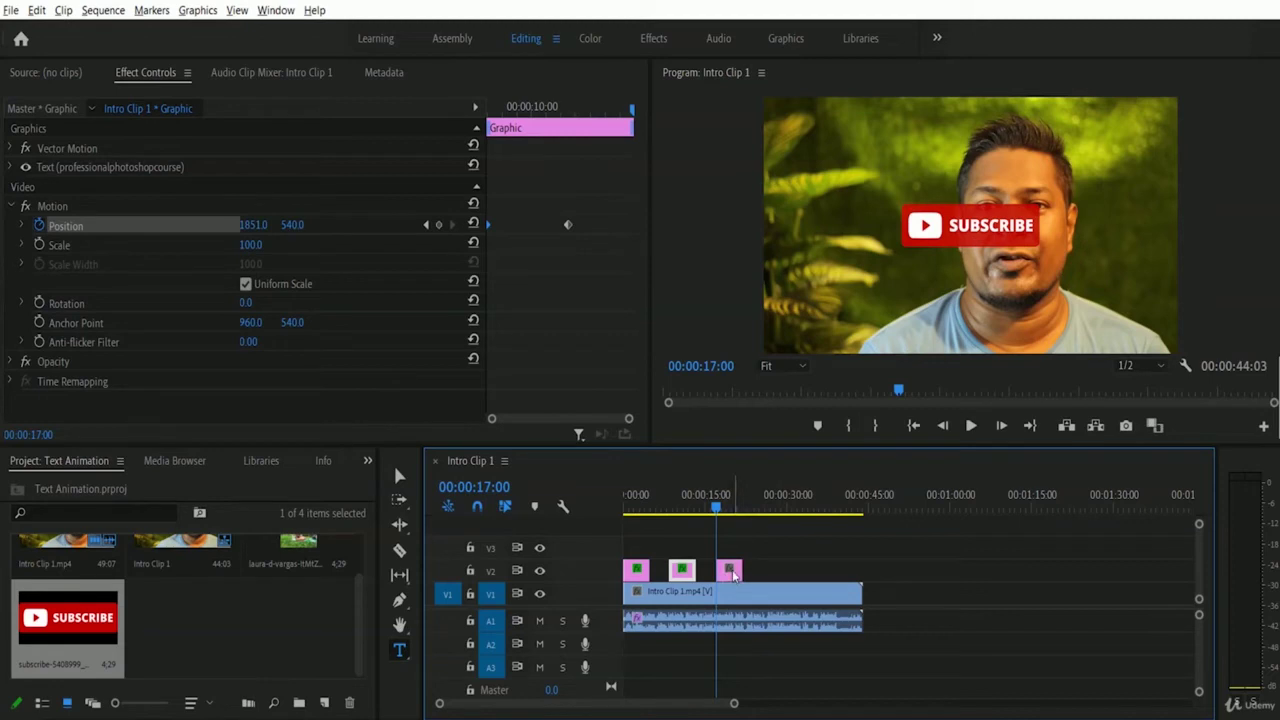
Move the subscribe image to Position 1586, 977 in the frame's lower-right corner and set its Scale to 90.
left_click(733, 570)
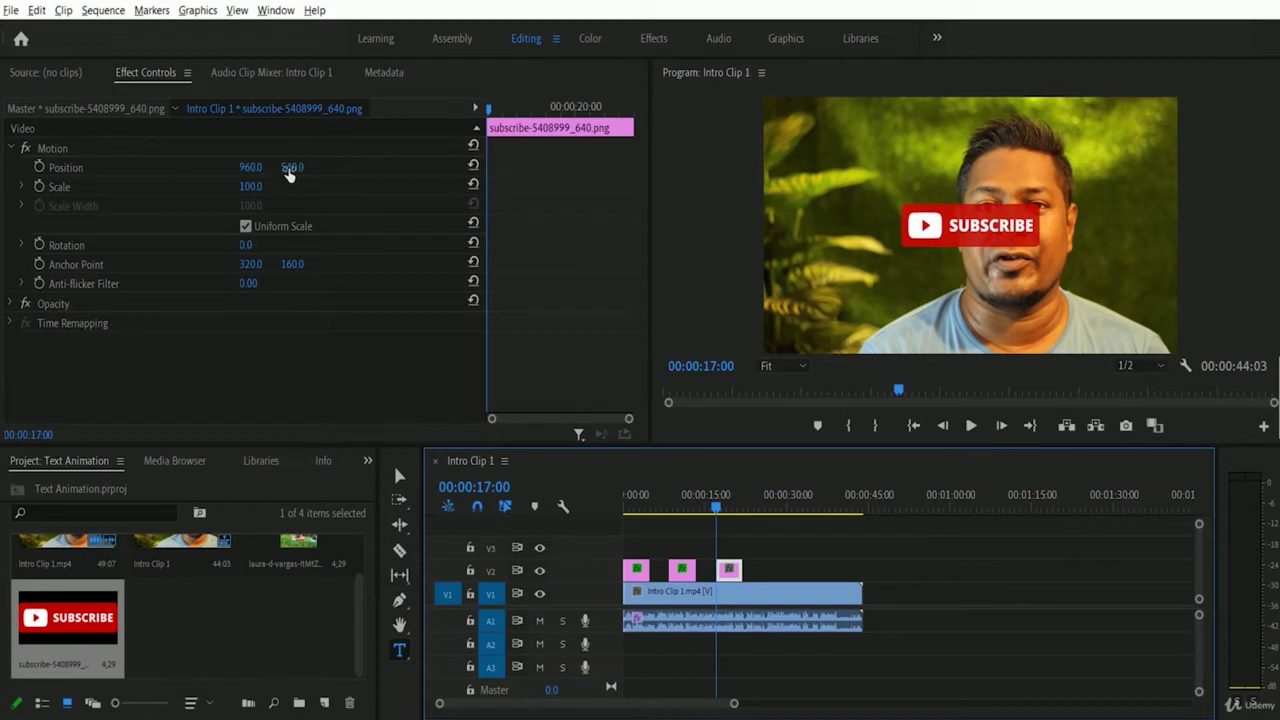
left_click_drag(288, 172, 787, 292)
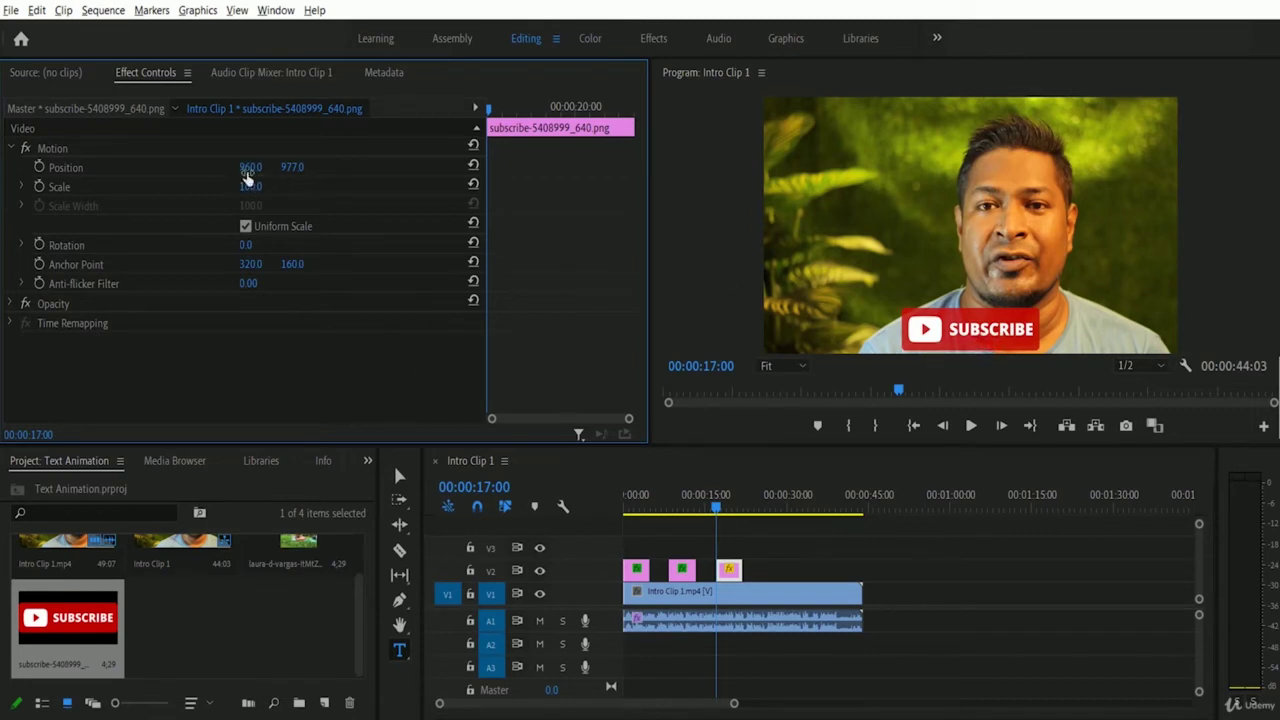
left_click_drag(249, 173, 804, 212)
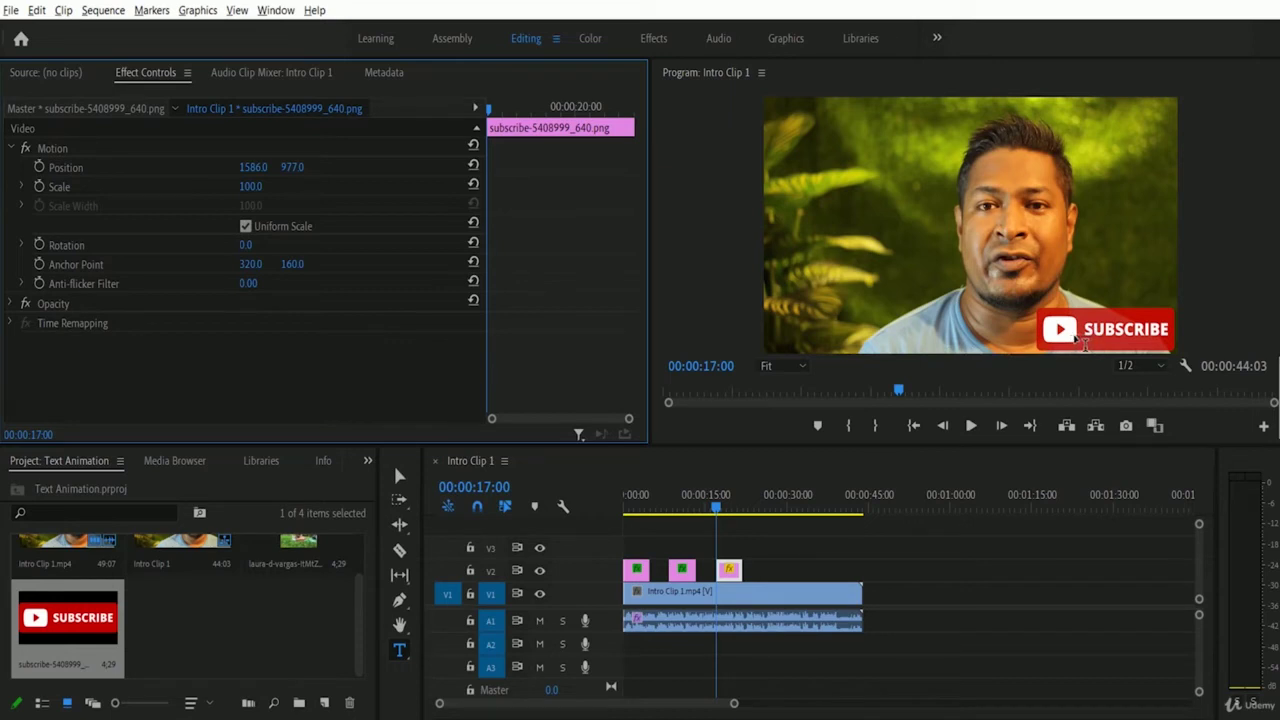
left_click(251, 188)
type("90")
key("Return")
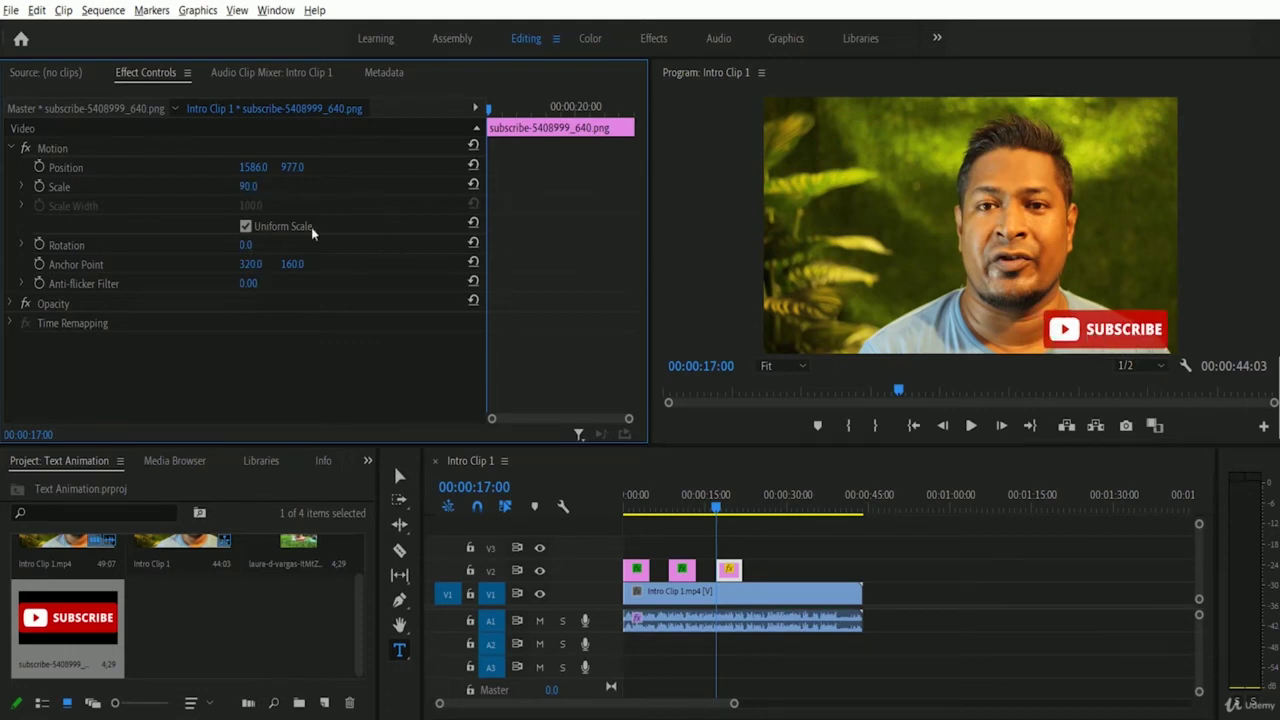
Try a Scale of 150 on the subscribe image, and return its Scale to 90.
left_click(250, 186)
type("150")
key("Return")
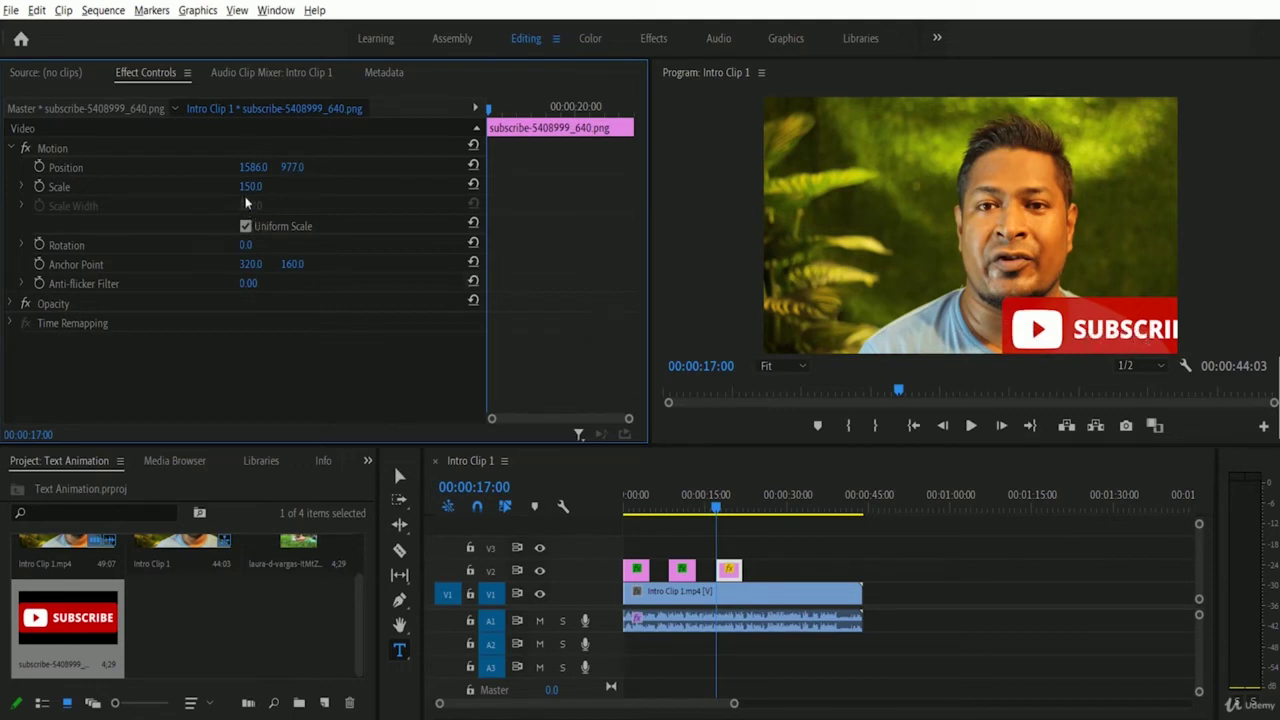
type("90")
key("Return")
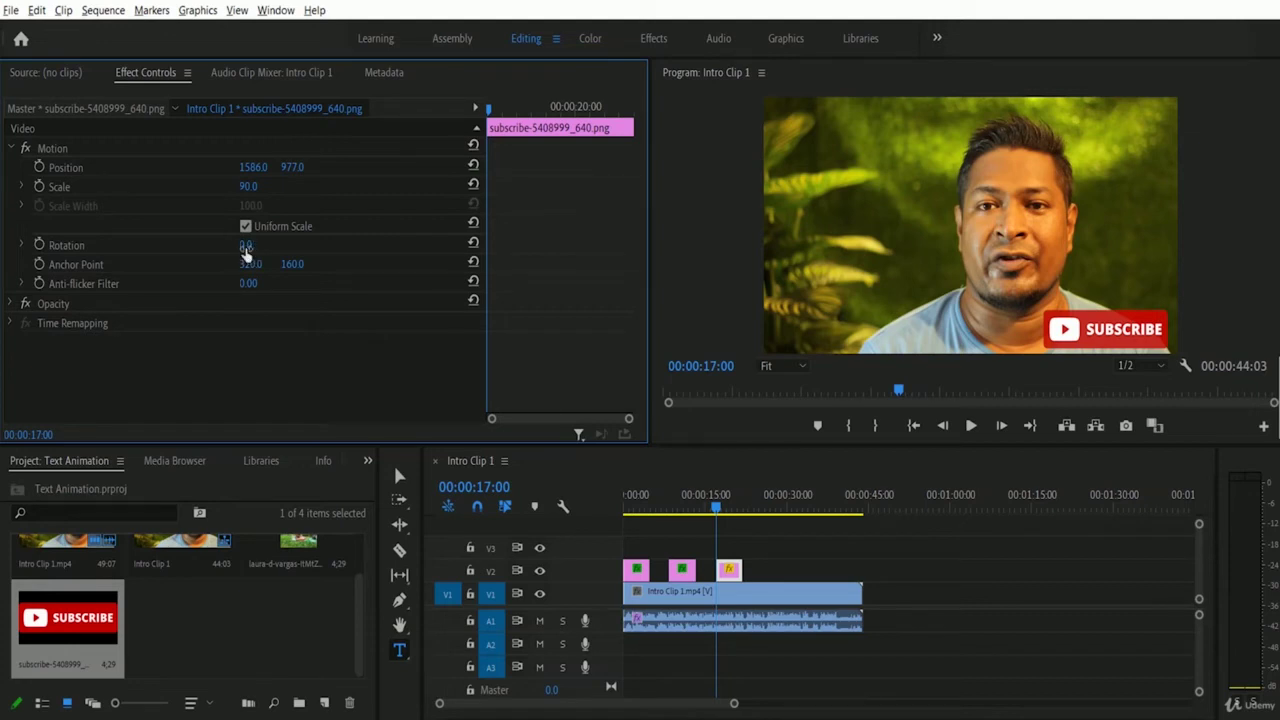
Keyframe the subscribe image's Rotation at -20° at its start, 00:00:17:00, and at 20° at 00:00:18:10.
left_click_drag(246, 255, 220, 258)
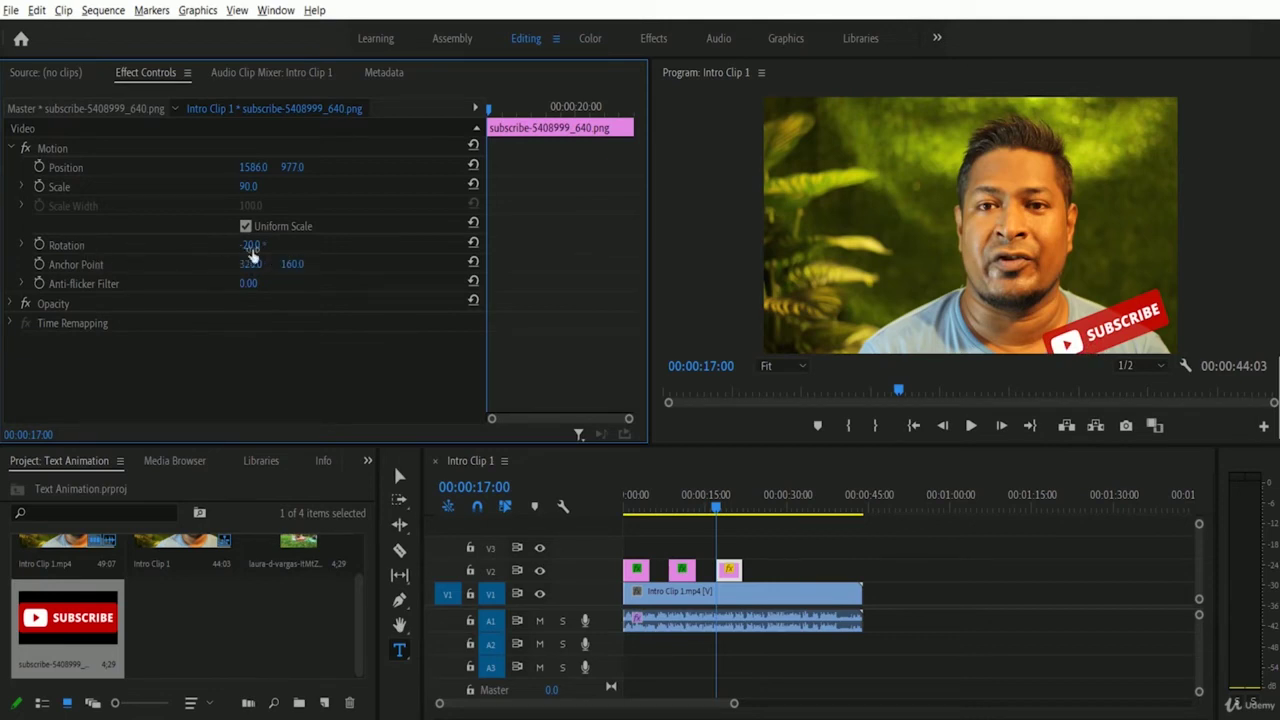
left_click(39, 245)
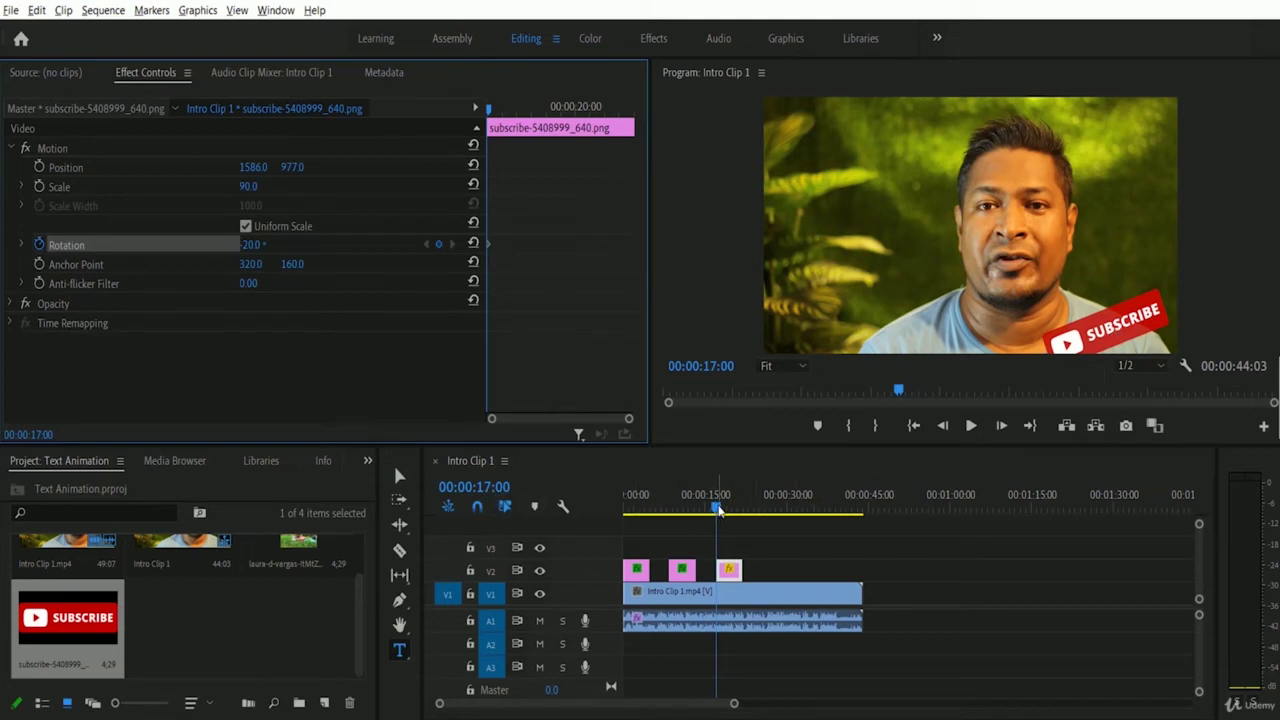
left_click_drag(716, 508, 726, 519)
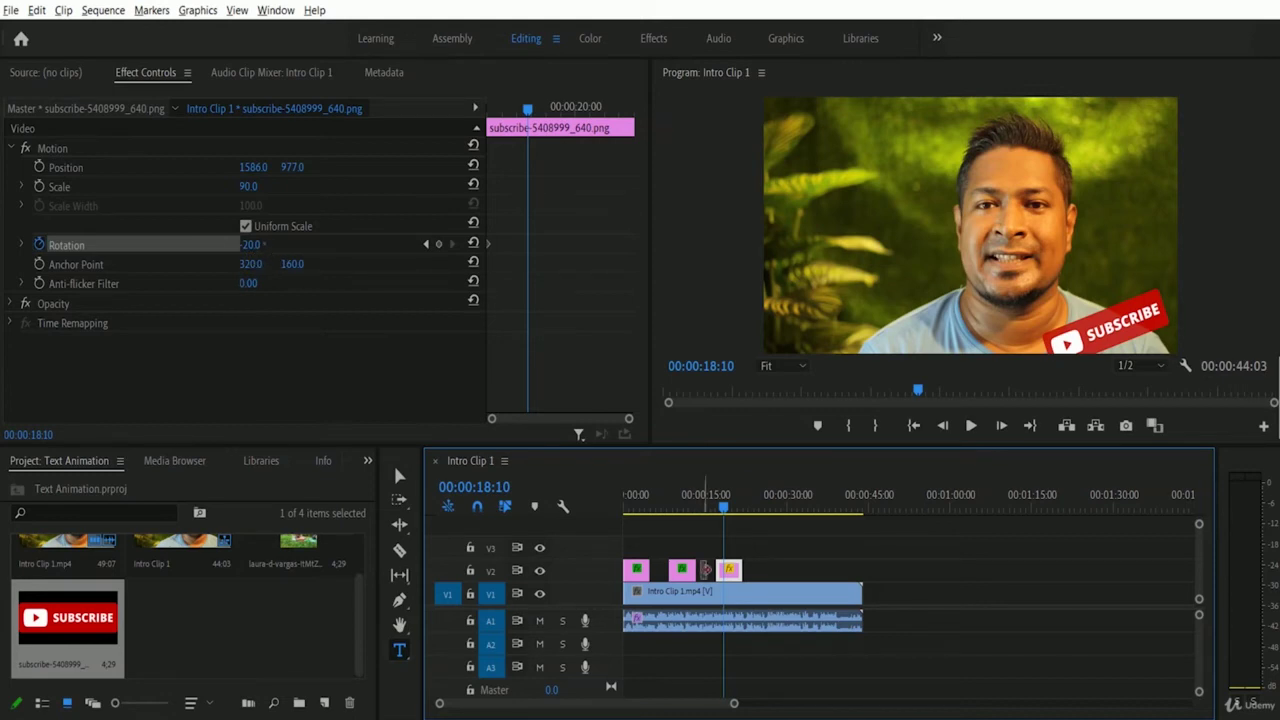
left_click_drag(253, 255, 257, 253)
left_click(257, 252)
key("Return")
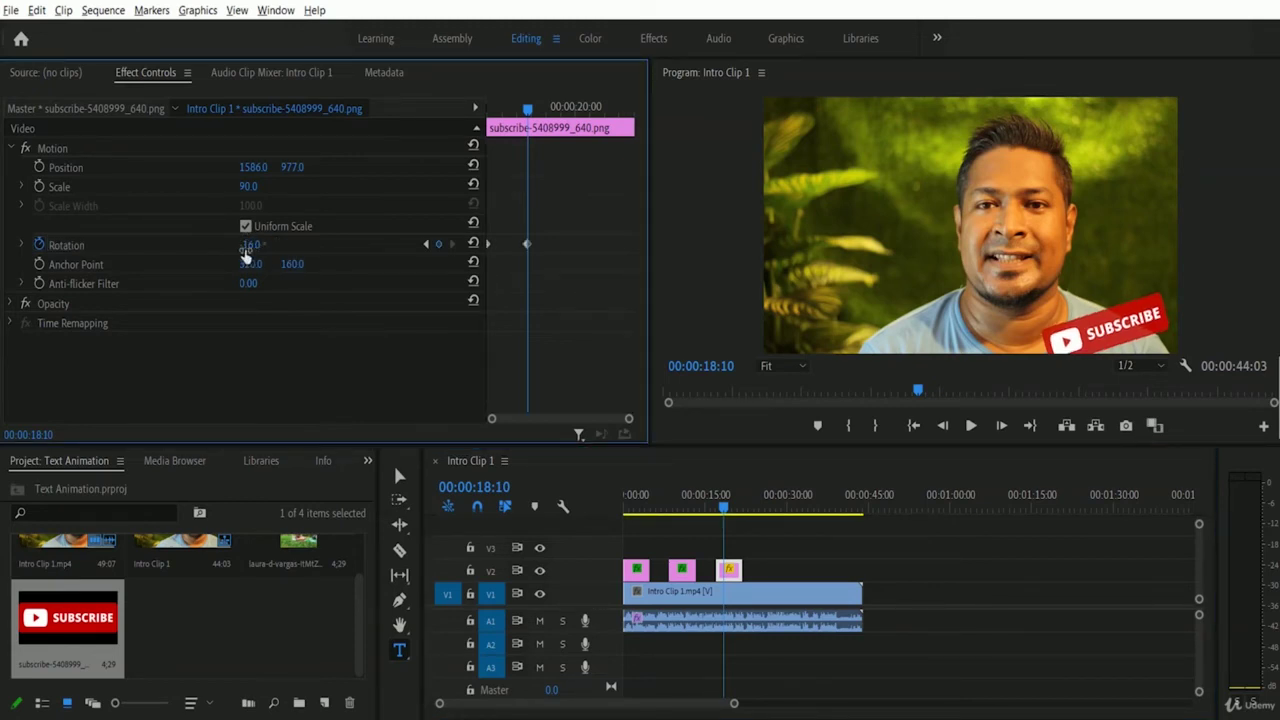
left_click_drag(253, 255, 293, 261)
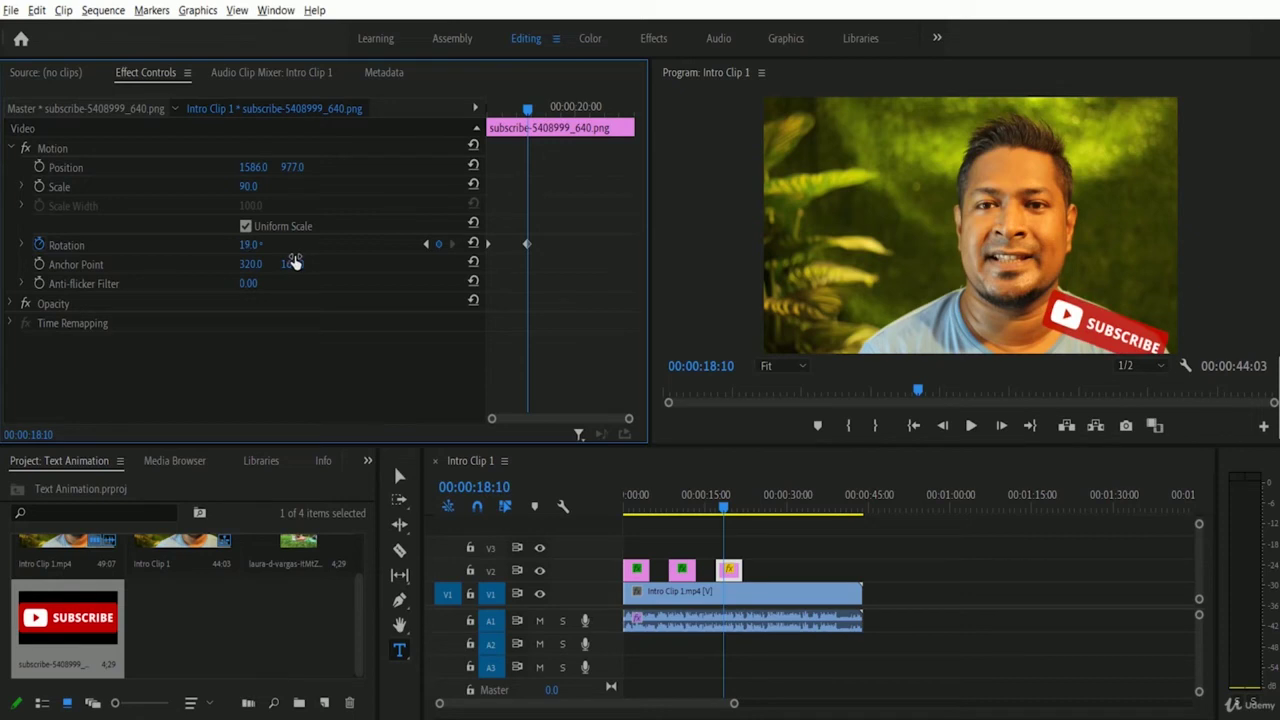
left_click_drag(294, 262, 295, 263)
Play from just before the subscribe image to review its first tilt, stopping just past the second Rotation keyframe.
left_click_drag(724, 509, 713, 509)
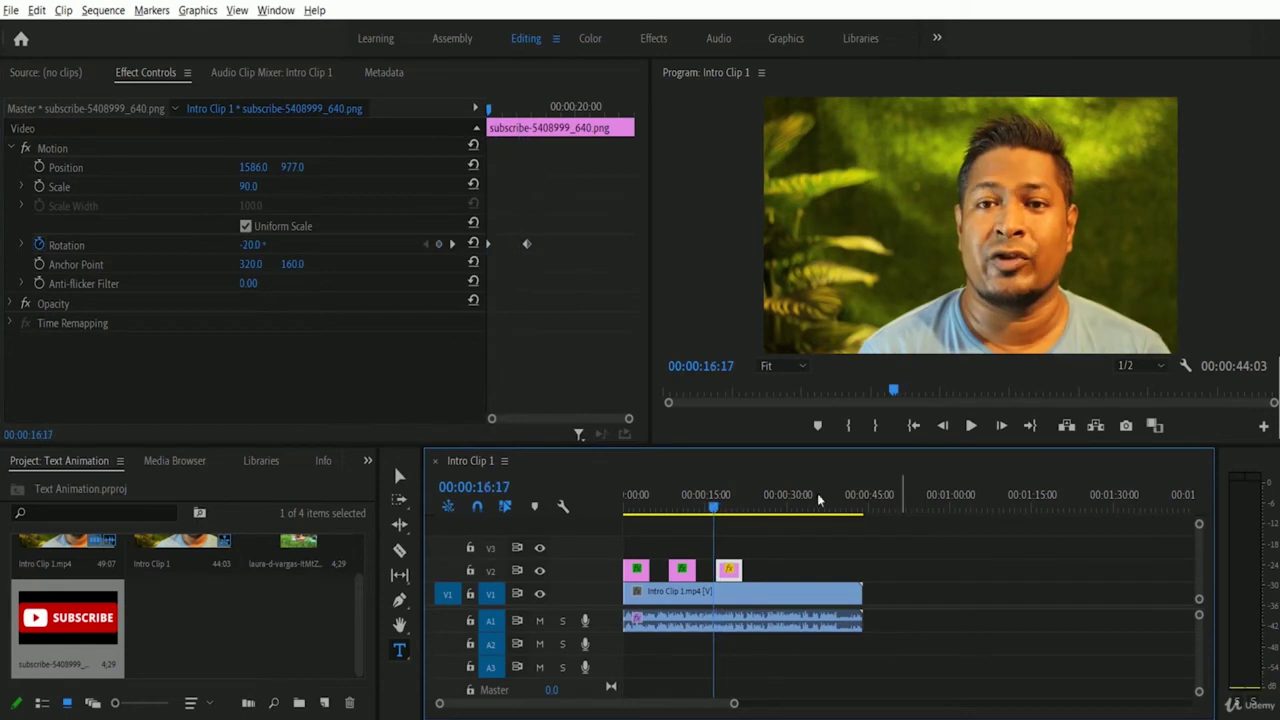
left_click(971, 426)
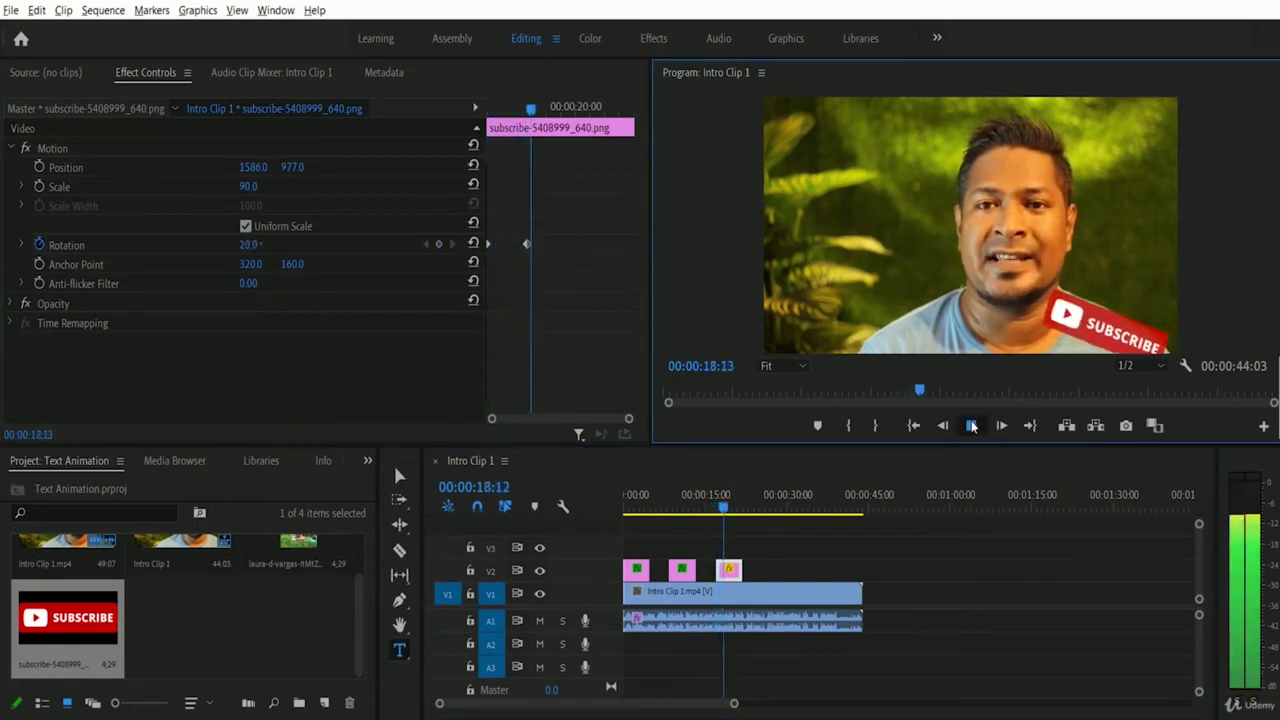
left_click(971, 426)
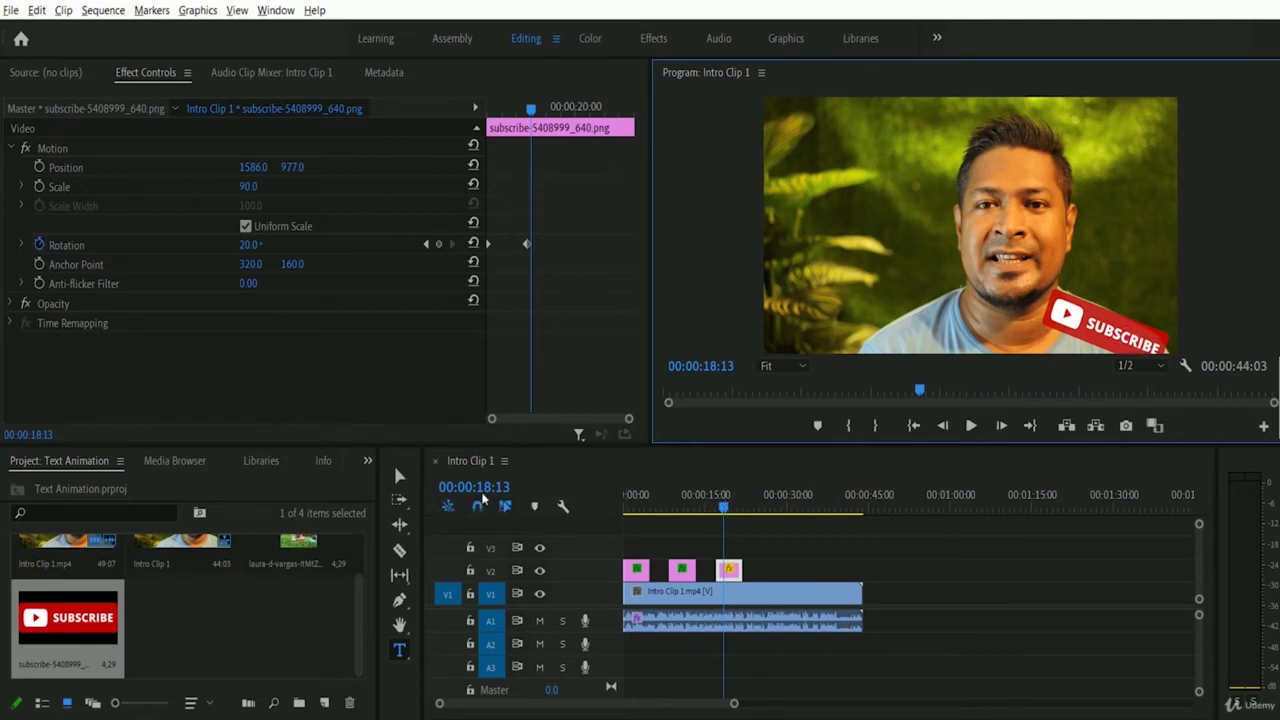
Add Rotation keyframes to the subscribe image: -20° at 00:00:19:12 and 20° at 00:00:20:14.
left_click(724, 509)
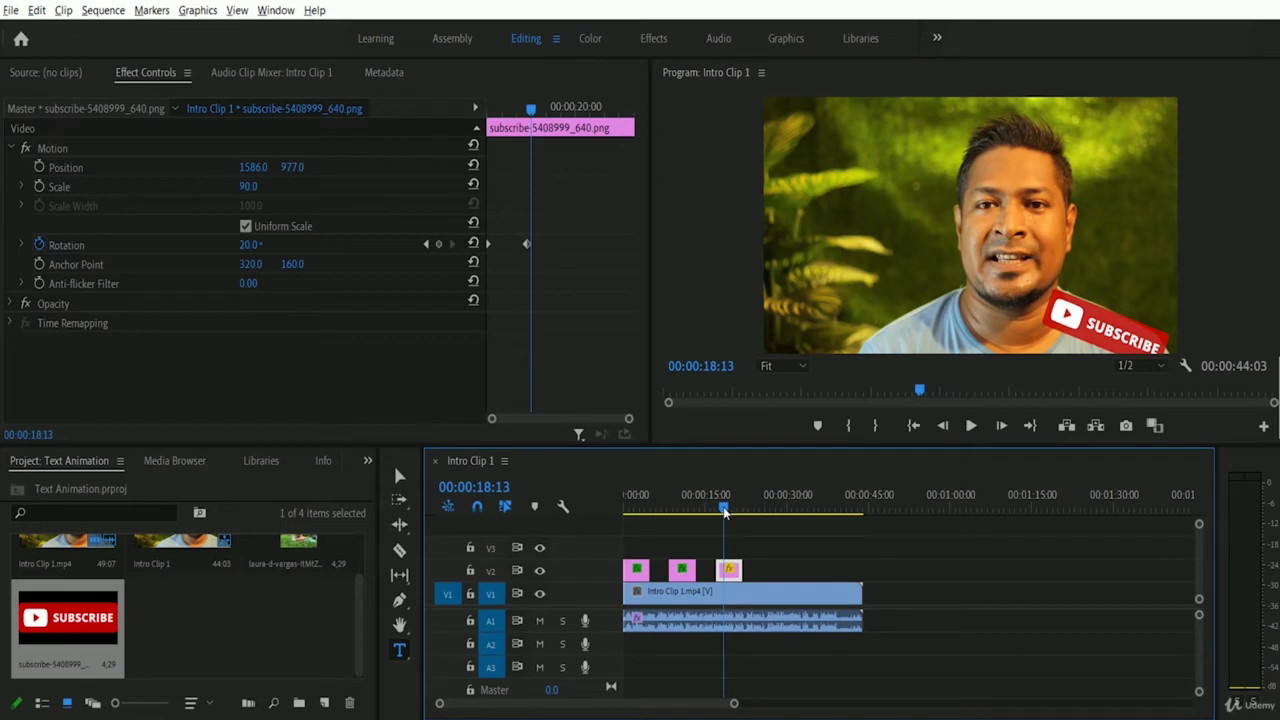
left_click_drag(724, 509, 729, 510)
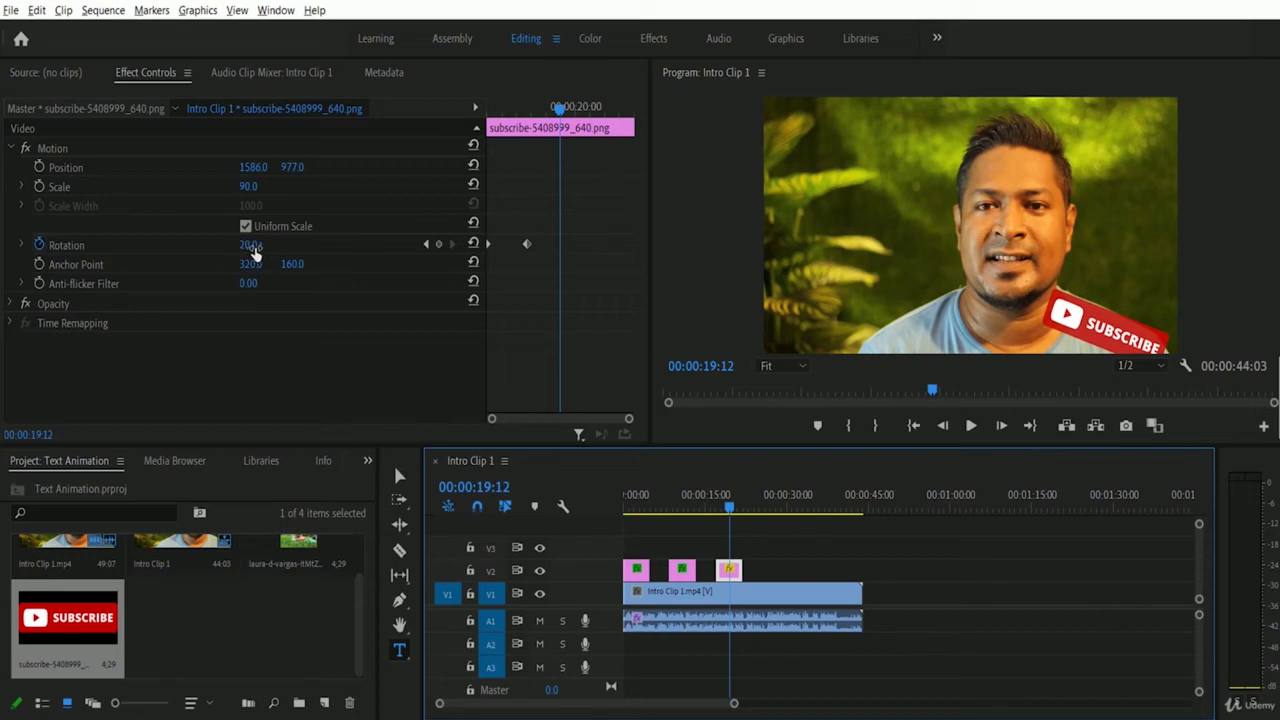
left_click_drag(250, 251, 217, 257)
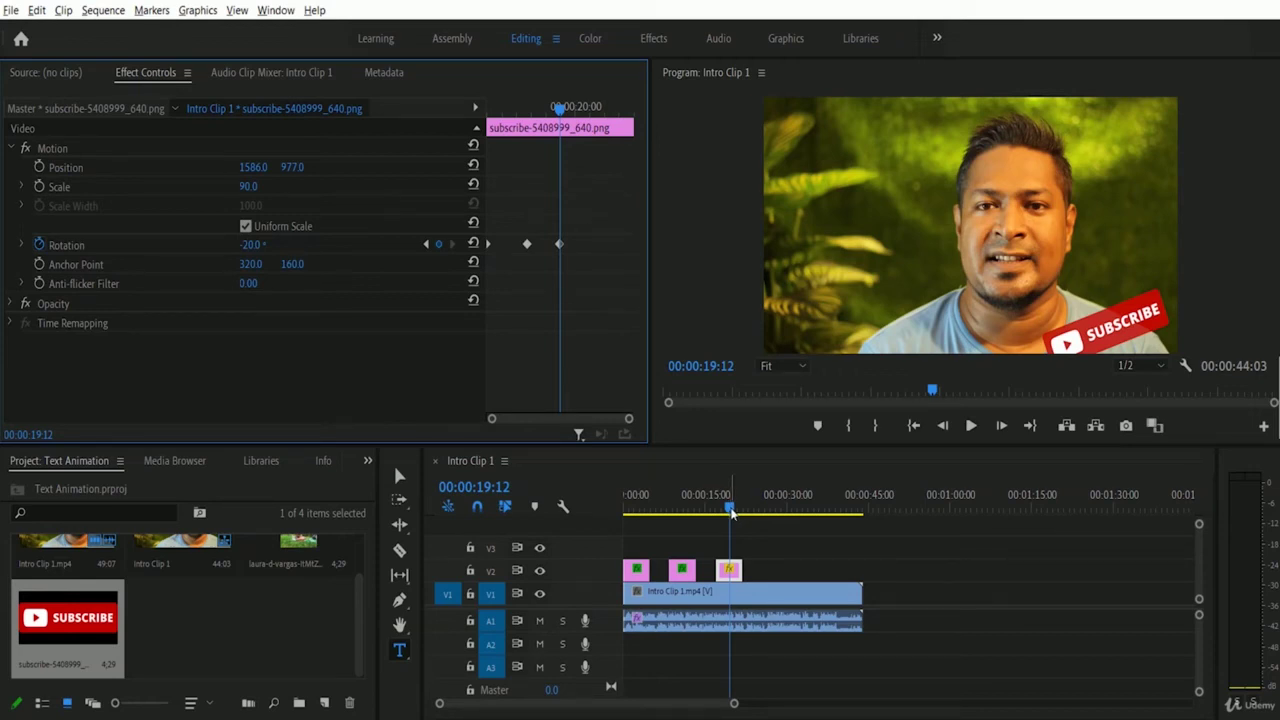
left_click_drag(730, 510, 736, 510)
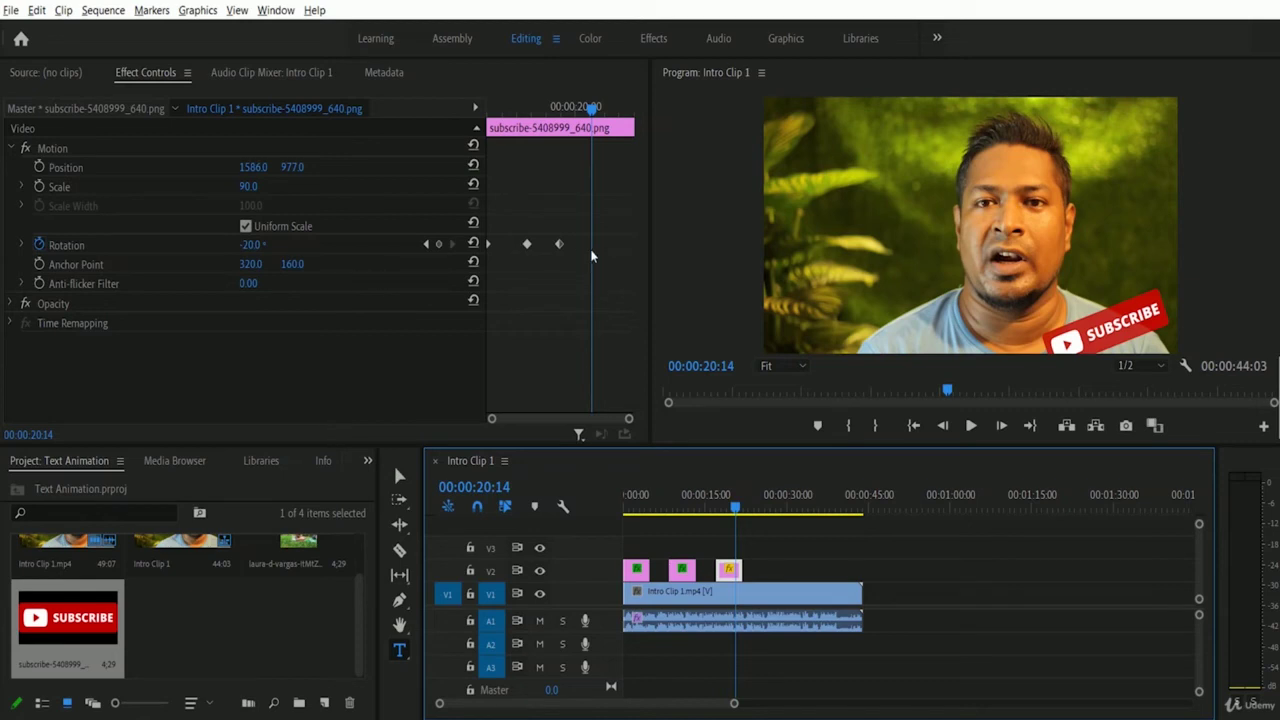
left_click(251, 245)
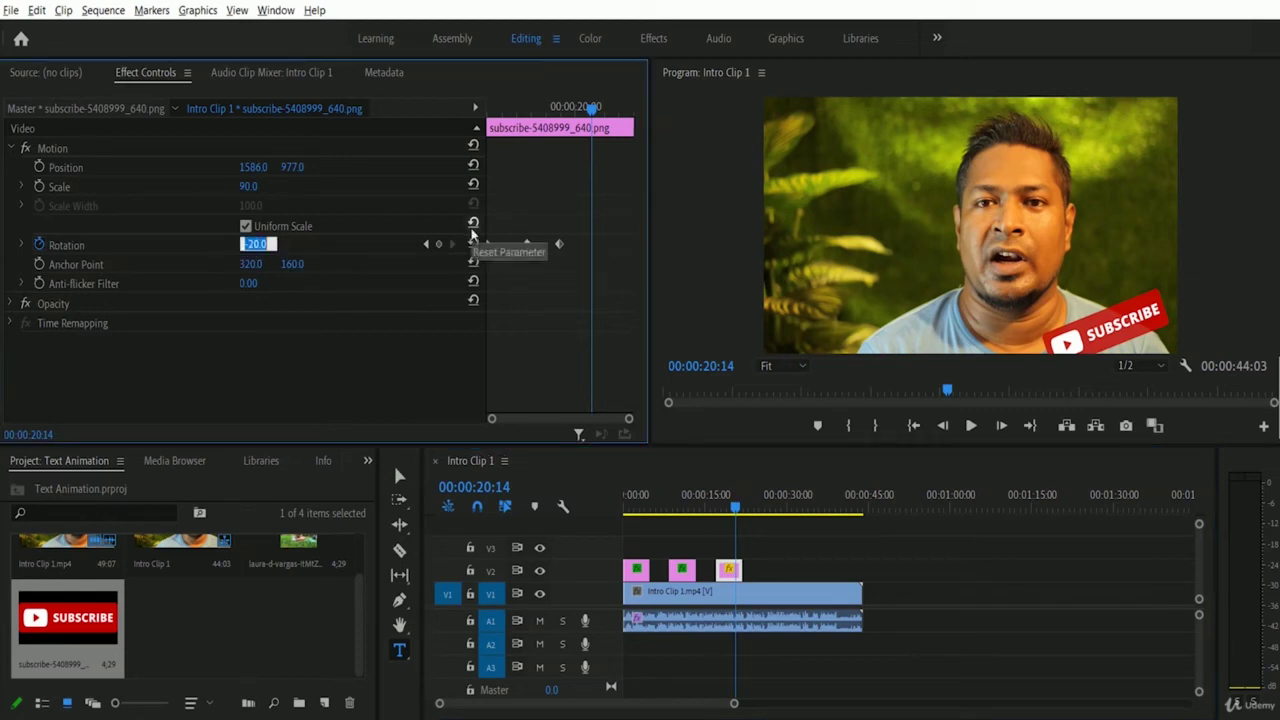
type("20")
key("Return")
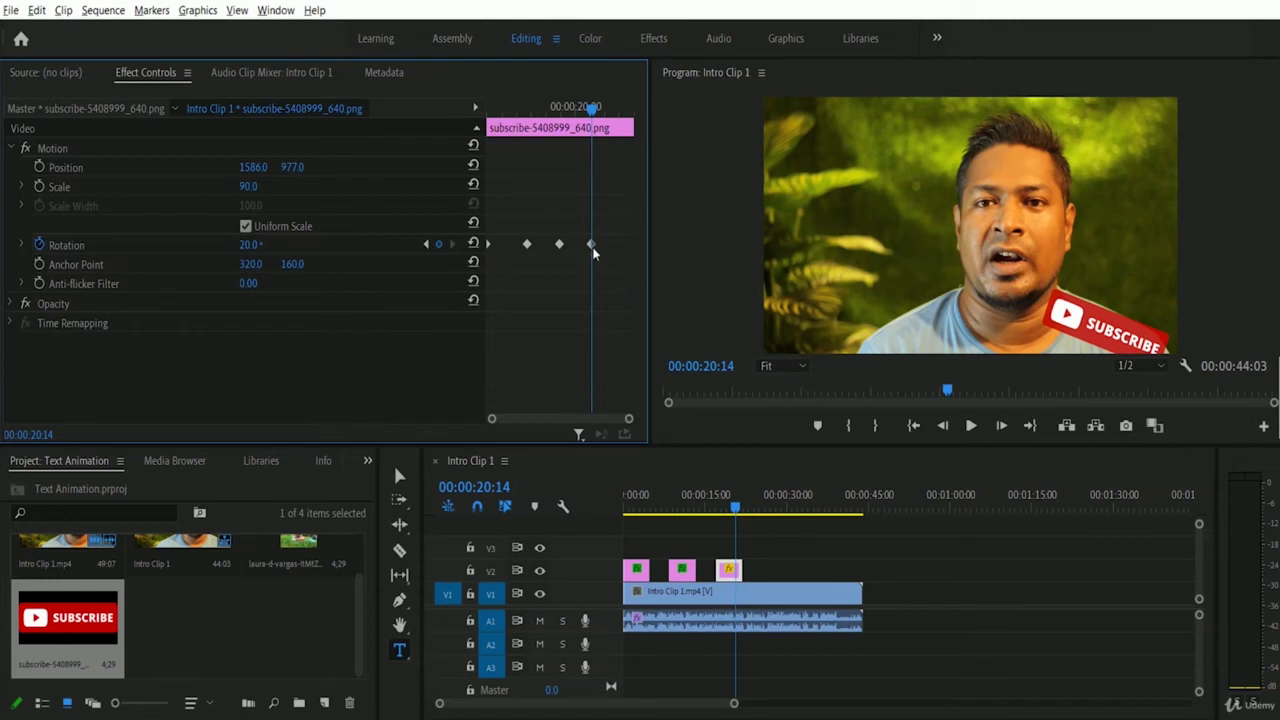
Straighten the subscribe image near its end with a Rotation keyframe of 0° at 00:00:21:16.
left_click(736, 509)
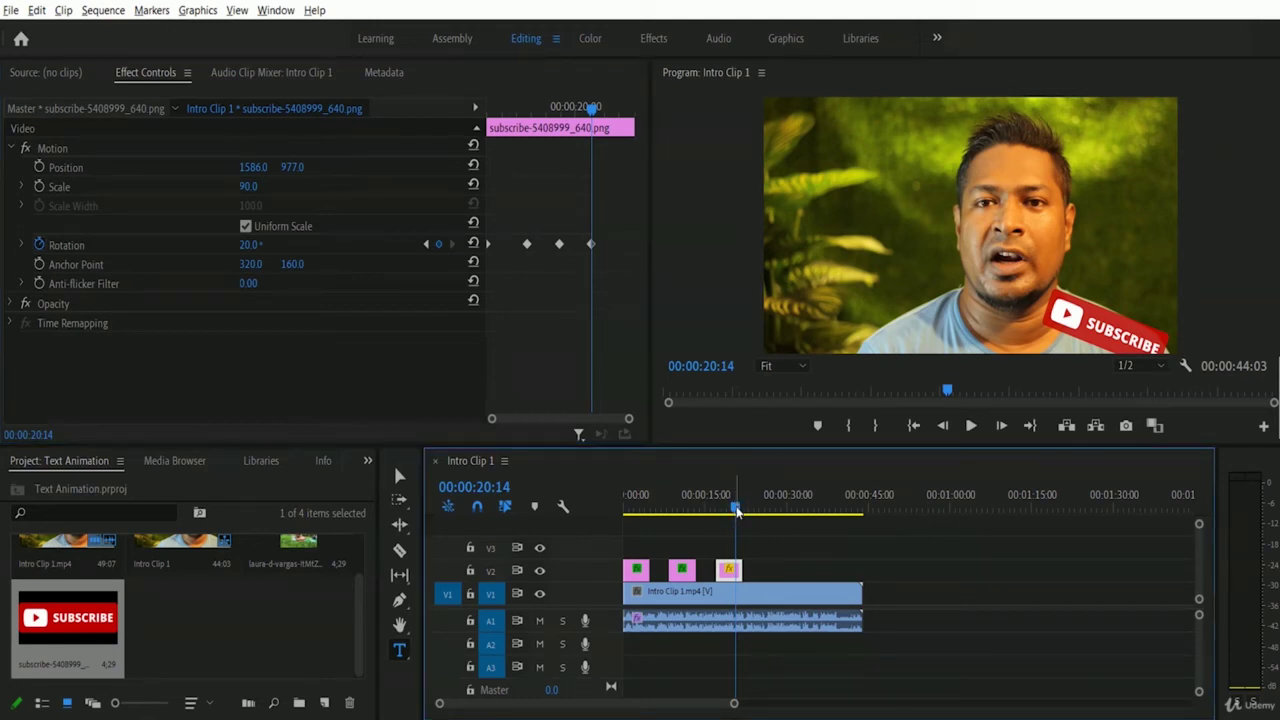
left_click_drag(736, 509, 744, 510)
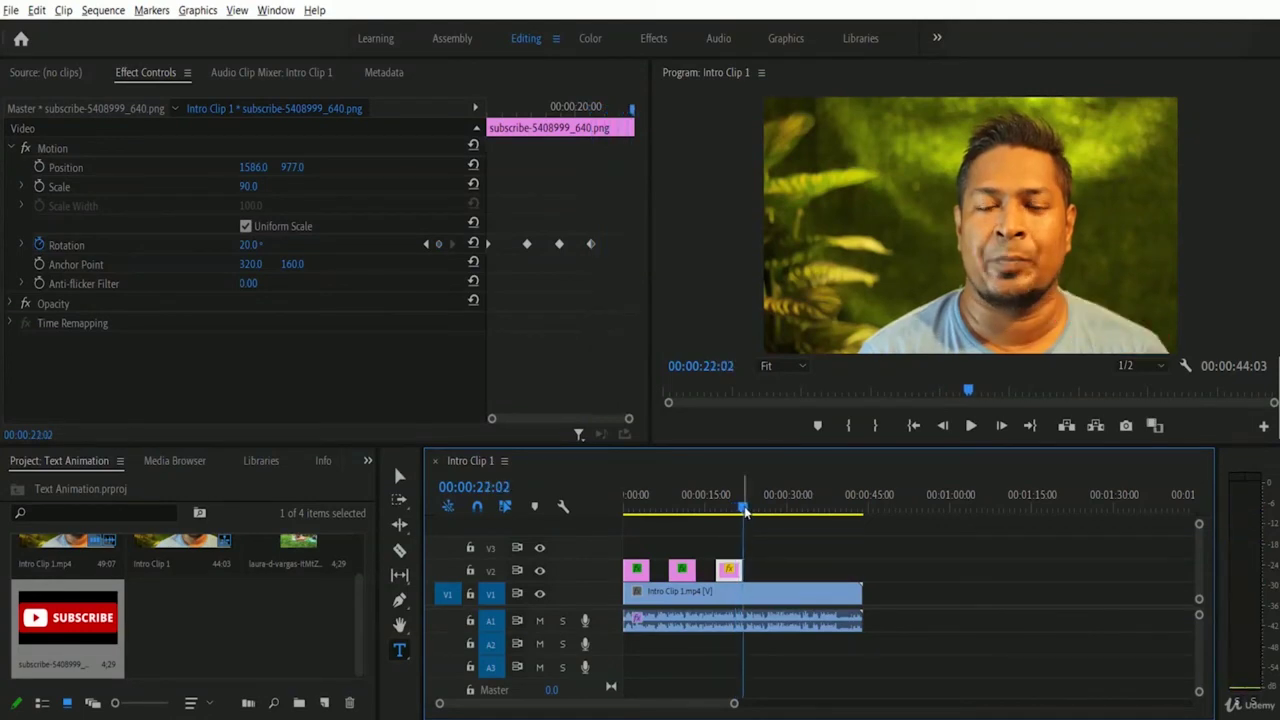
left_click_drag(745, 510, 741, 510)
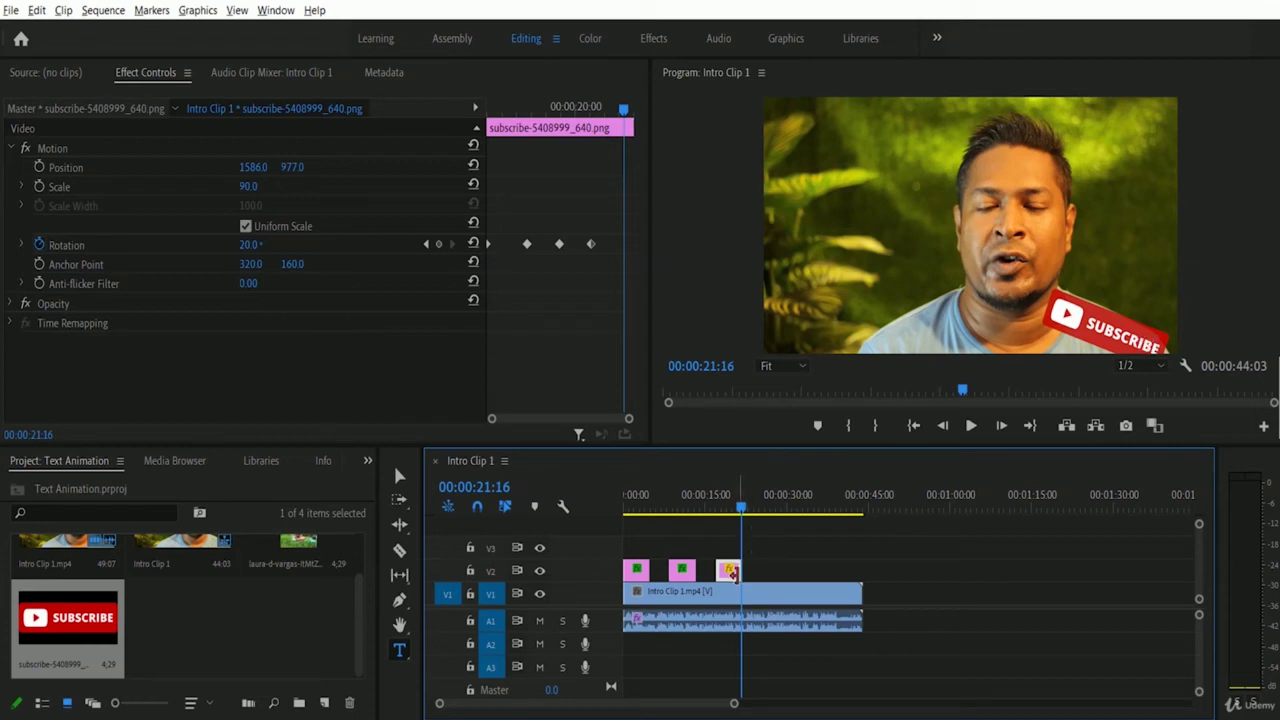
left_click(250, 245)
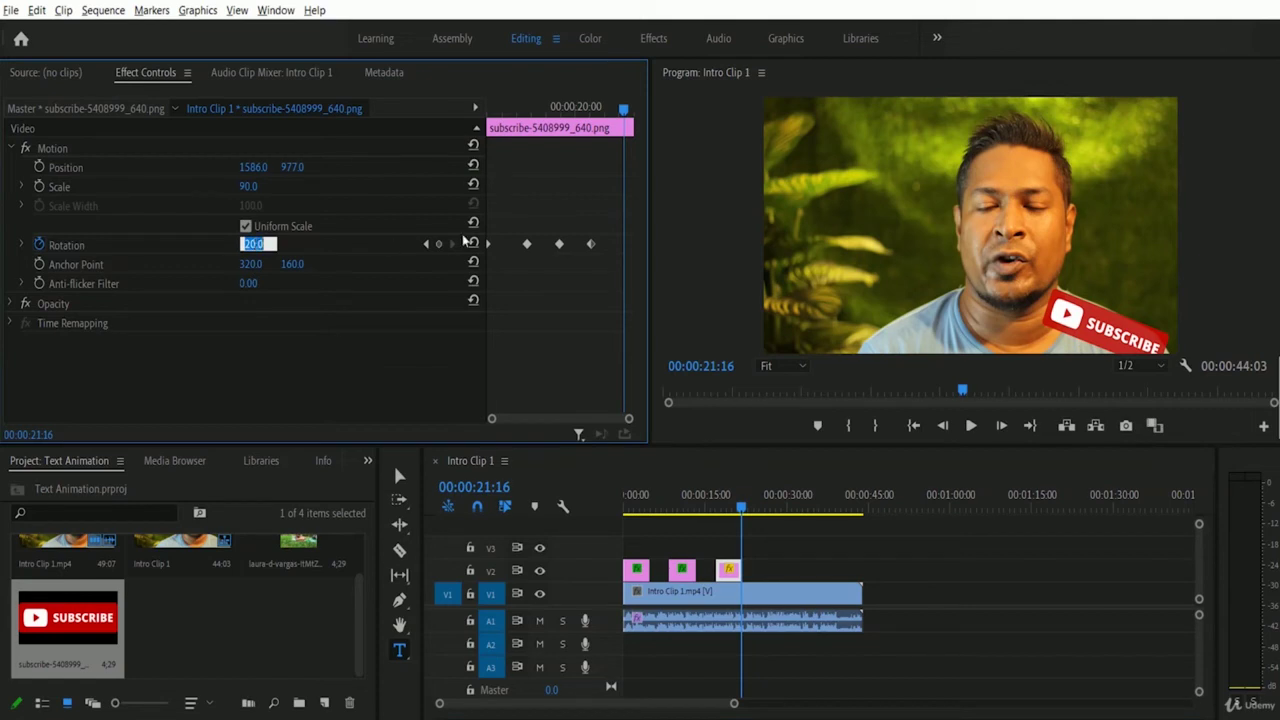
type("0")
key("Return")
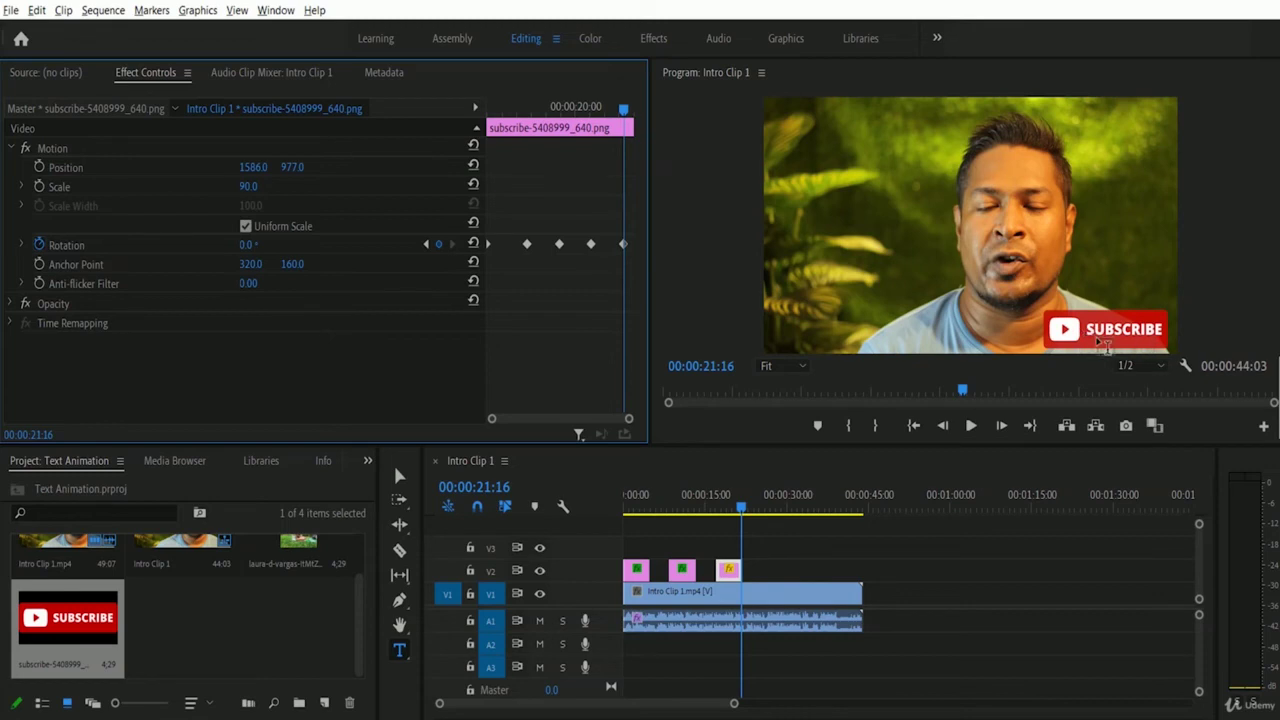
Play from before the subscribe image to review its full rocking animation, and scrub through its Rotation keyframes.
left_click(712, 507)
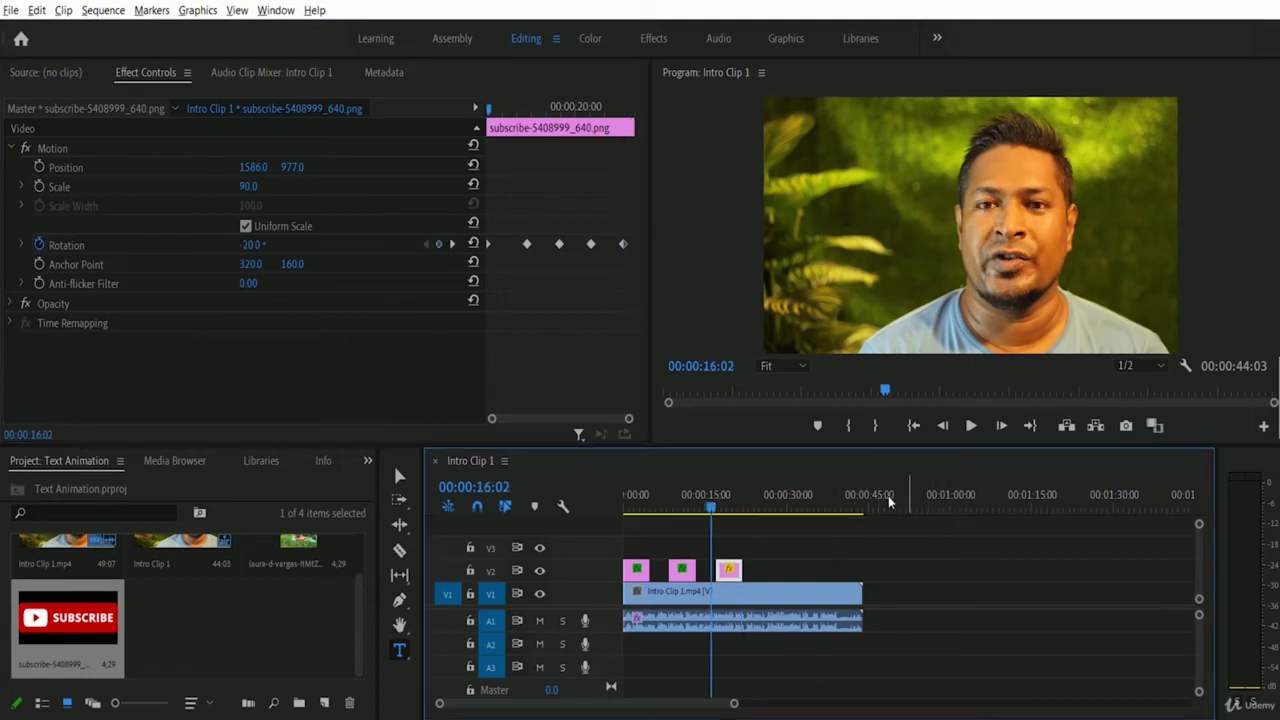
left_click(972, 427)
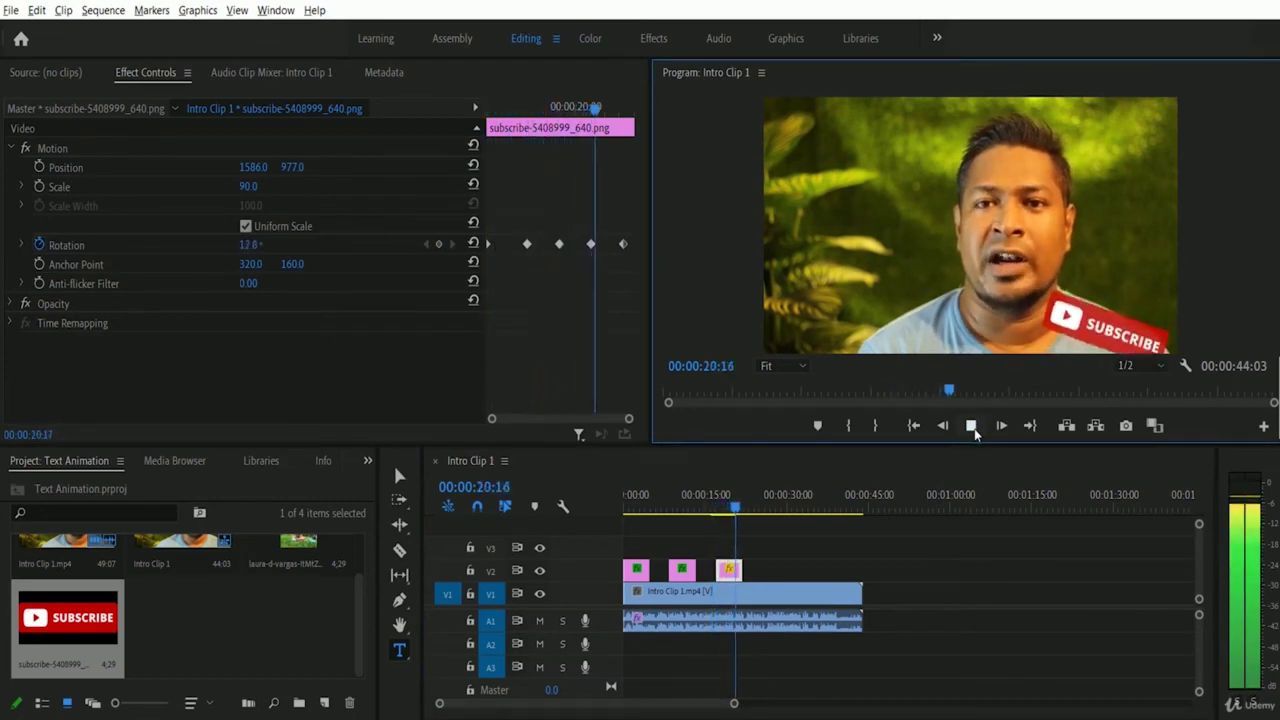
left_click(972, 426)
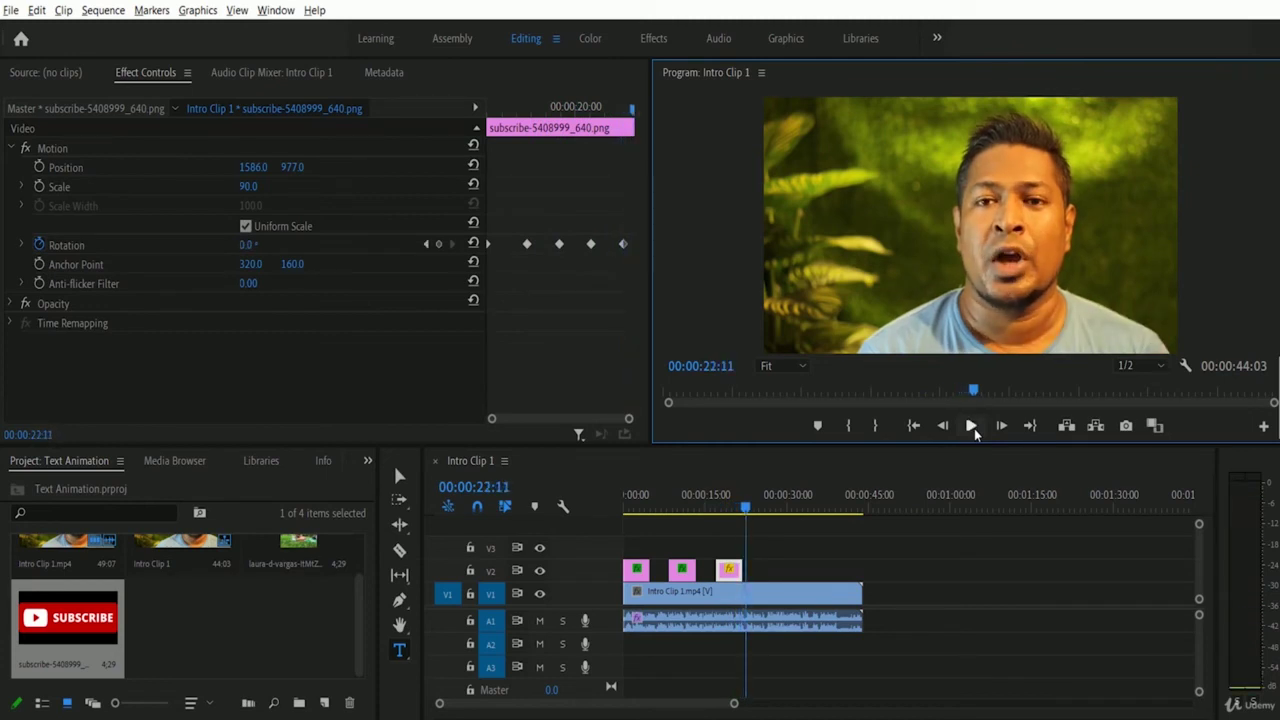
left_click(720, 508)
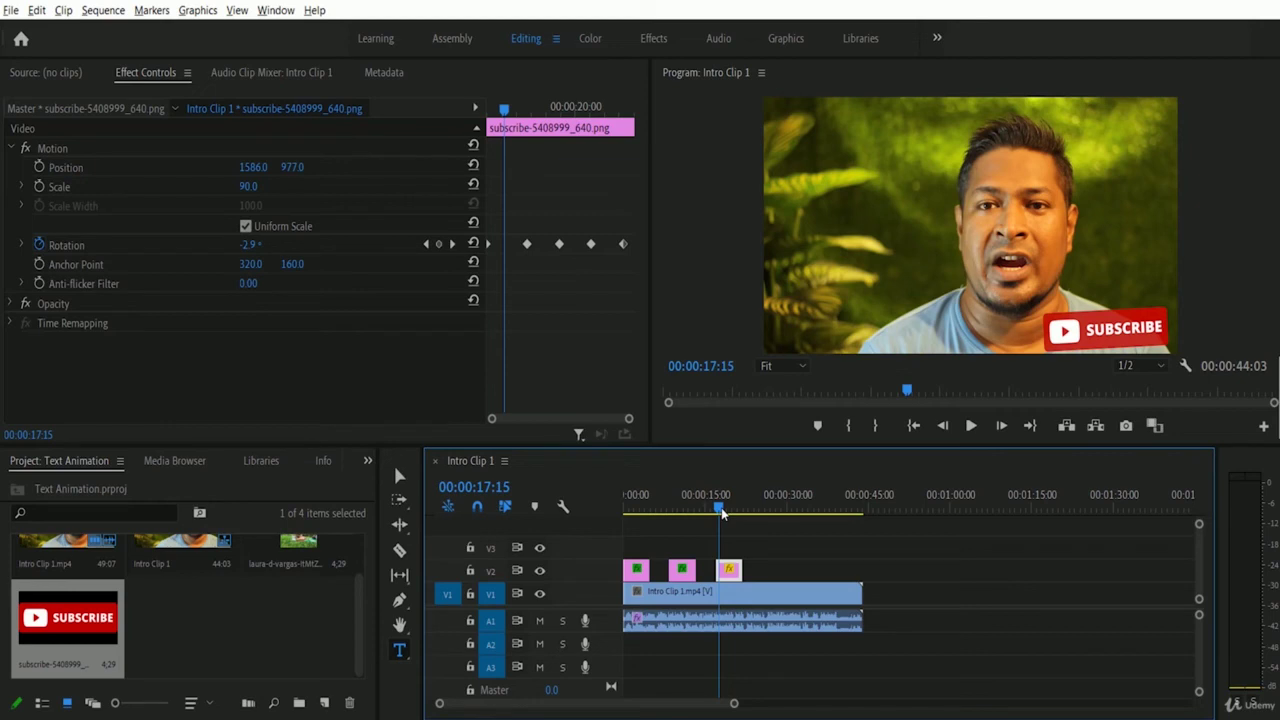
left_click_drag(721, 507, 729, 507)
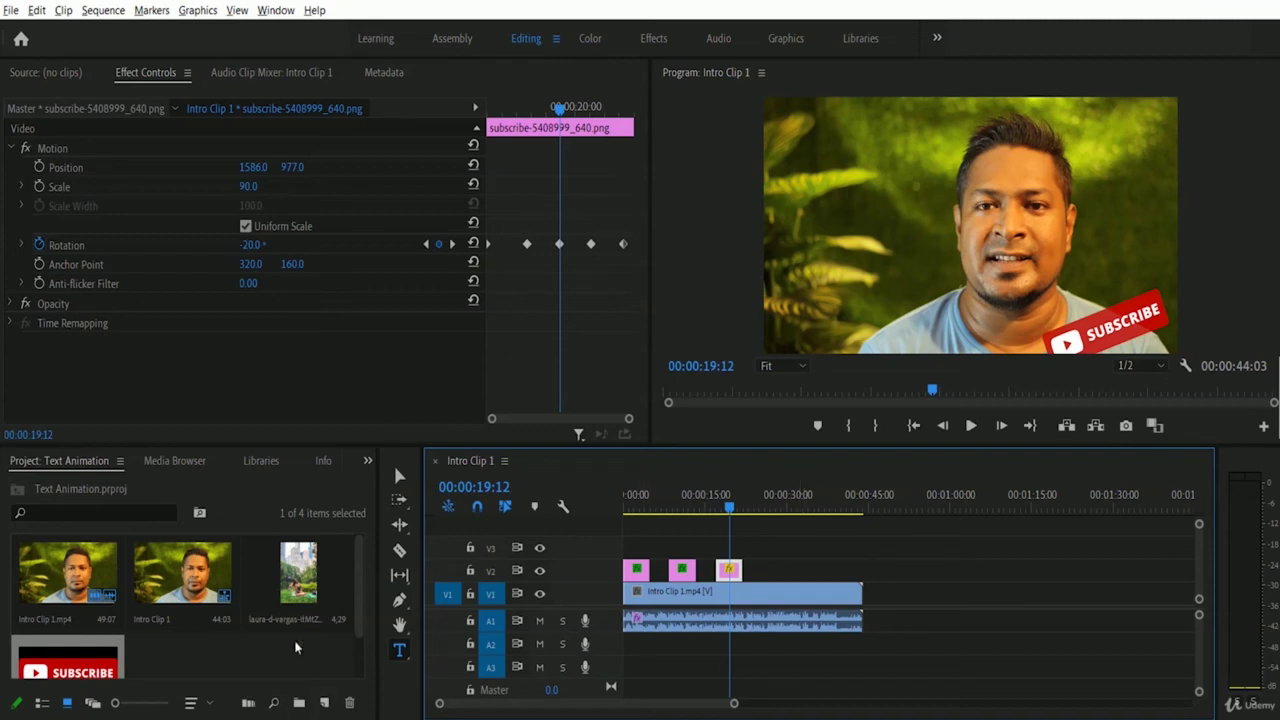
Place the vertical park photo on track V2 after the subscribe image, starting at about 00:00:25:08, and display it at 00:00:27:05.
left_click(286, 583)
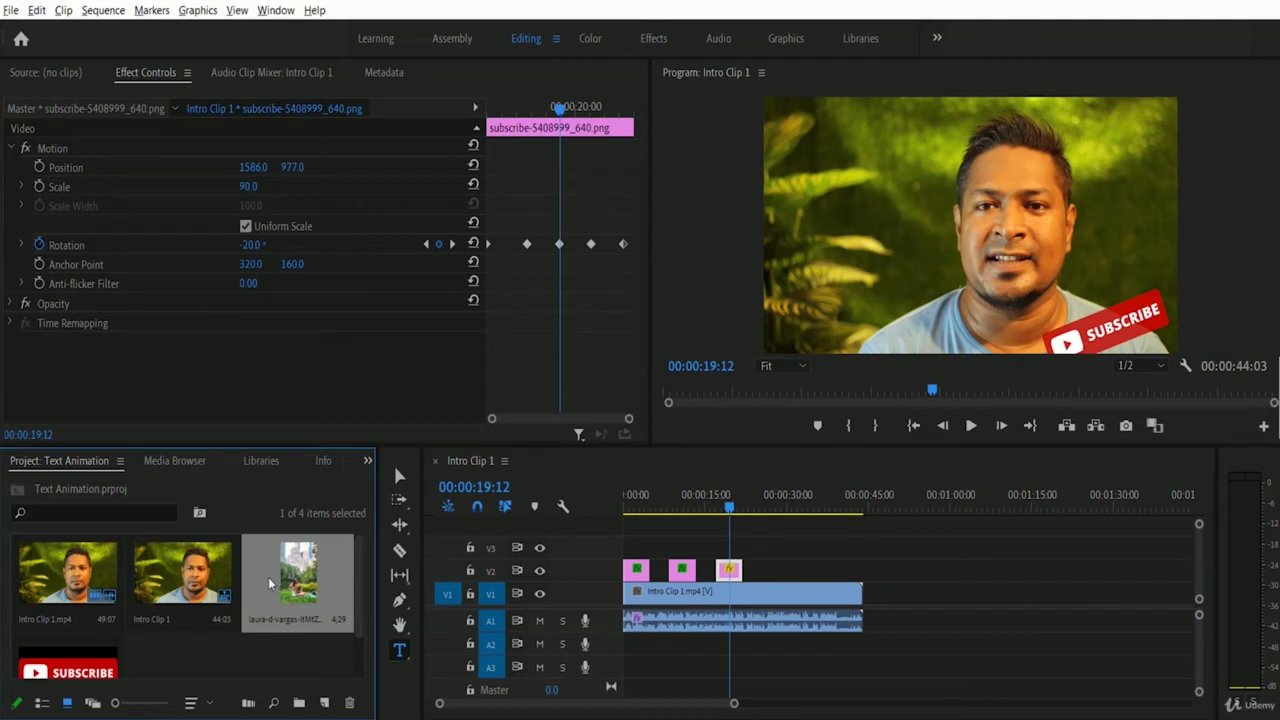
left_click_drag(268, 577, 772, 584)
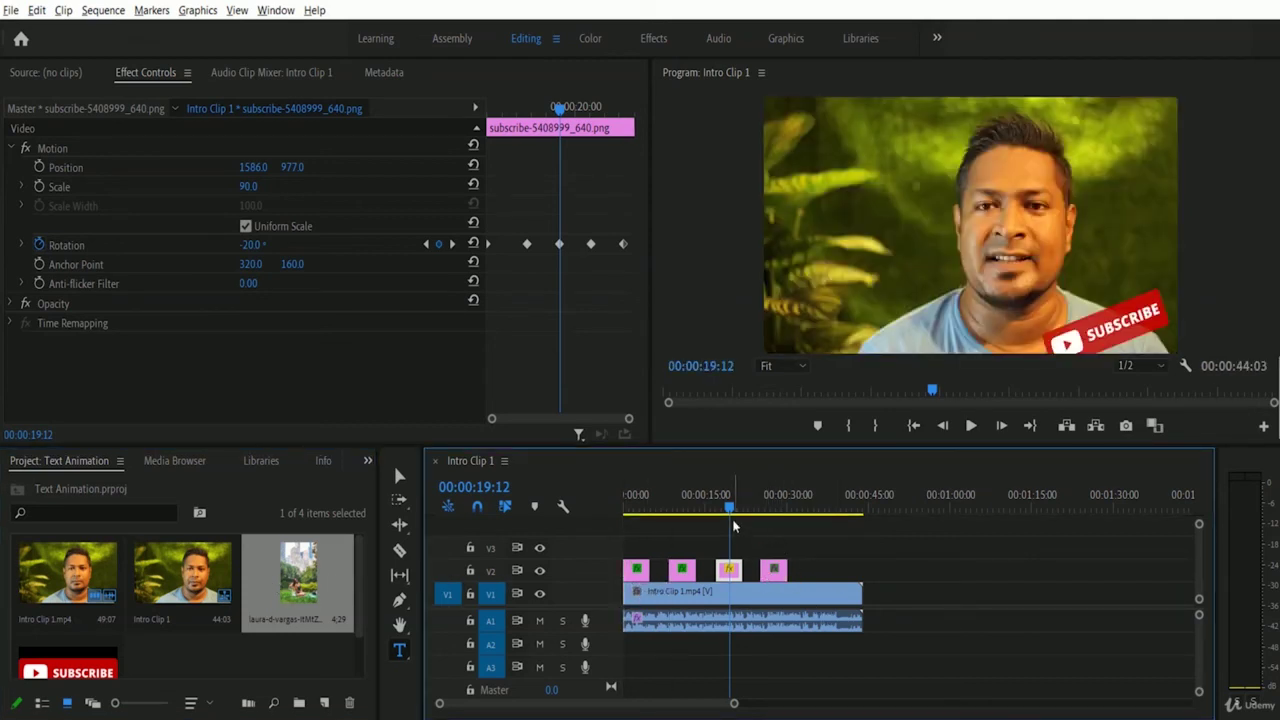
left_click(772, 508)
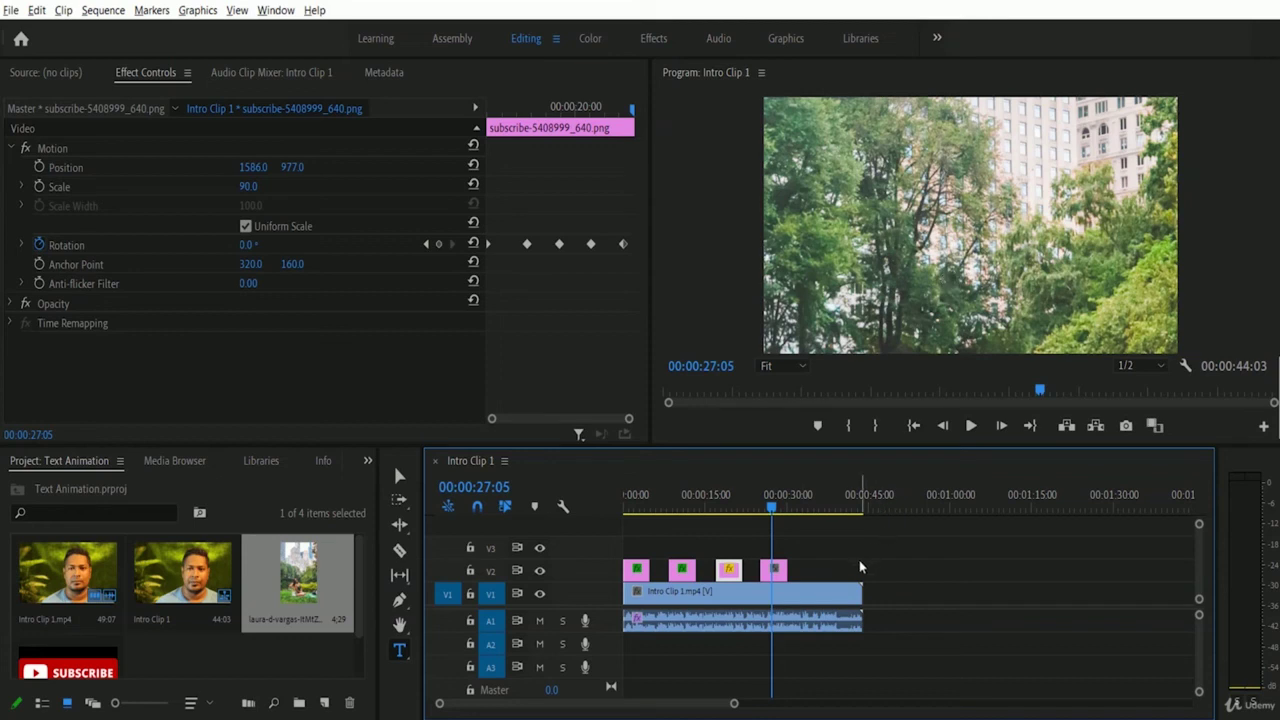
Scale the park photo to frame size and park the playhead at its start, 00:00:25:08.
left_click(779, 572)
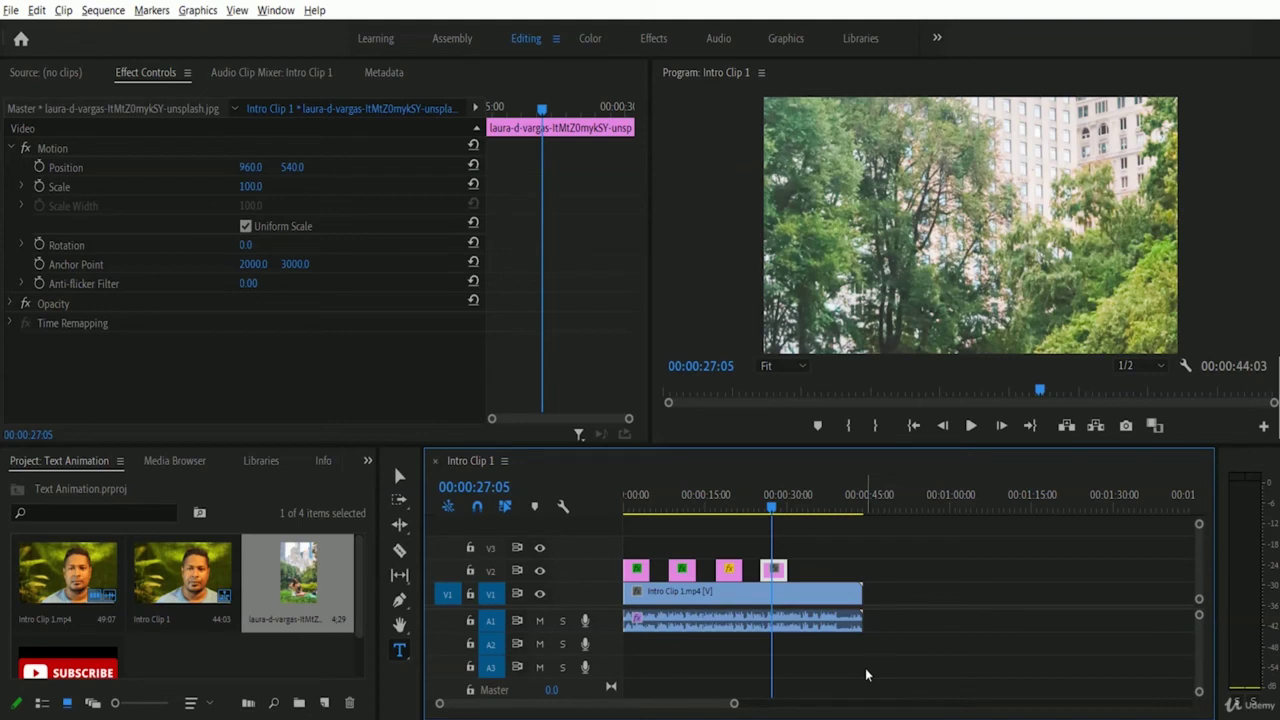
key("equal")
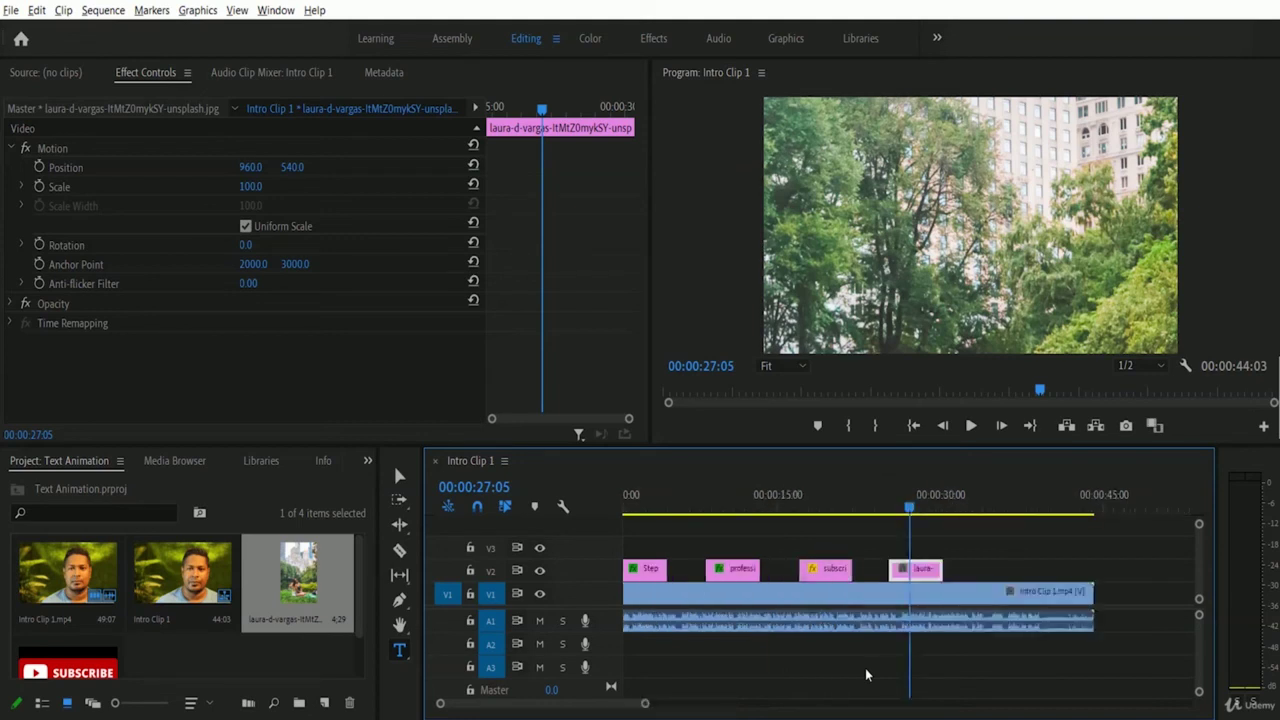
right_click(918, 569)
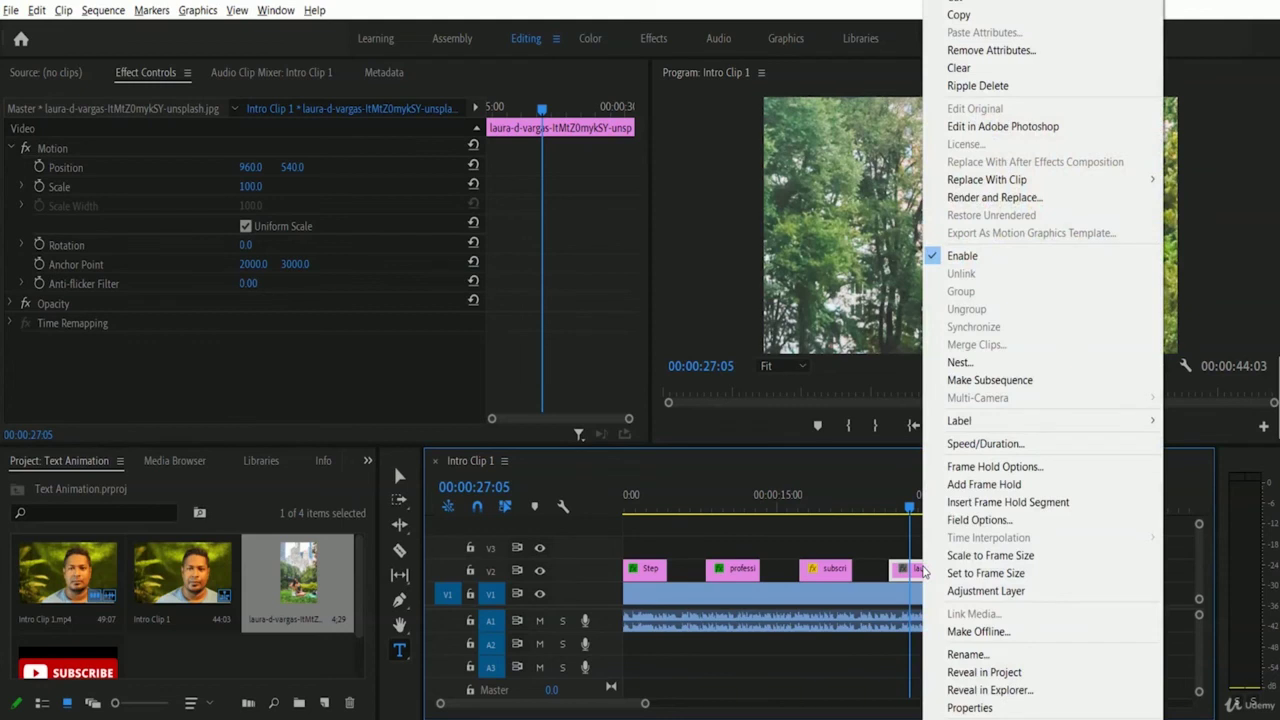
left_click(1050, 557)
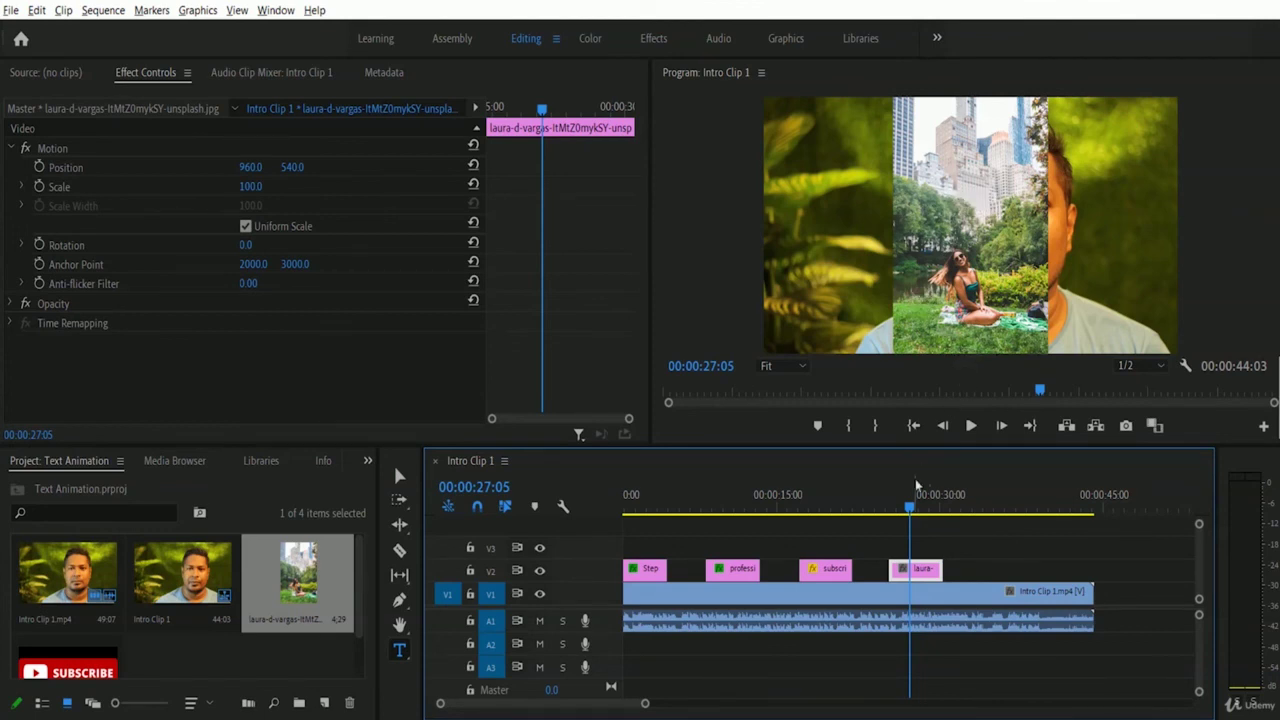
left_click_drag(910, 508, 912, 508)
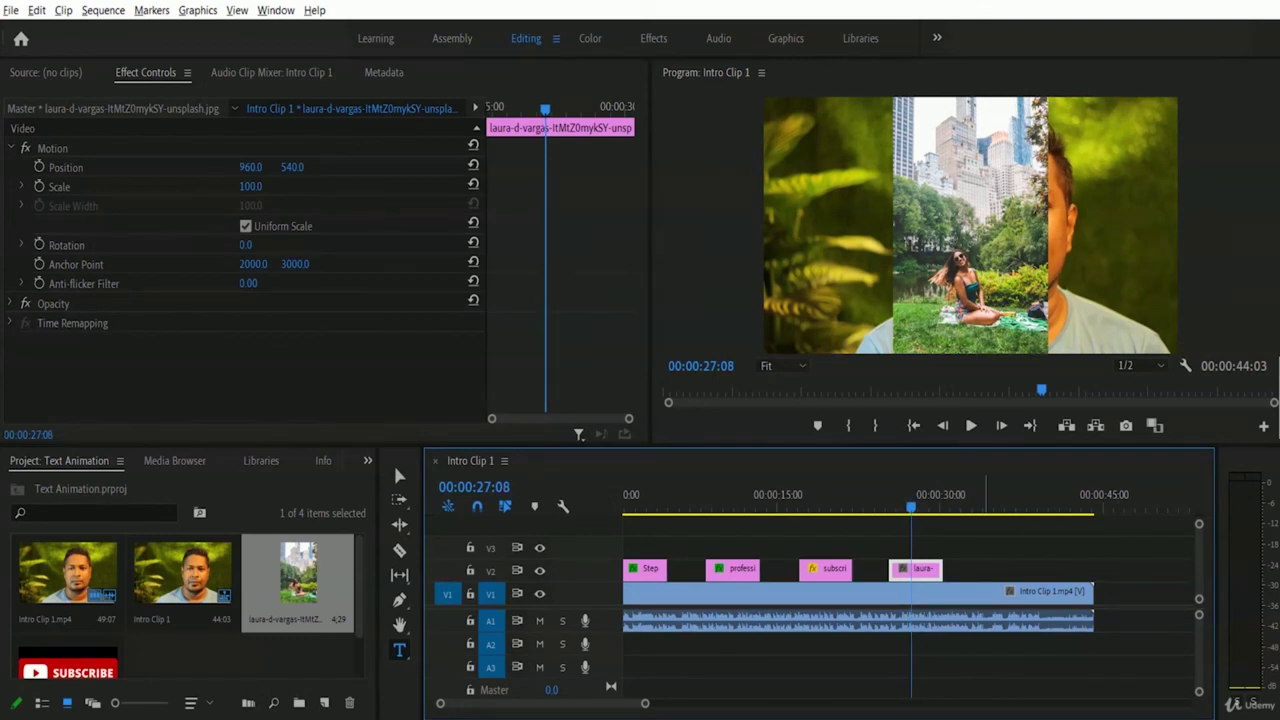
left_click(892, 512)
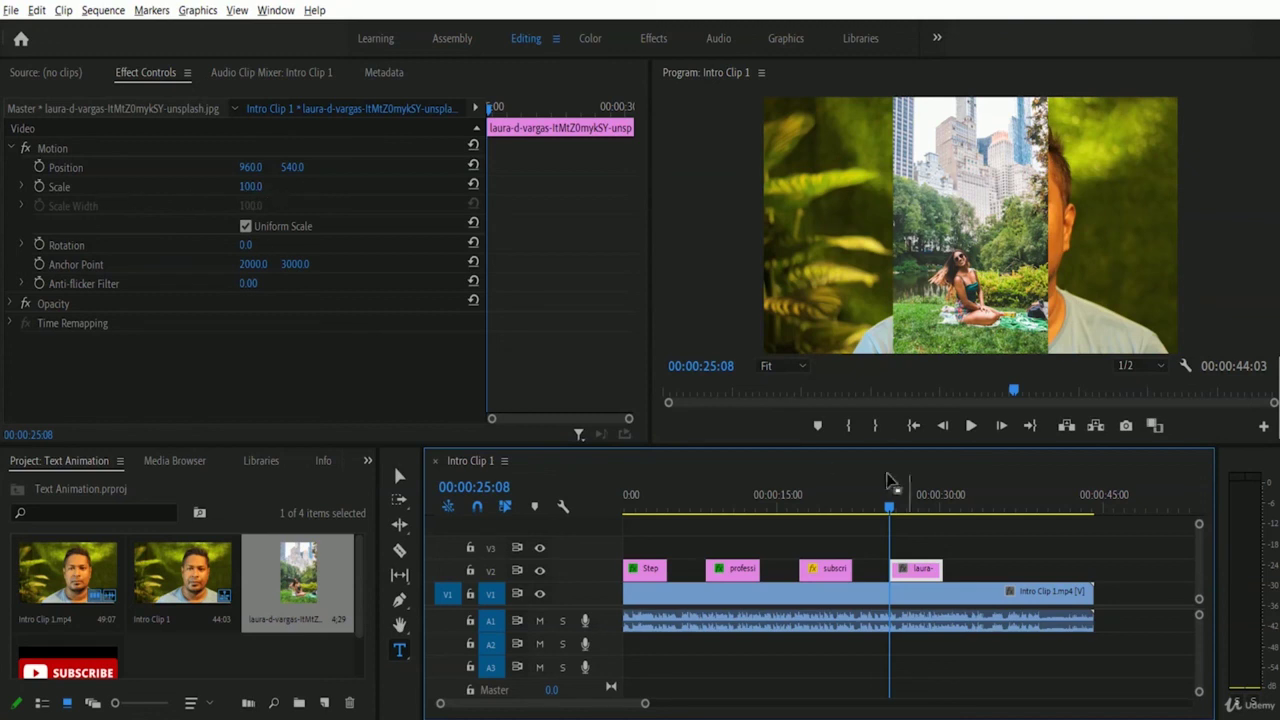
Keyframe the park photo's Scale from 100 at its start, 00:00:25:08, to 150 at 00:00:28:04.
left_click(40, 188)
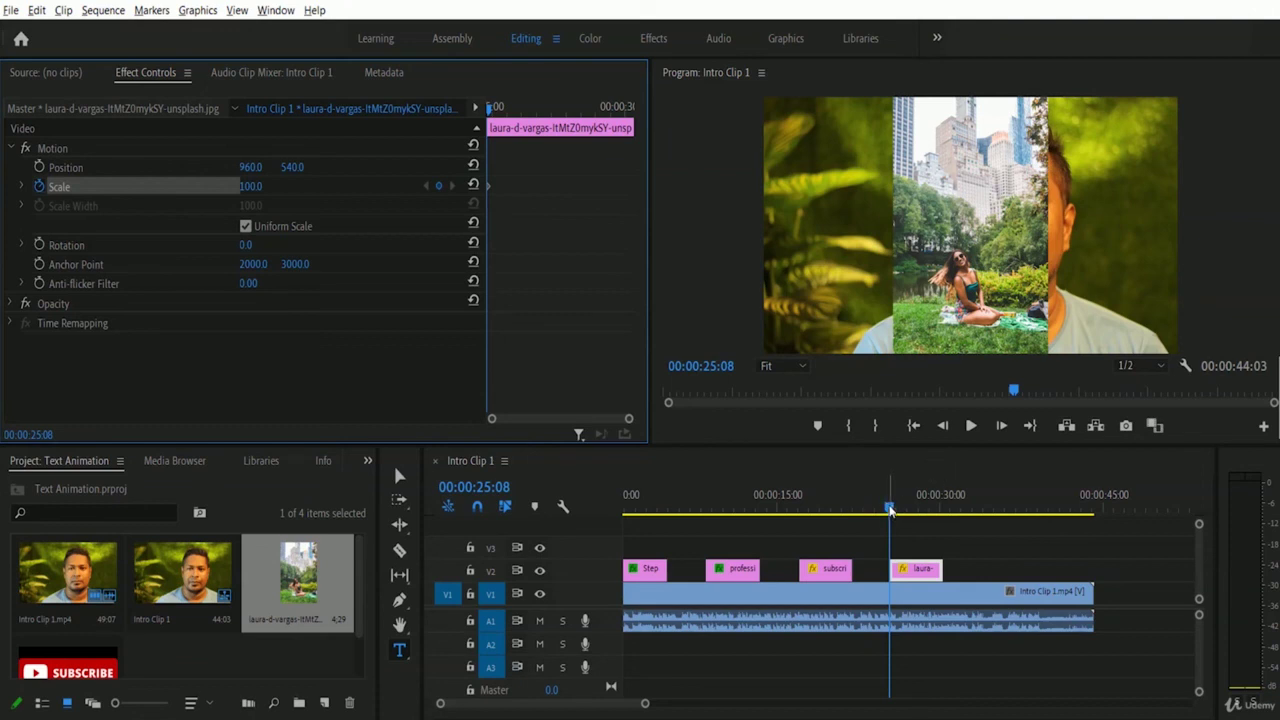
left_click_drag(890, 509, 920, 509)
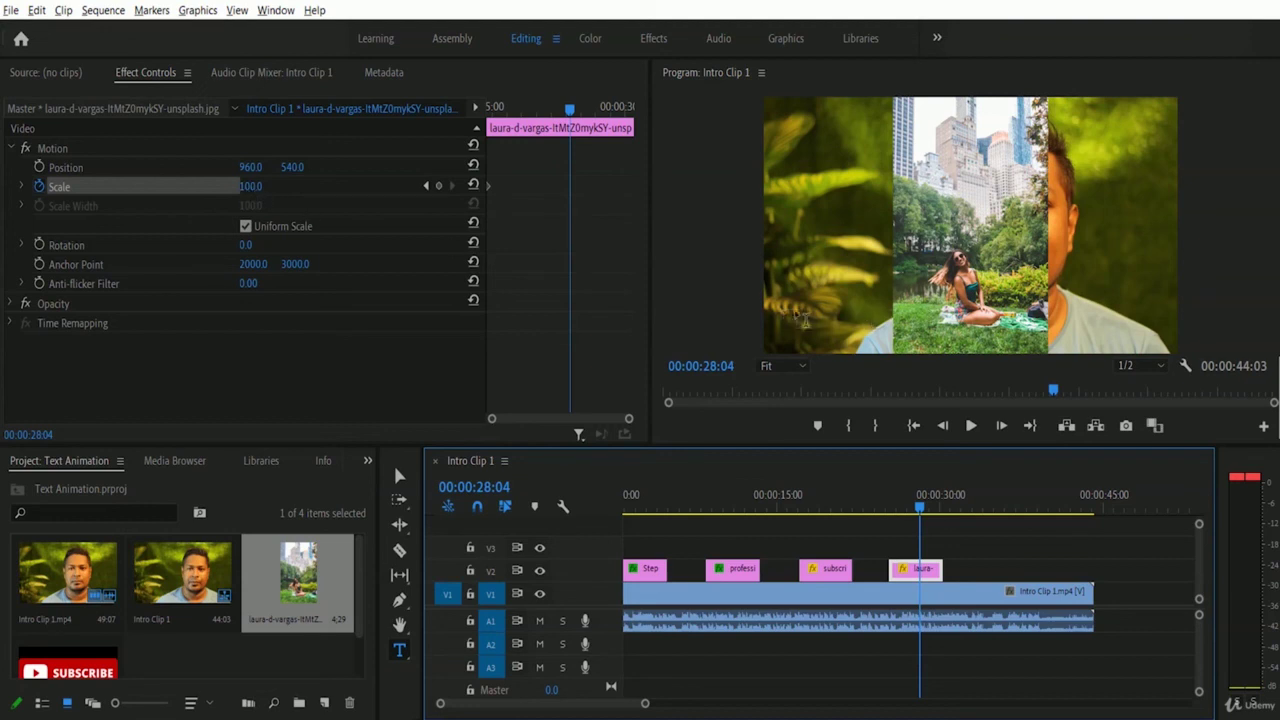
left_click(251, 187)
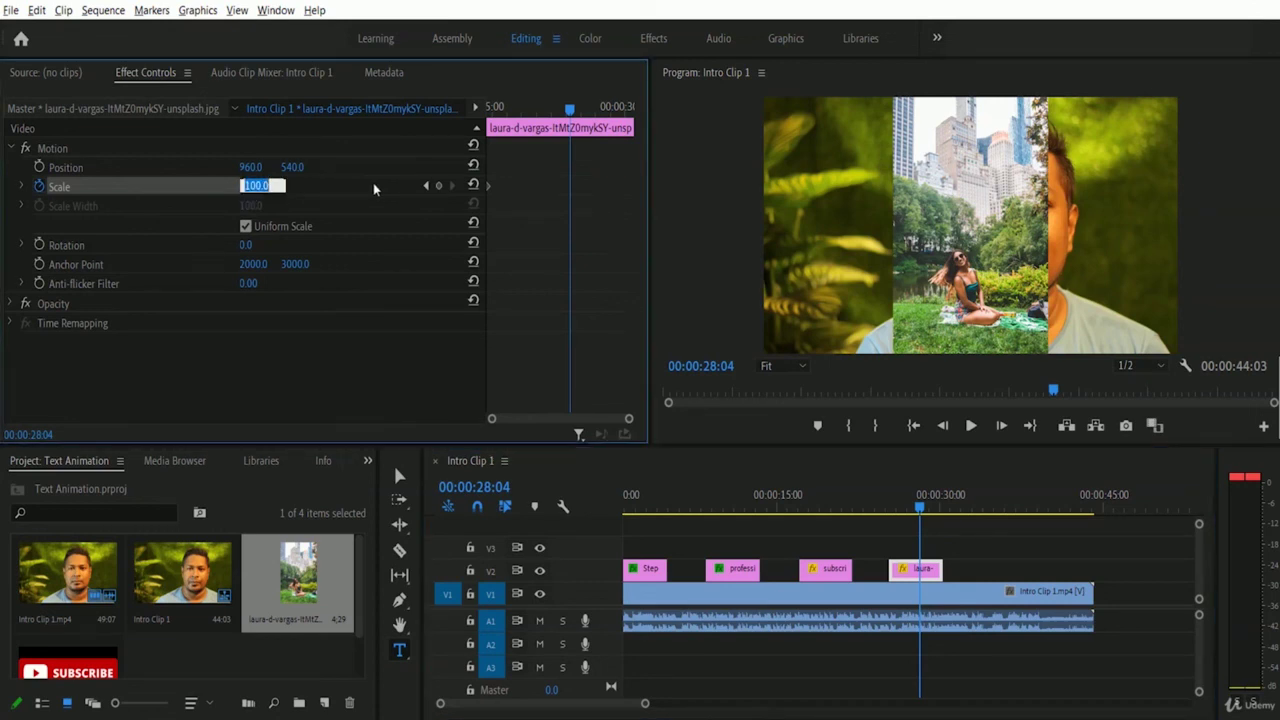
type("150")
key("Return")
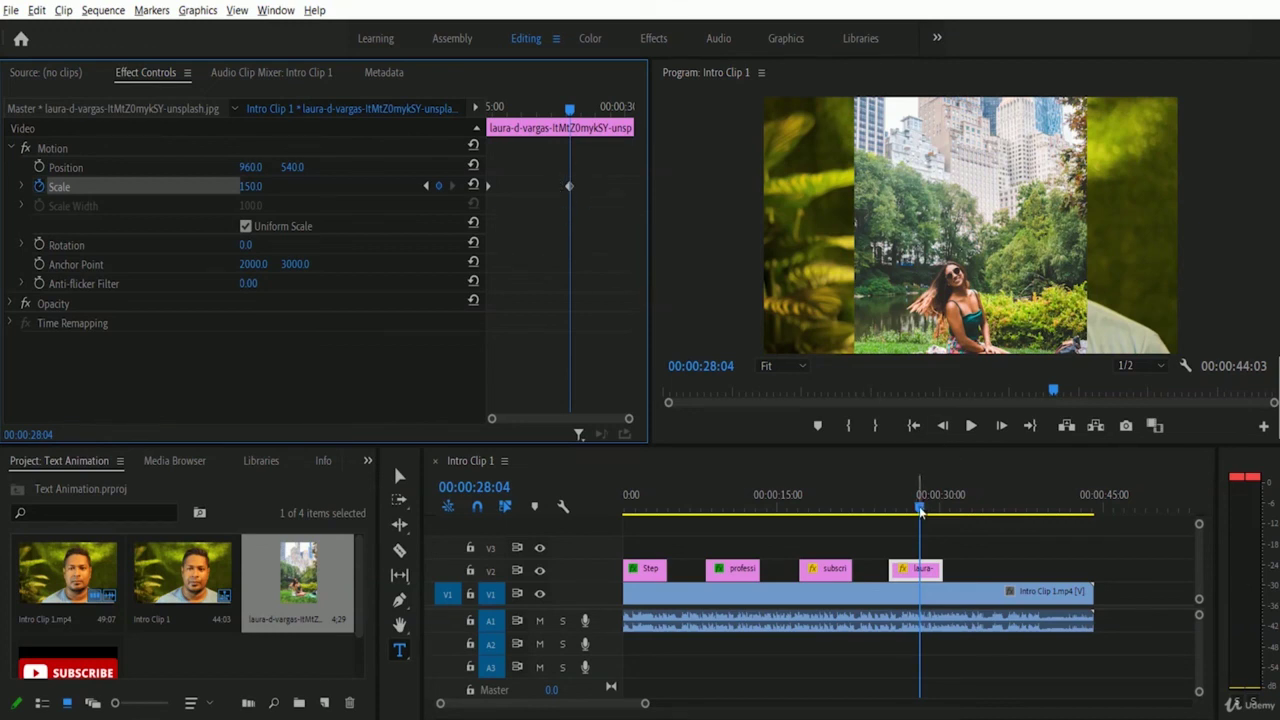
Play from just before the park photo, about 00:00:25:04, to review its zoom-in, stopping near its end.
left_click_drag(920, 510, 887, 510)
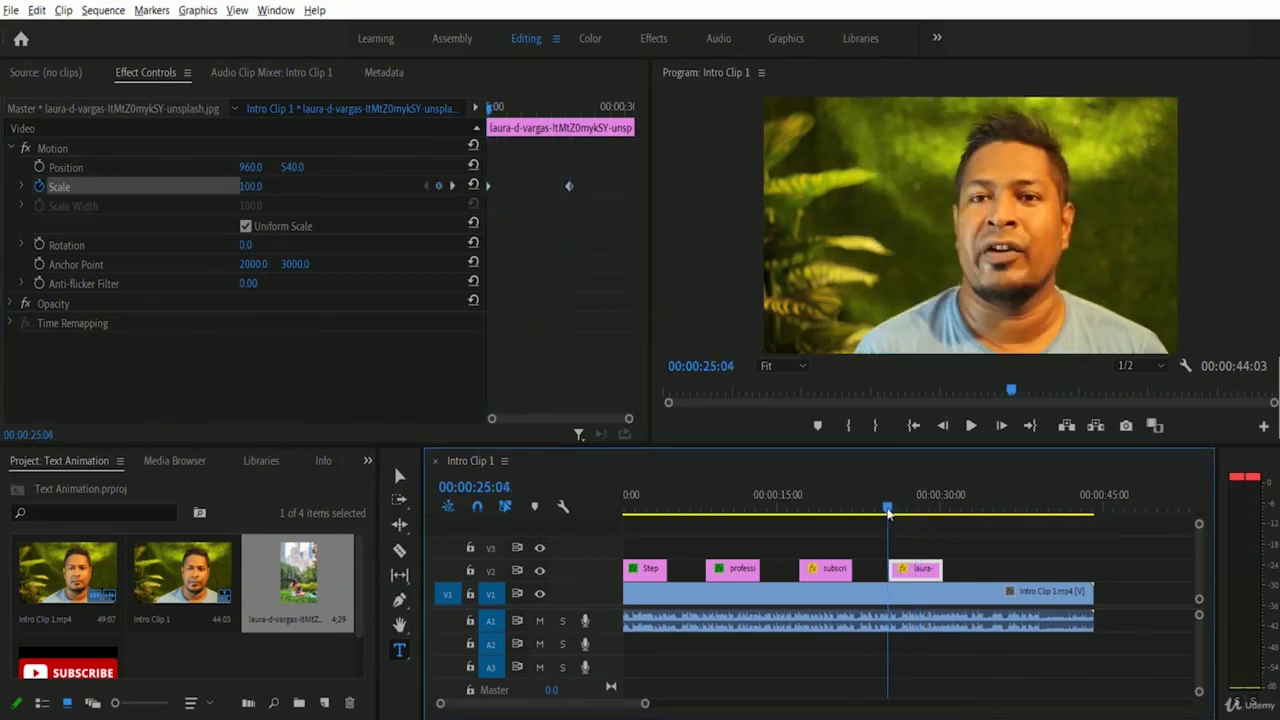
left_click(970, 425)
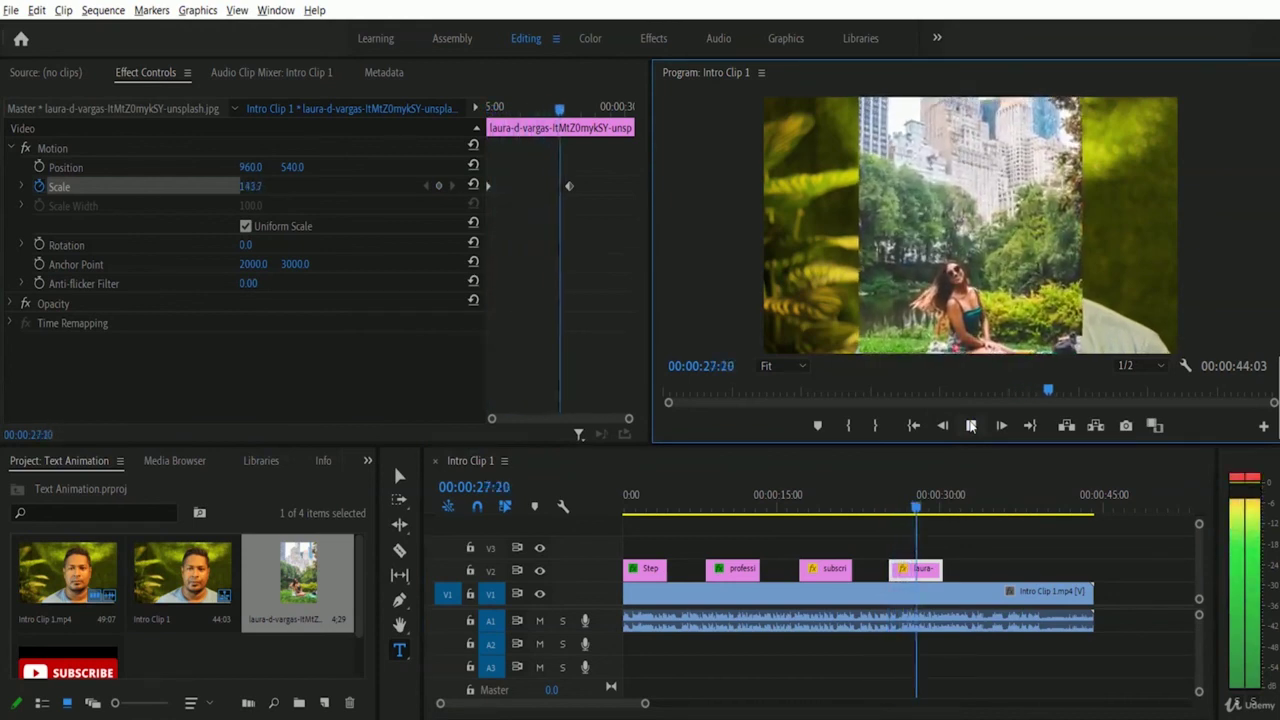
left_click(970, 425)
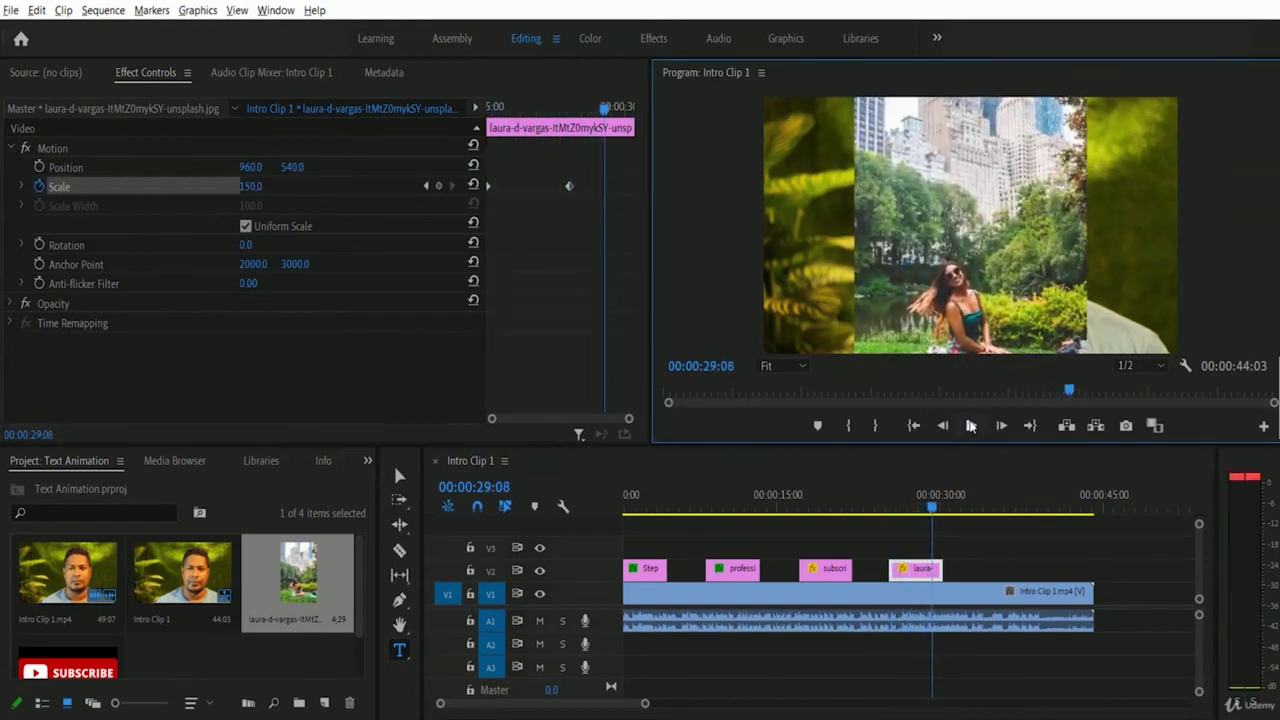